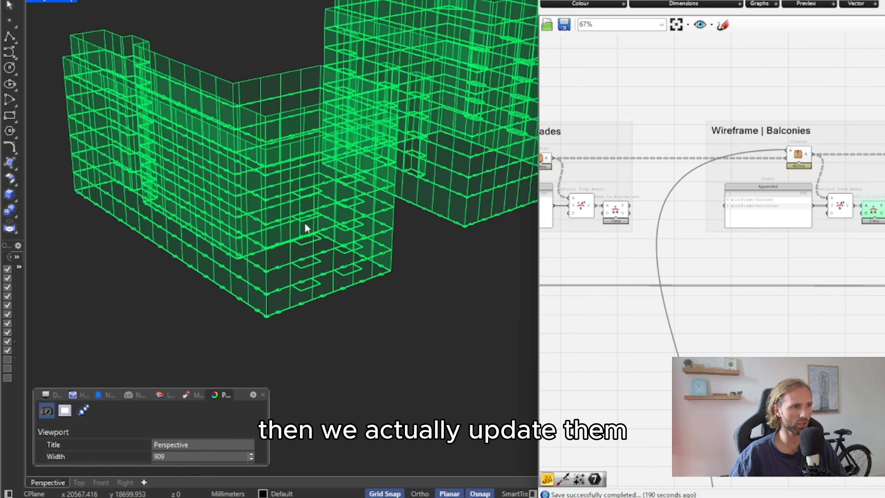
Review the wireframe facades and balconies, the floorplate elements and the finished facade model of both buildings.
right_drag(335, 228, 308, 241)
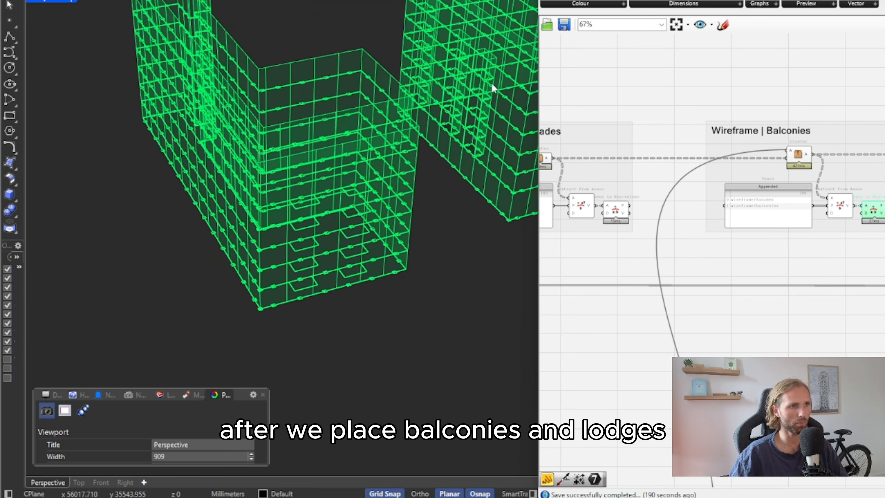
right_drag(882, 172, 679, 176)
click(852, 216)
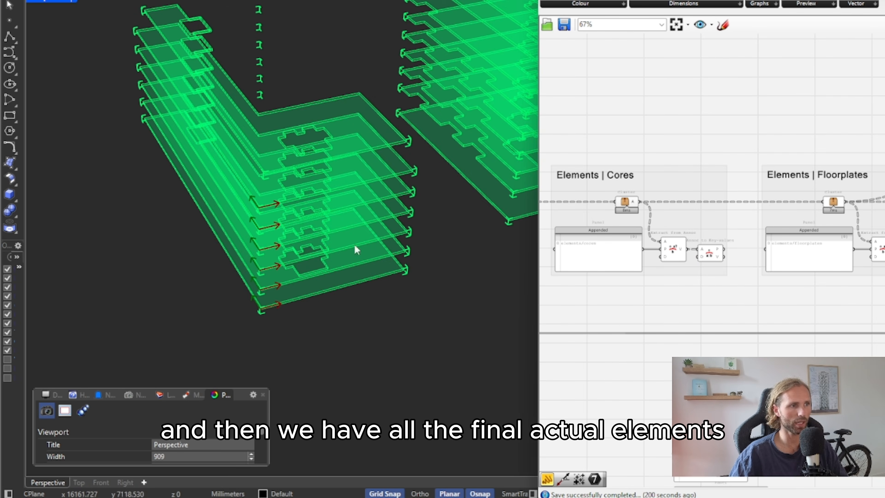
right_drag(354, 243, 453, 219)
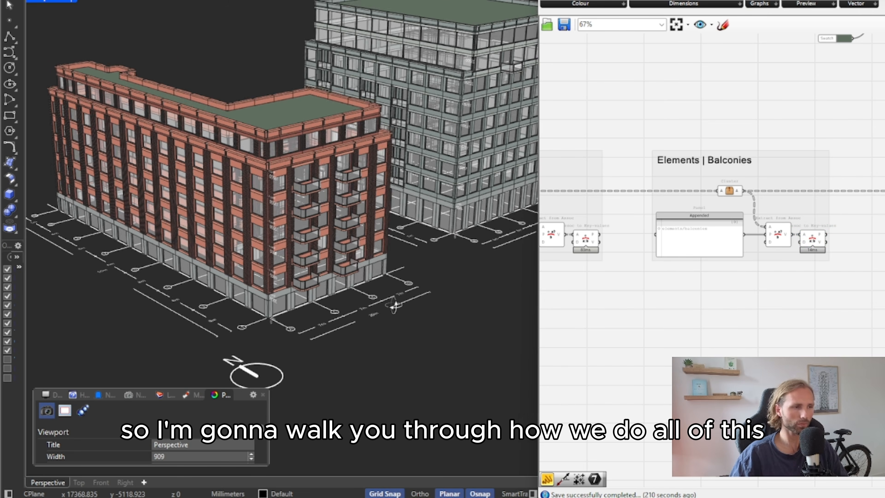
right_drag(314, 300, 255, 298)
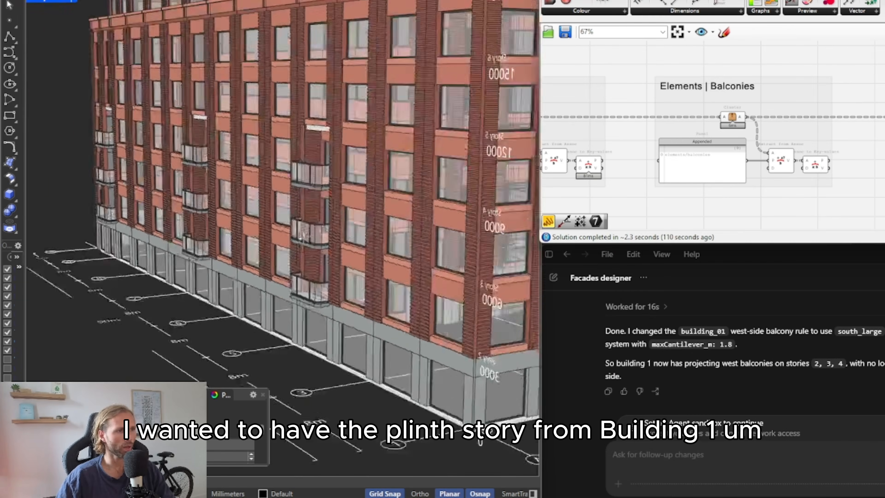
Examine the projecting balconies and the grey plinth storey of the red brick building along its street sides.
right_drag(306, 234, 326, 274)
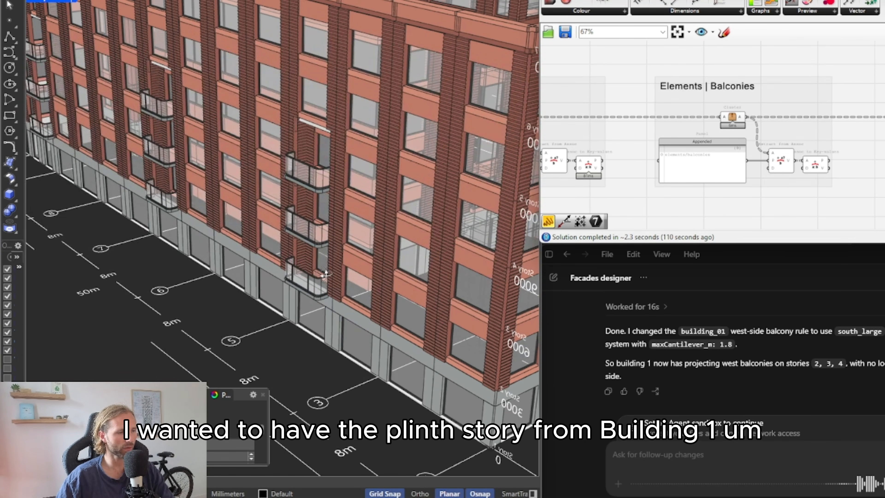
right_drag(330, 314, 246, 319)
scroll(246, 318, down, 5)
scroll(188, 363, up, 3)
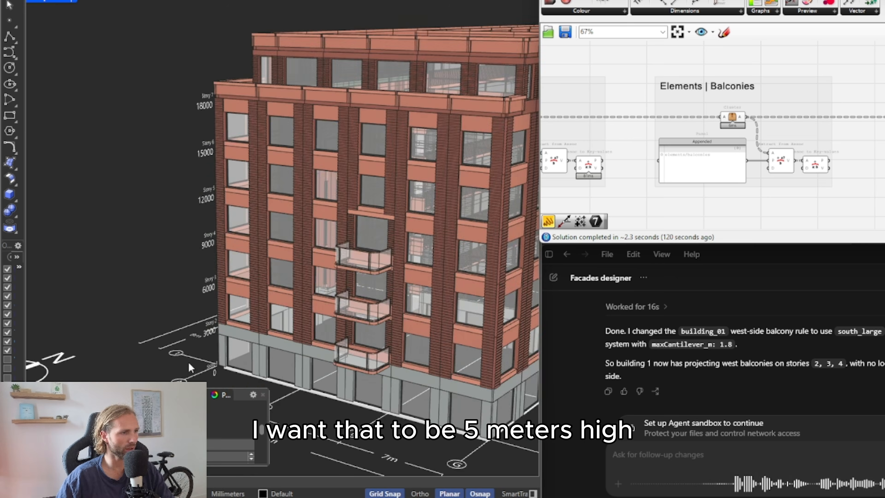
scroll(189, 365, up, 5)
right_drag(176, 320, 294, 195)
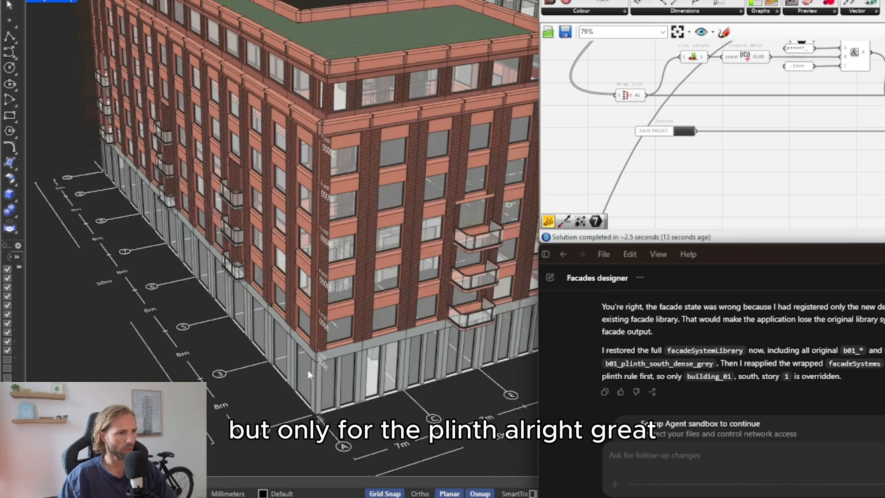
Inspect the double windows in the south plinth, and view the whole brick building from outside.
right_drag(345, 370, 313, 346)
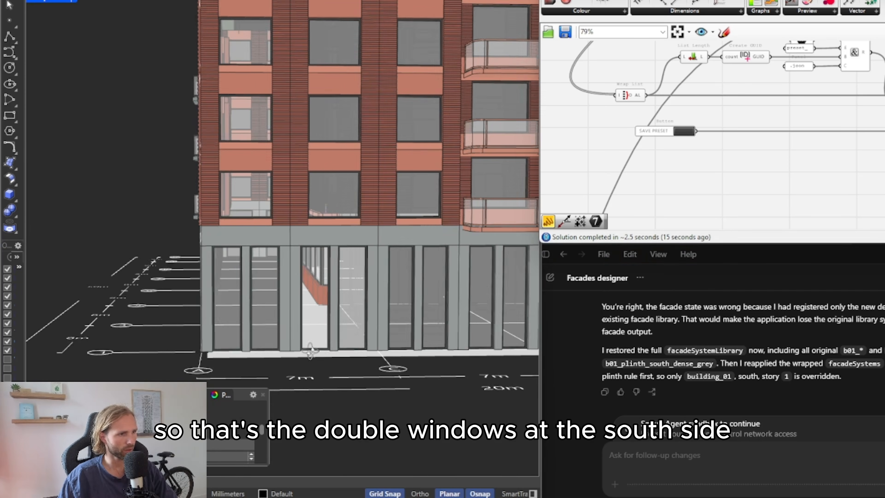
right_drag(276, 281, 344, 303)
scroll(344, 304, down, 10)
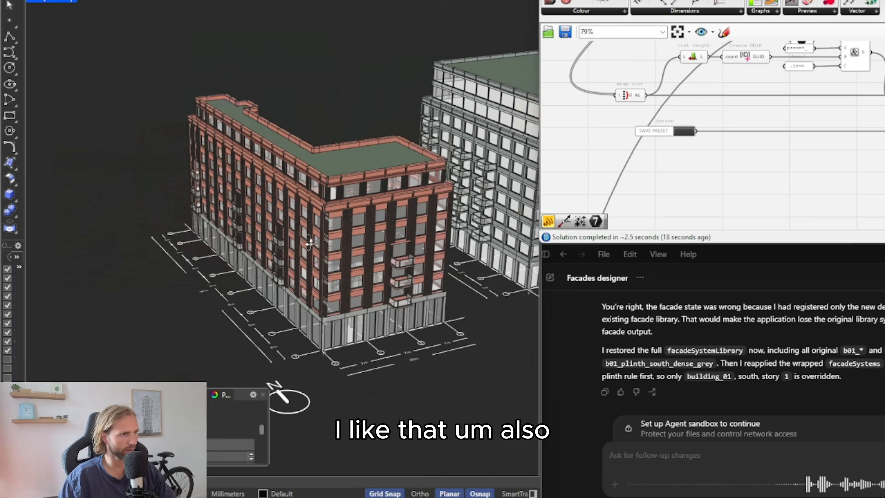
right_drag(310, 243, 322, 316)
scroll(321, 316, up, 5)
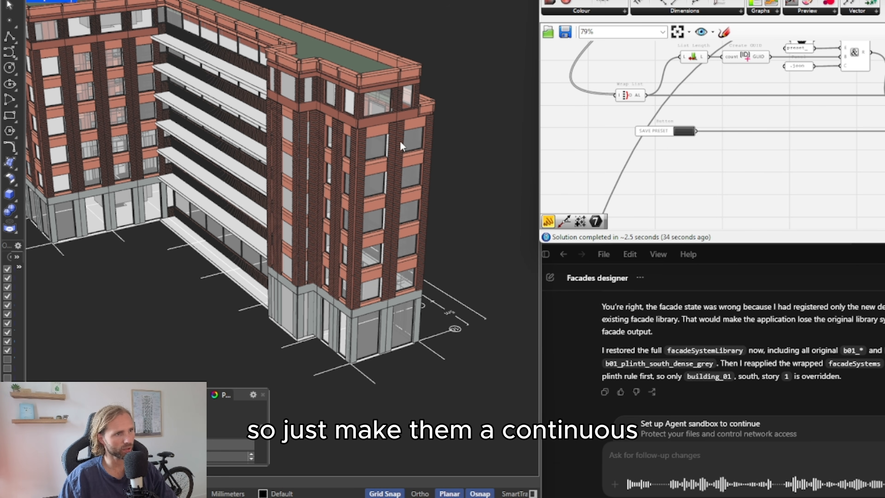
Check the parapets, the gallery side and the core corner of the L-shaped brick building from several angles.
scroll(396, 266, up, 3)
shift+right_drag(378, 78, 375, 148)
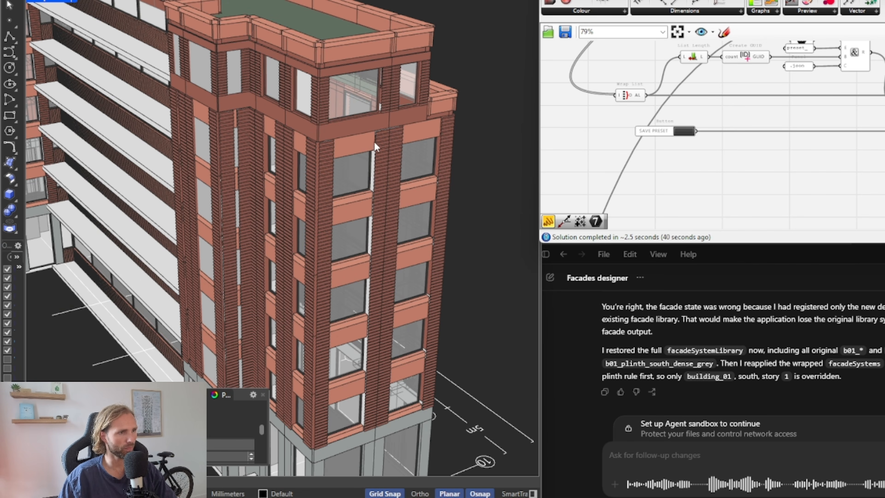
right_drag(382, 181, 328, 185)
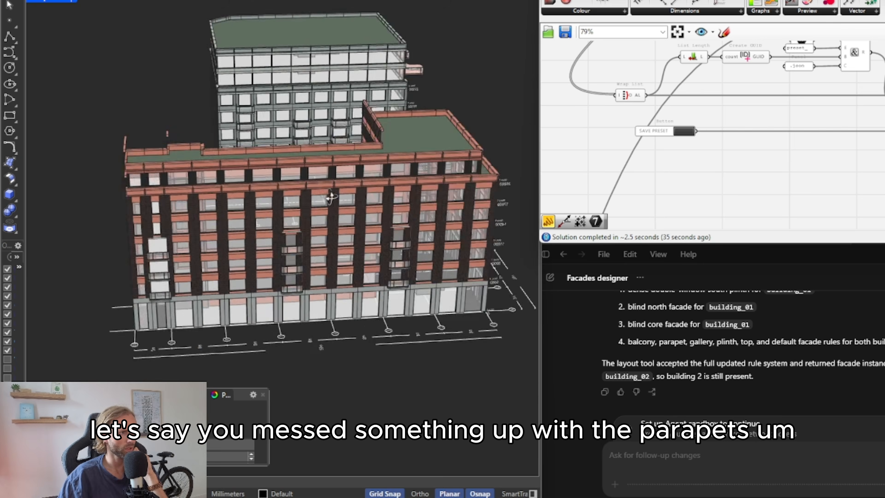
mouse_move(331, 198)
right_down()
mouse_move(521, 245)
mouse_move(522, 225)
mouse_move(305, 194)
mouse_move(346, 196)
right_up()
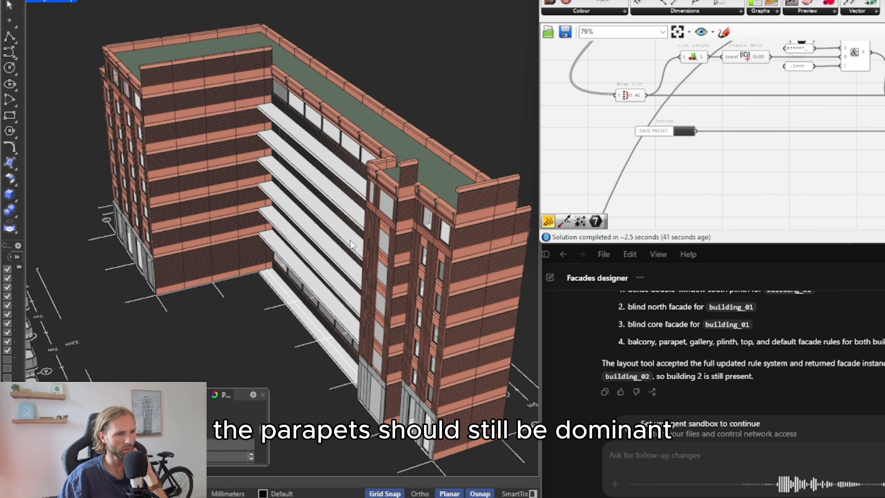
right_drag(397, 318, 441, 401)
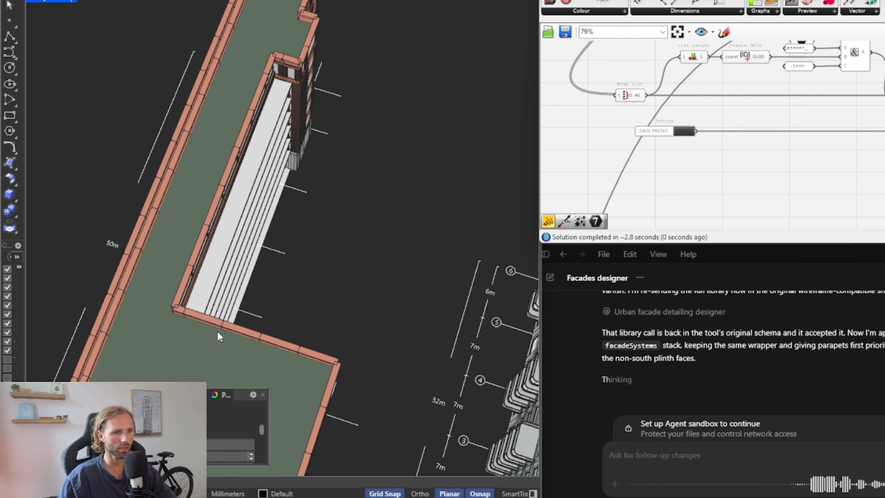
right_drag(217, 336, 223, 226)
scroll(223, 227, up, 5)
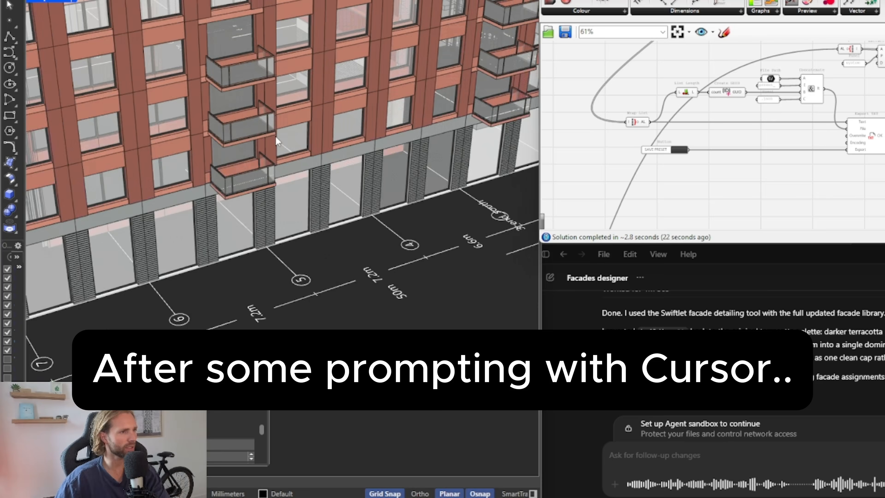
Inspect the revised facade, including the dark set-back top storeys, the window dividers and the ribbed grey plinth.
right_drag(279, 174, 183, 63)
scroll(183, 62, up, 5)
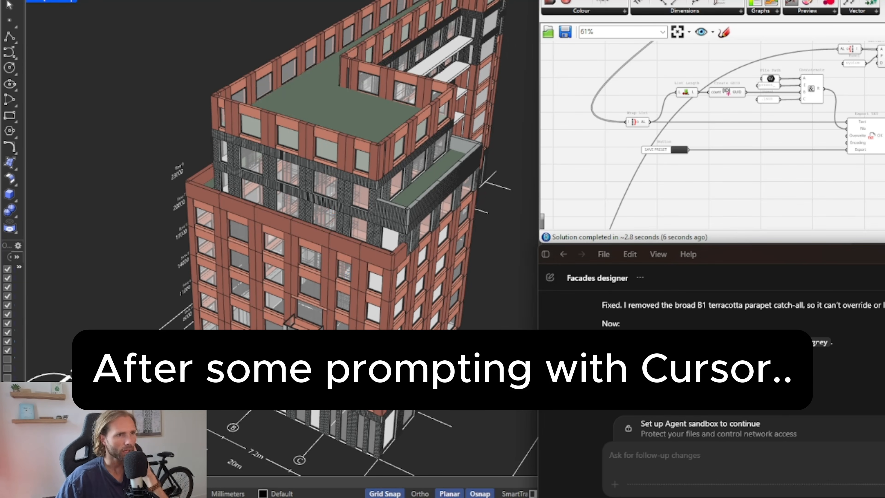
scroll(195, 187, up, 5)
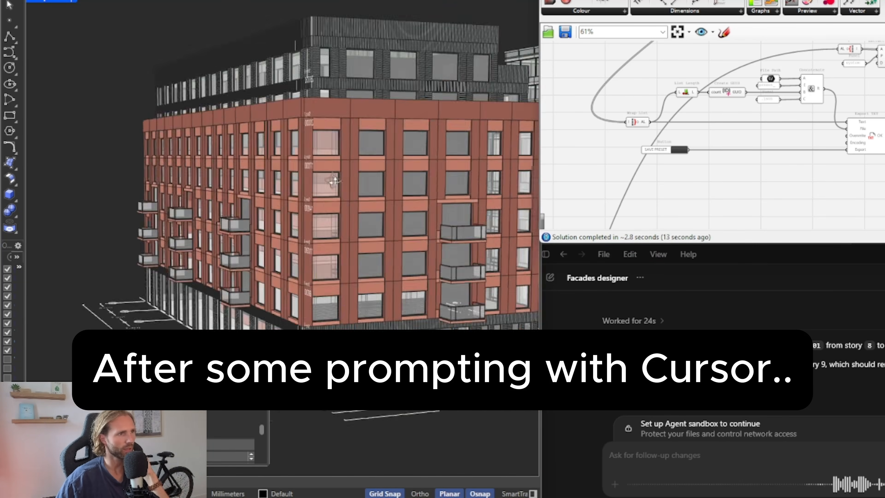
scroll(279, 164, up, 10)
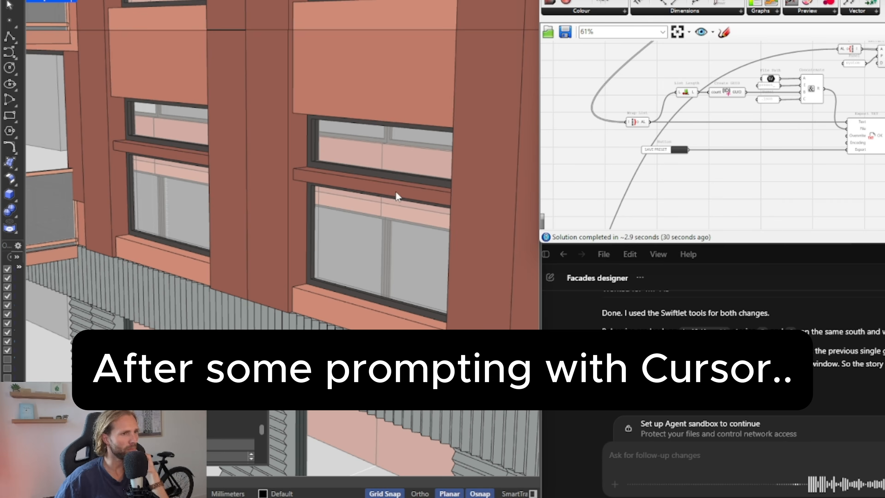
scroll(268, 174, down, 5)
scroll(268, 174, up, 10)
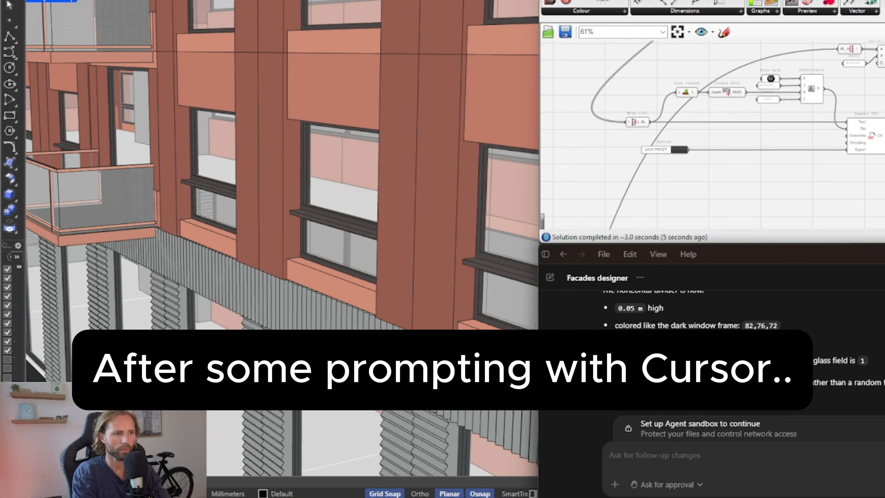
scroll(279, 164, down, 5)
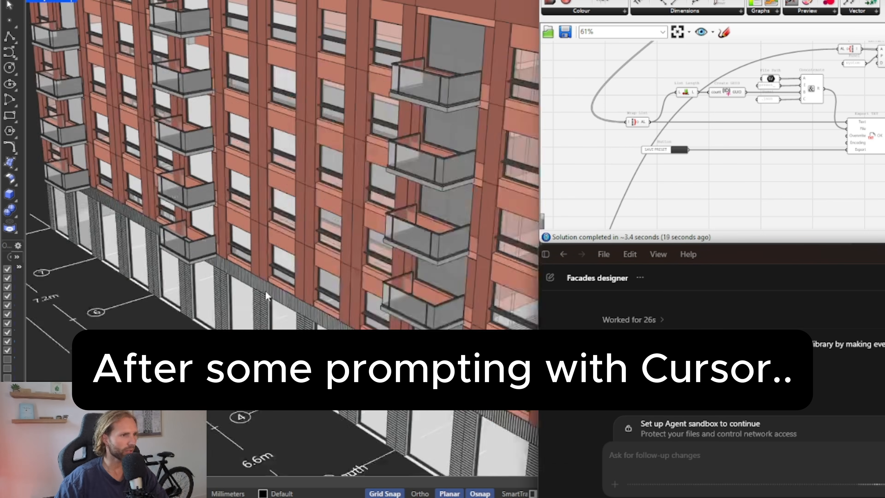
Examine the window bands and balconies between the plinth and the upper storeys of the updated red facade.
scroll(427, 205, down, 5)
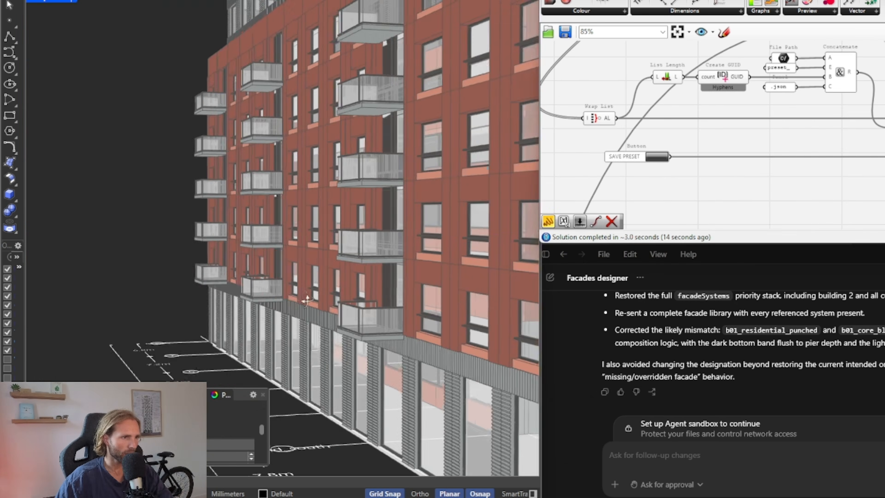
scroll(338, 255, up, 5)
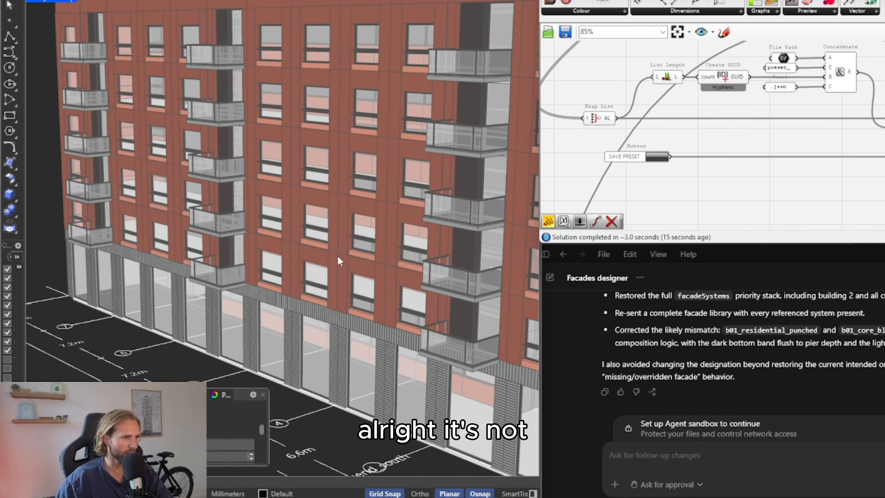
right_drag(339, 254, 310, 240)
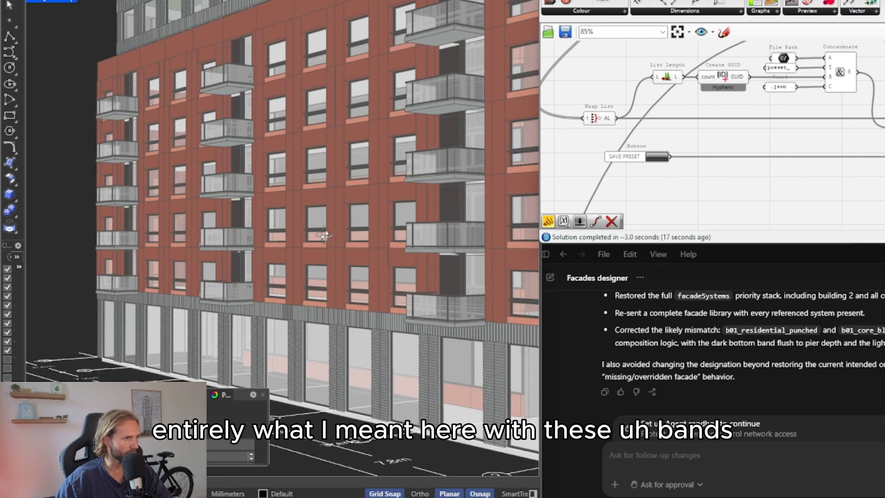
scroll(299, 239, down, 3)
right_drag(250, 192, 214, 214)
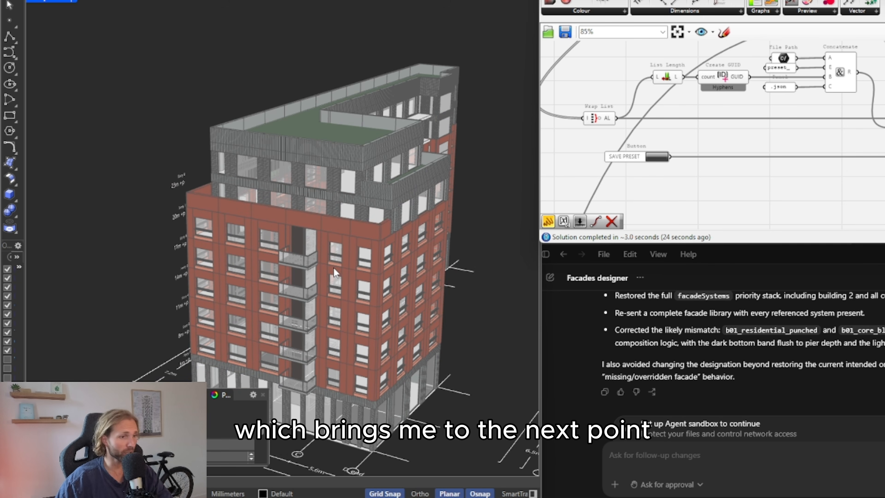
Check the overall building from the street corner and from above, and save the current design as a preset.
right_drag(334, 268, 293, 354)
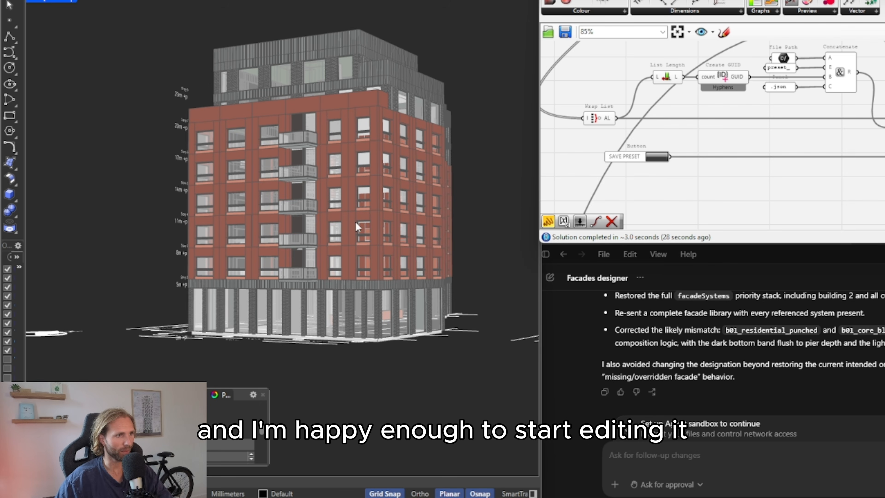
right_drag(356, 223, 415, 412)
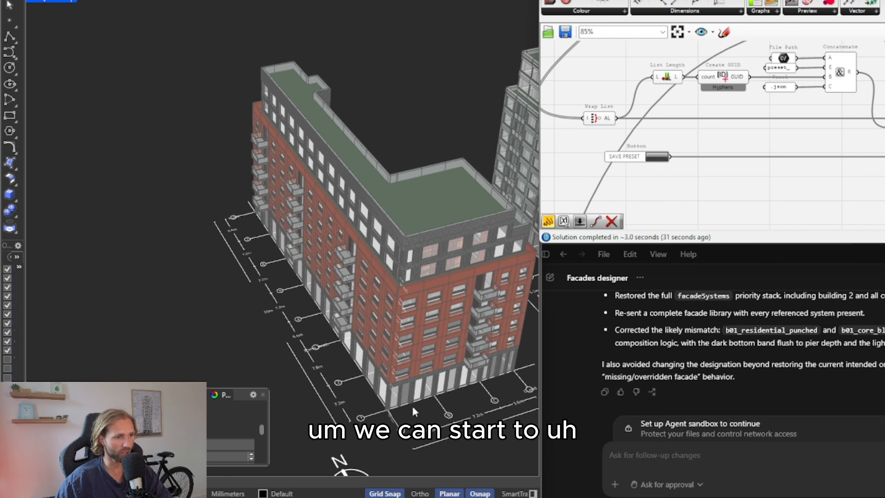
click(656, 158)
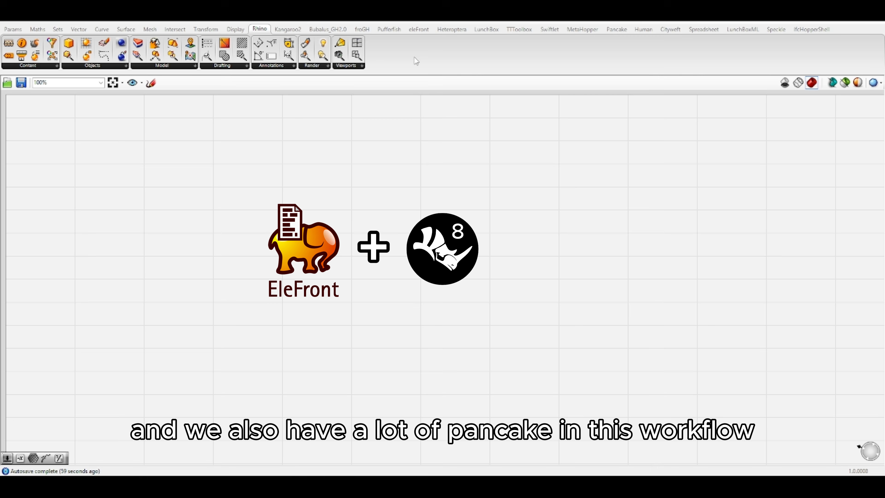
Place a Model Block Definition component on the empty canvas.
click(618, 30)
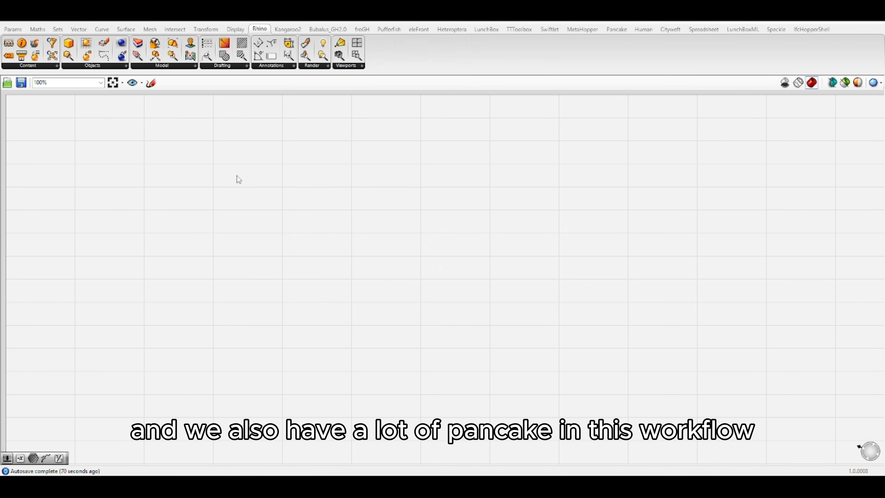
click(99, 67)
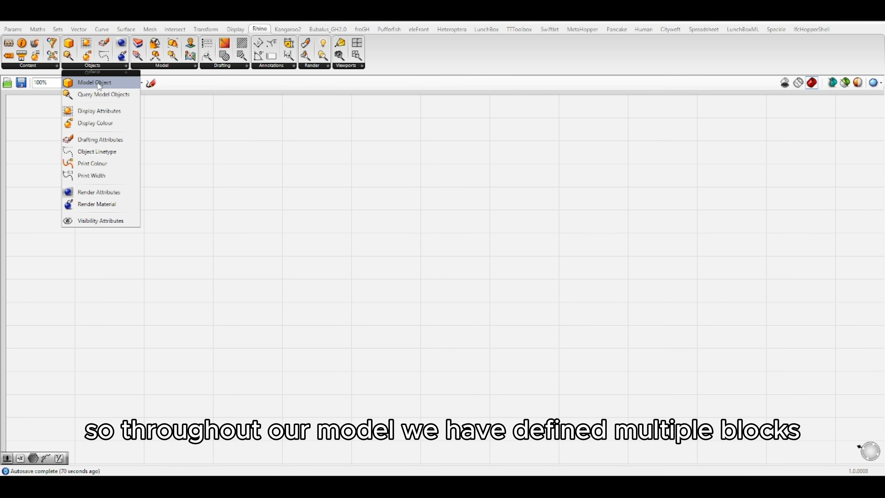
click(188, 66)
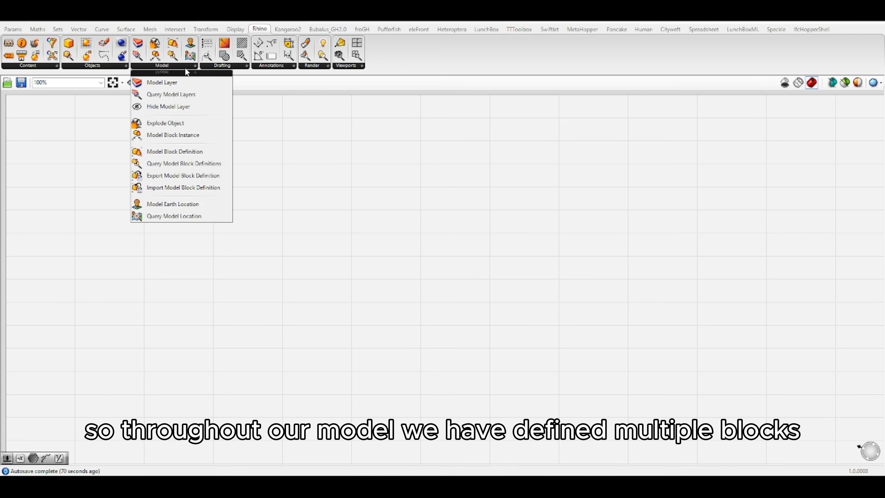
click(178, 136)
click(412, 217)
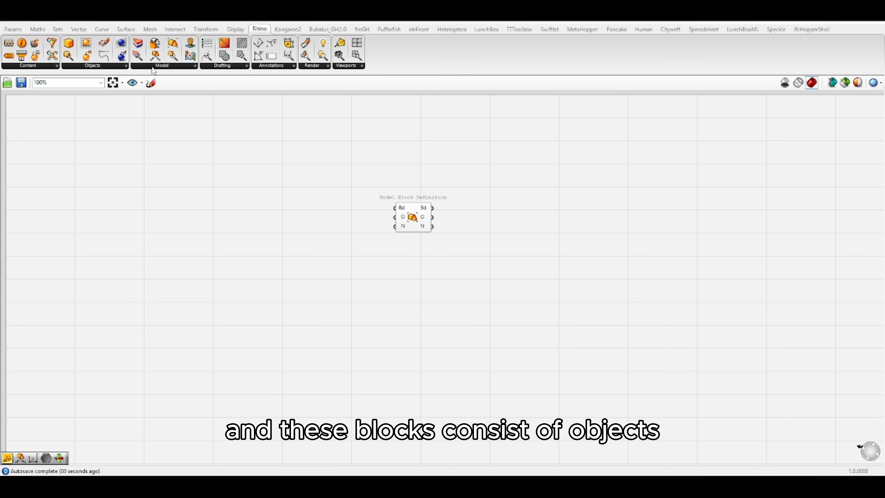
Add a Model Object component just before the Model Block Definition component.
click(93, 67)
click(97, 78)
click(310, 168)
drag(313, 170, 335, 195)
Add a Display Attributes component and connect its Ds output to the Ds input of the Model Object.
click(78, 66)
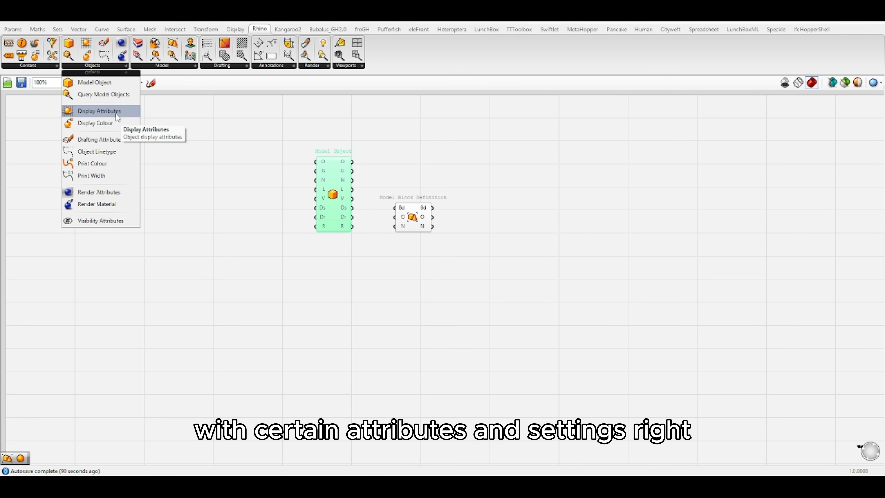
drag(116, 113, 268, 218)
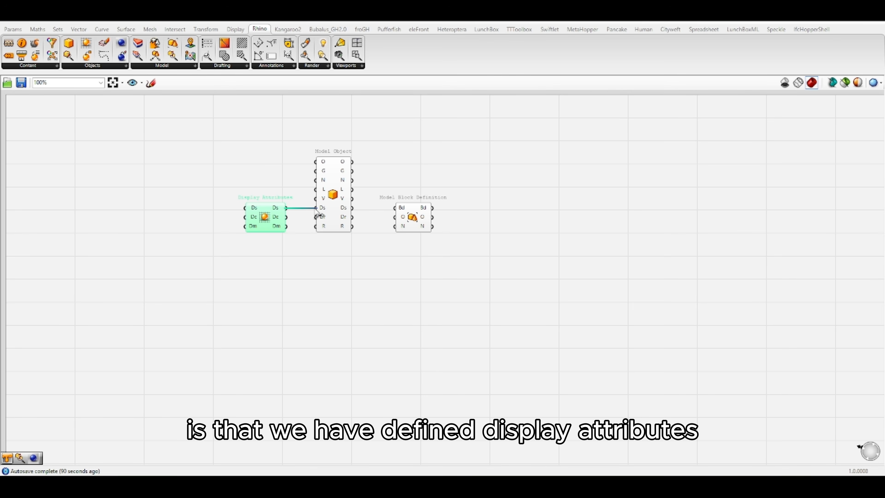
drag(315, 209, 316, 209)
Add a Colour Swatch and connect it to the Dc input of the Display Attributes component.
double_click(194, 187)
text(swatch)
click(194, 177)
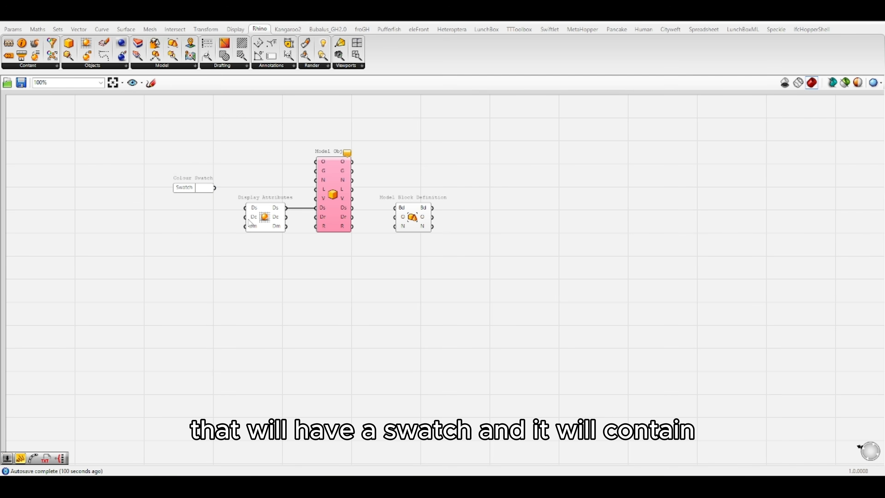
drag(185, 188, 194, 217)
Add a Center Box component and drive its X, Y and Z inputs with a Number Slider set to 12000.
double_click(224, 136)
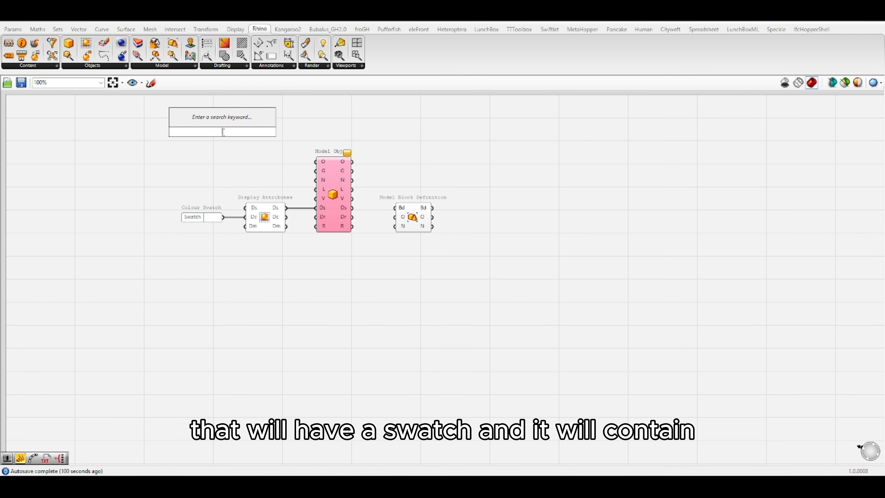
text(box)
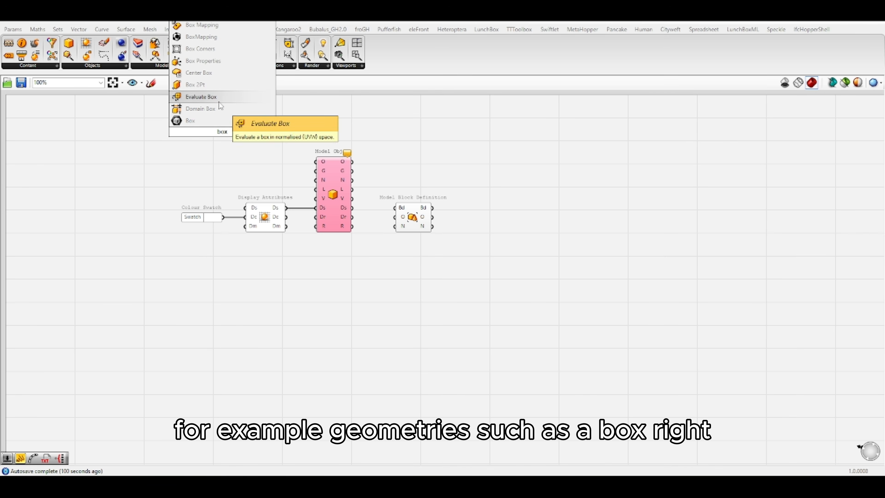
click(199, 72)
double_click(163, 151)
text(12000)
key(Return)
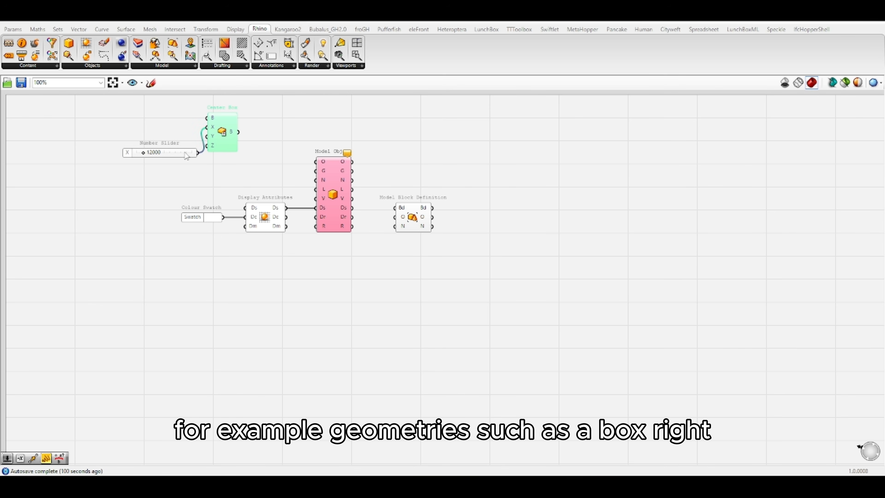
drag(186, 155, 178, 137)
Connect the Center Box output to the G input of the Model Object and move the box and slider closer to it.
drag(238, 132, 314, 174)
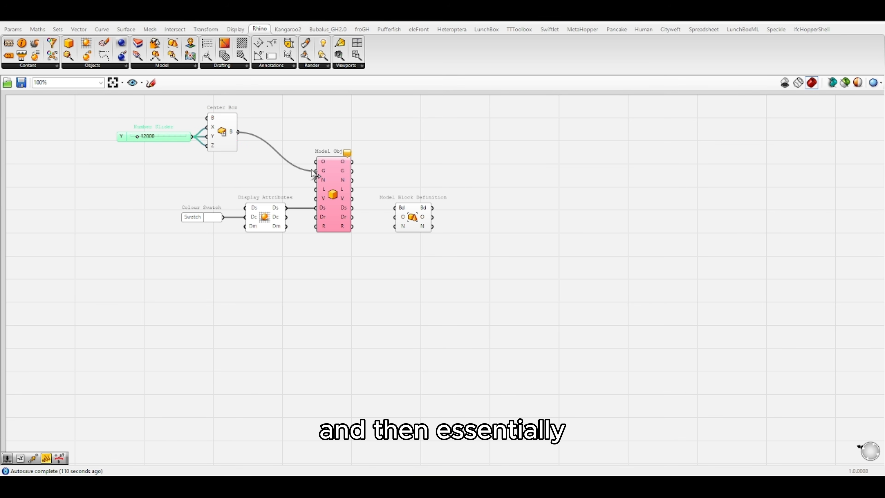
drag(268, 114, 116, 158)
drag(223, 138, 272, 163)
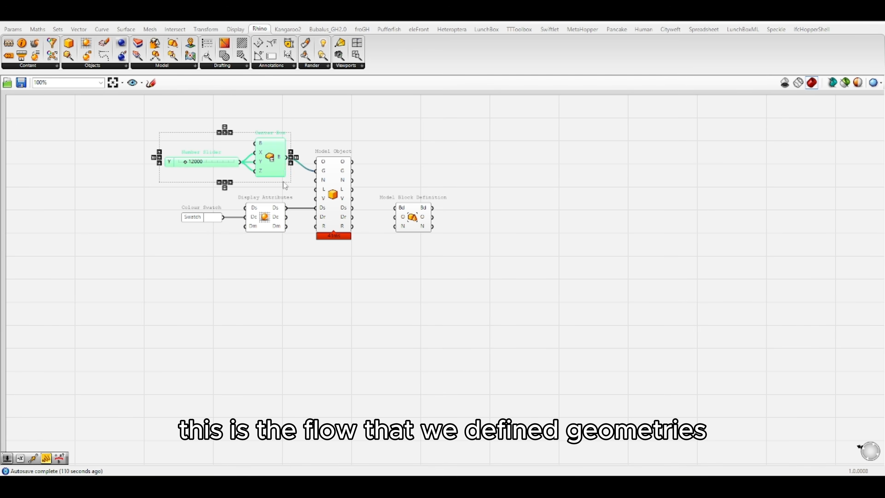
click(284, 186)
click(334, 186)
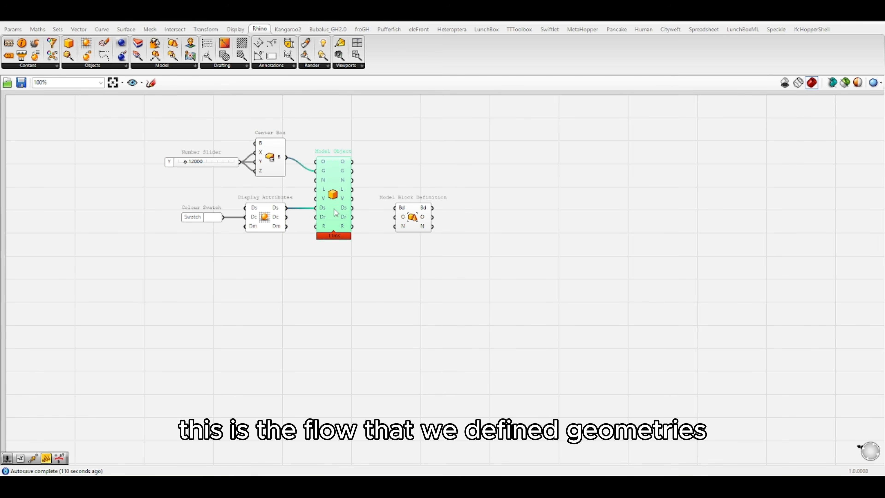
Duplicate the Center Box, slider, swatch, Display Attributes and Model Object group directly below the original.
drag(355, 138, 180, 263)
alt+drag(317, 193, 317, 313)
click(402, 246)
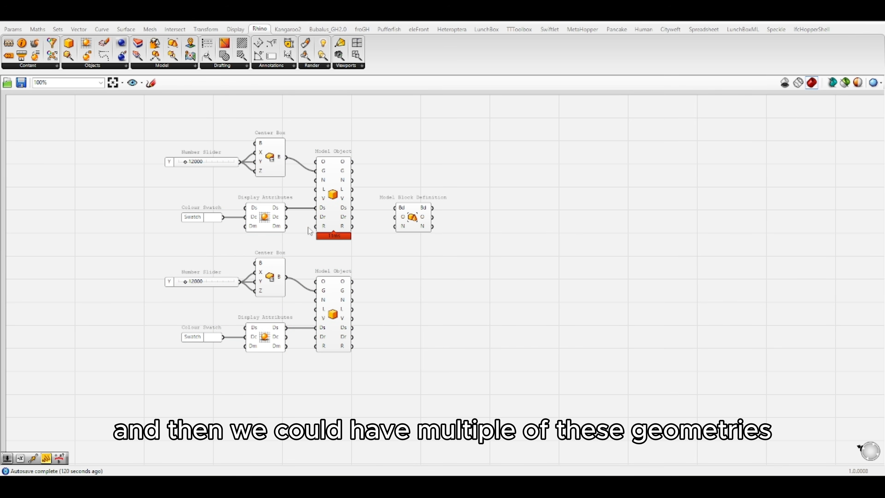
Merge the O outputs of both Model Objects and feed the result into the O input of the Model Block Definition.
double_click(383, 254)
text(merge)
key(Return)
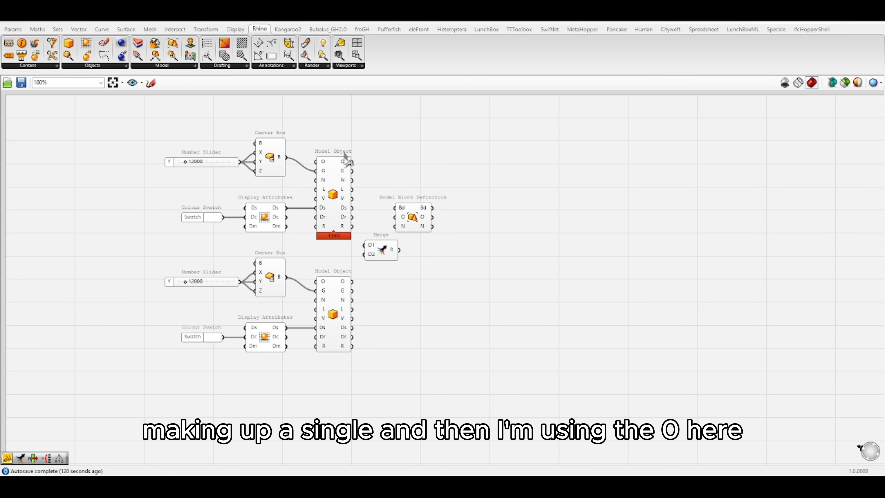
drag(351, 162, 407, 254)
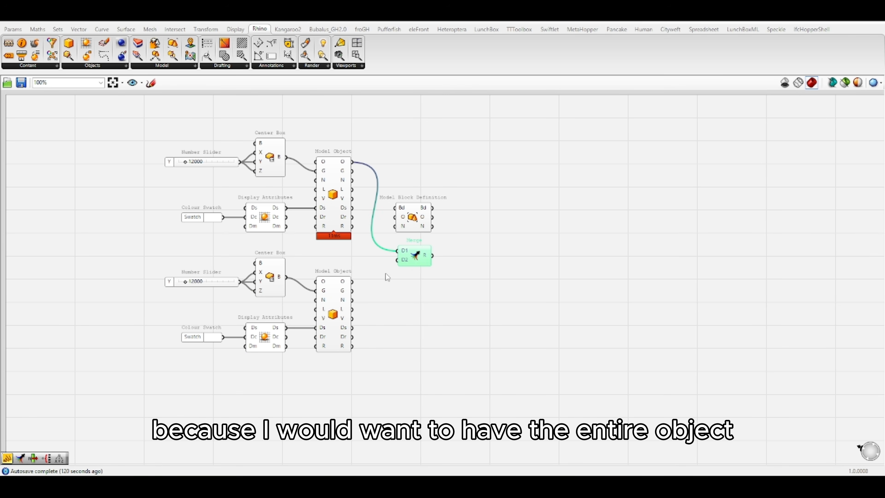
drag(412, 217, 456, 255)
Add a Panel containing "Block" and connect it to the N input of the Model Block Definition.
double_click(445, 301)
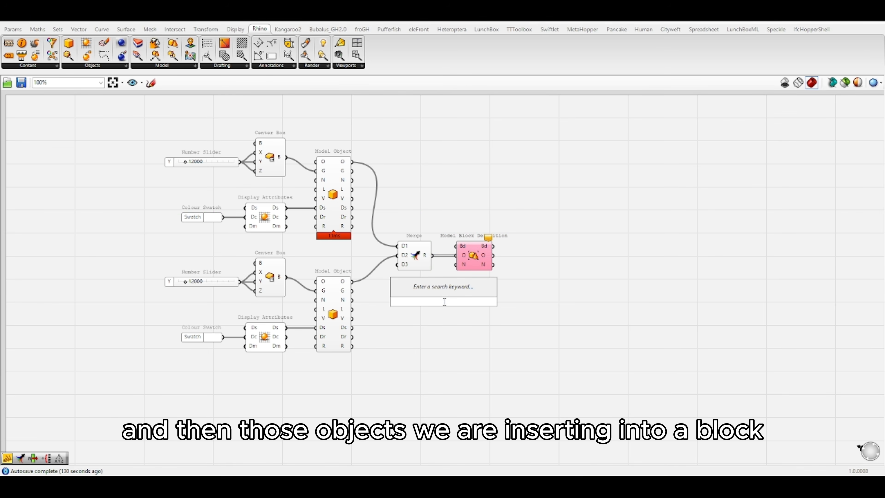
text(//Block)
key(Return)
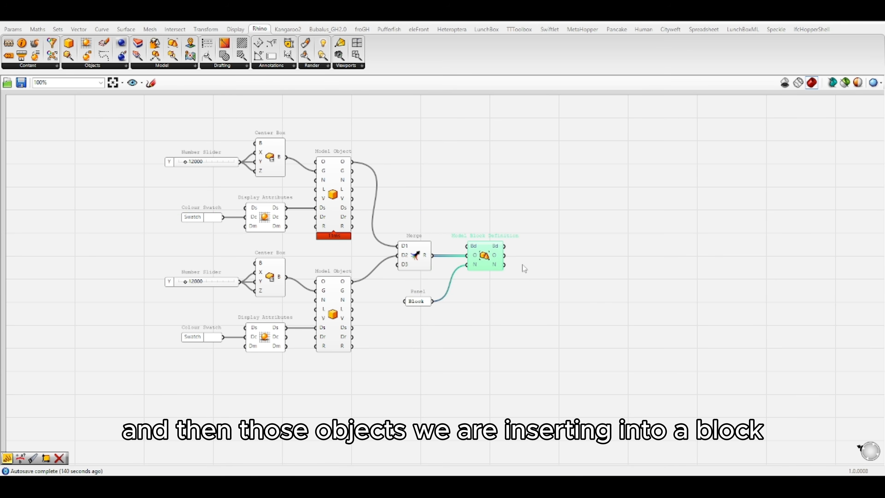
Attach an empty Panel to the Merge output to inspect the merged objects against their source Model Objects.
double_click(534, 190)
text(//)
key(Return)
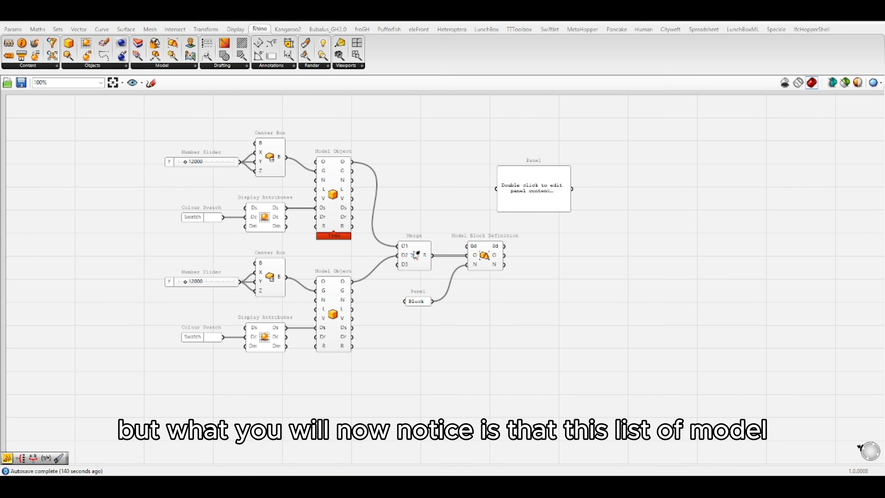
drag(432, 255, 480, 174)
click(512, 184)
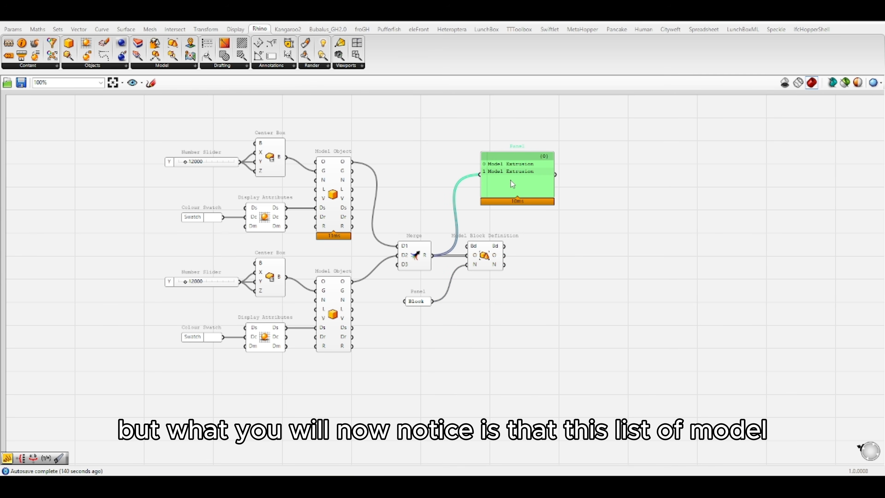
click(331, 185)
click(339, 301)
click(502, 261)
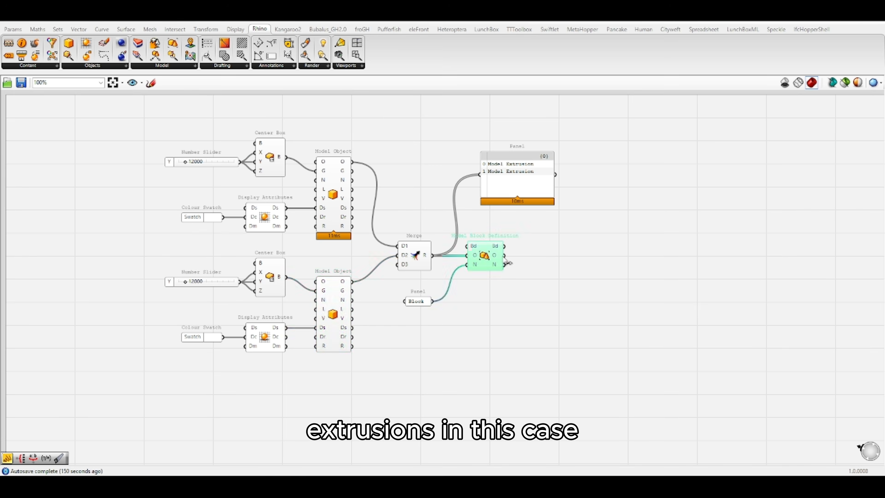
Inspect the Bd output of the Model Block Definition in the widened panel, and delete that panel.
drag(505, 257, 477, 181)
drag(505, 246, 498, 163)
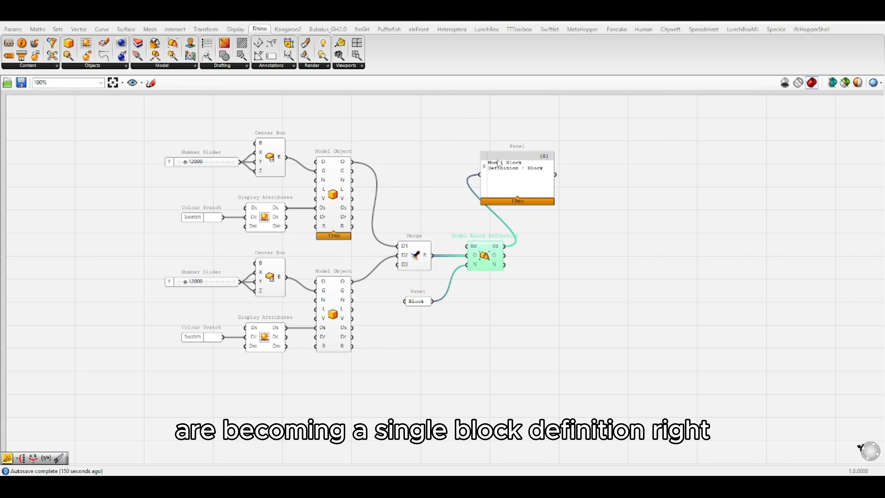
drag(554, 173, 633, 173)
drag(505, 171, 598, 196)
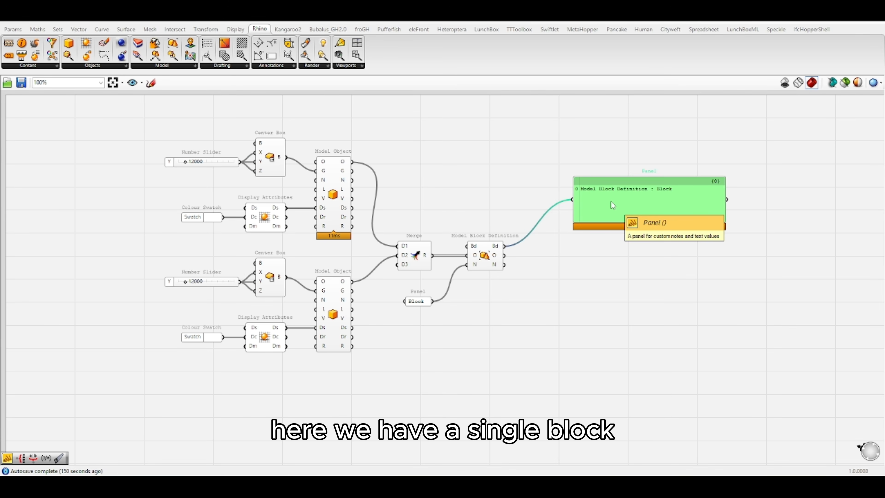
key(Delete)
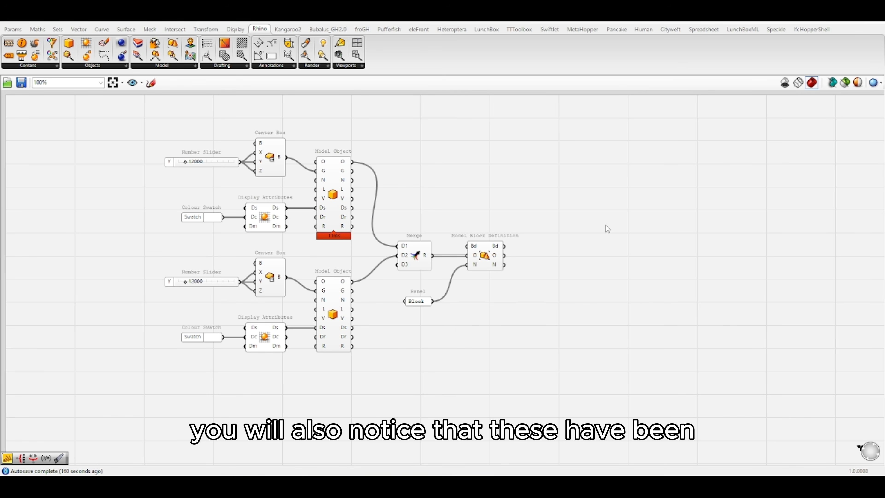
Add a Key-values to Assoc component beyond the Model Block Definition.
double_click(606, 225)
text(val)
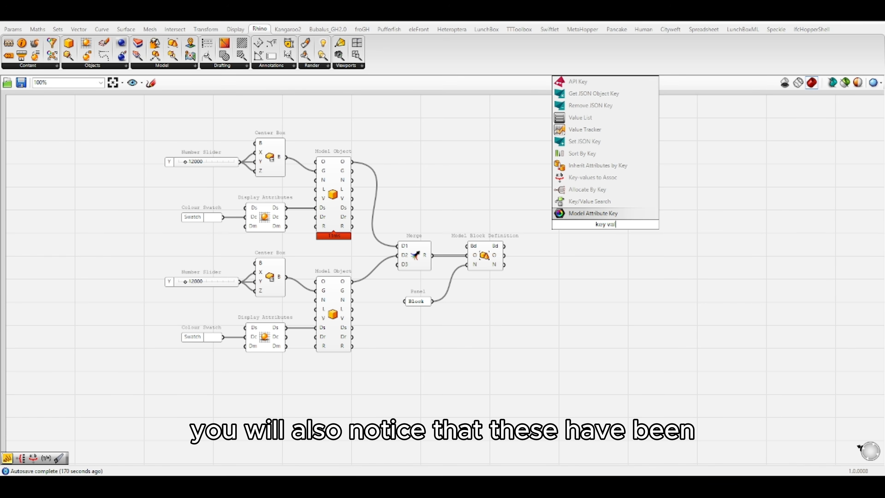
click(593, 177)
Add a Model Block Instance component and connect the Bd output of the Model Block Definition to its Bd input.
double_click(530, 207)
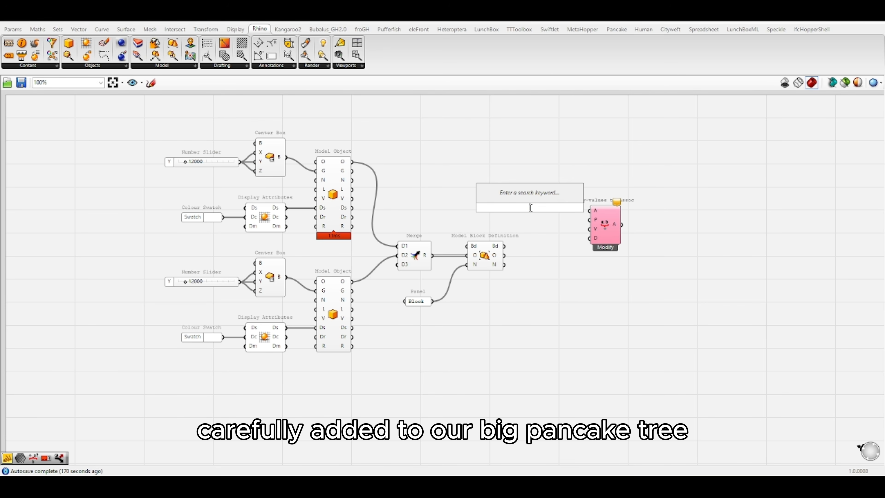
text(block)
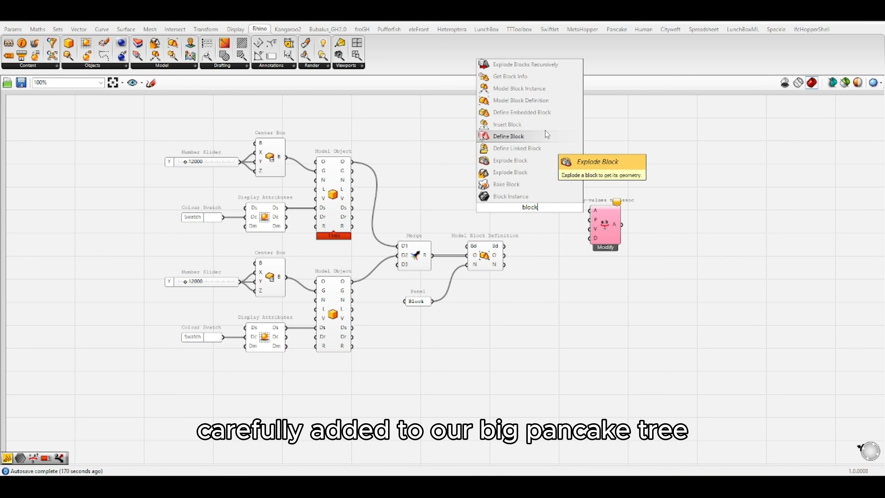
click(543, 87)
right_drag(537, 206, 476, 211)
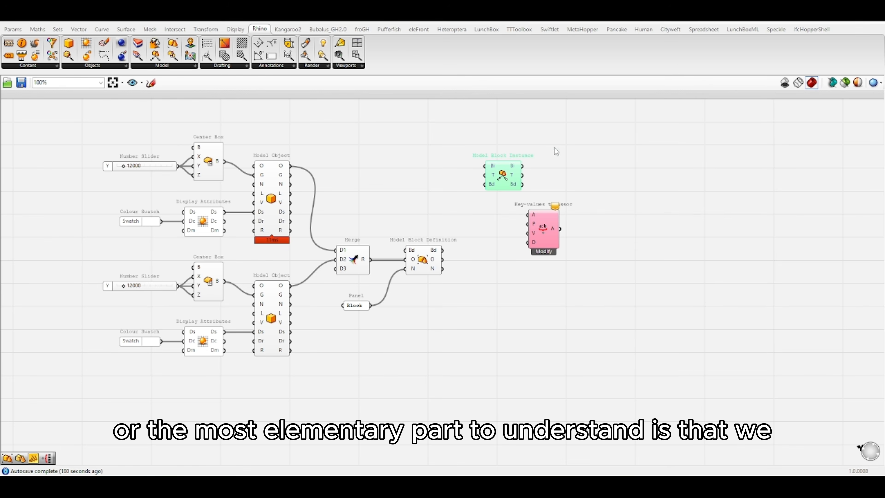
drag(578, 126, 104, 405)
drag(270, 197, 213, 251)
click(414, 253)
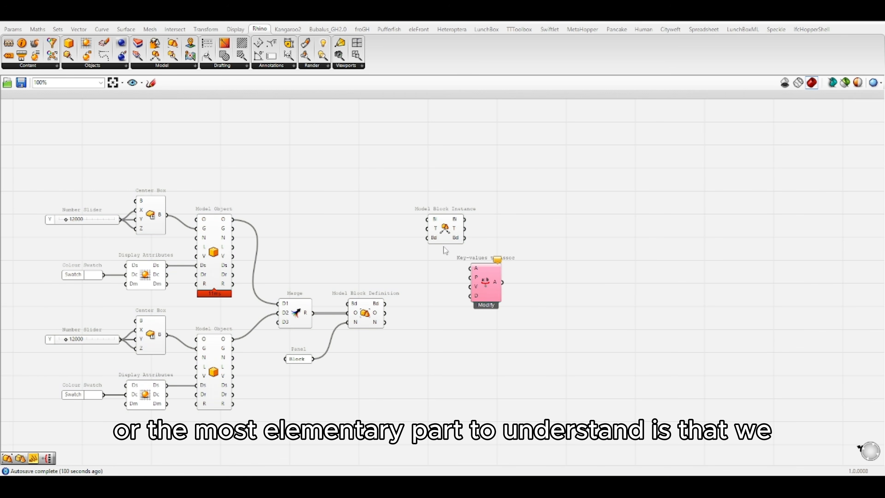
drag(486, 284, 566, 281)
drag(385, 303, 427, 238)
right_drag(401, 160, 446, 132)
drag(446, 132, 106, 428)
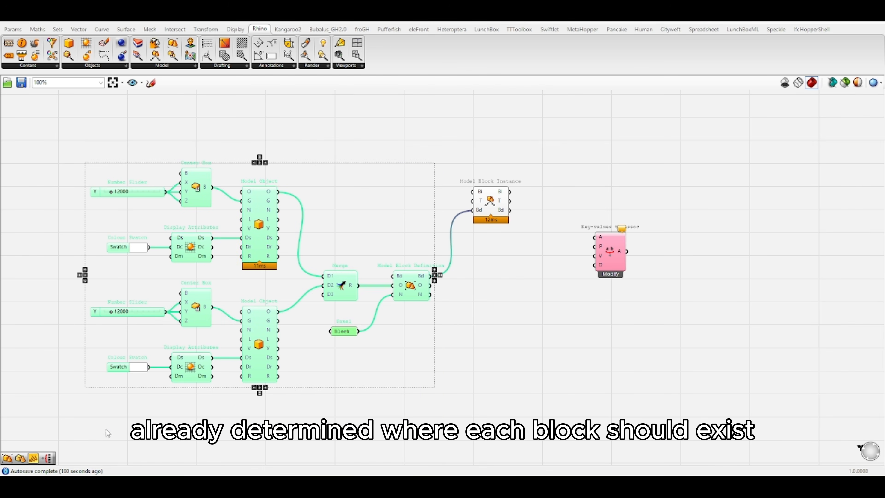
click(420, 322)
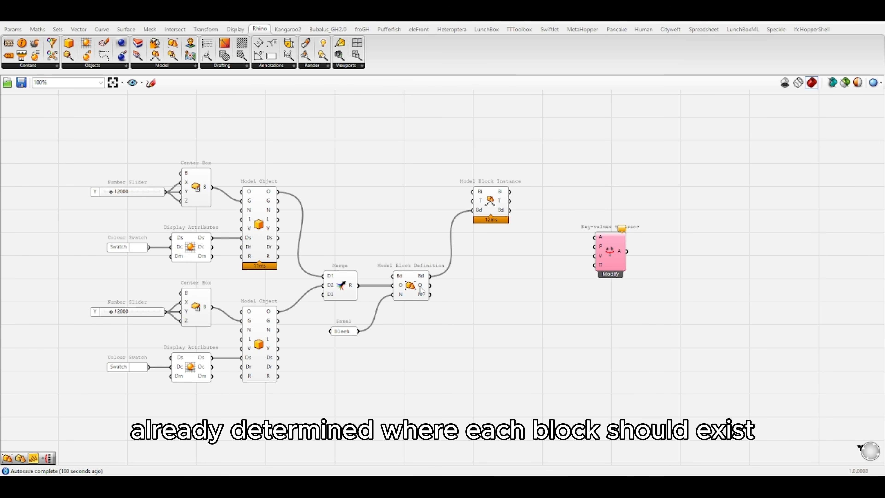
click(419, 287)
right_drag(413, 159, 384, 182)
click(384, 181)
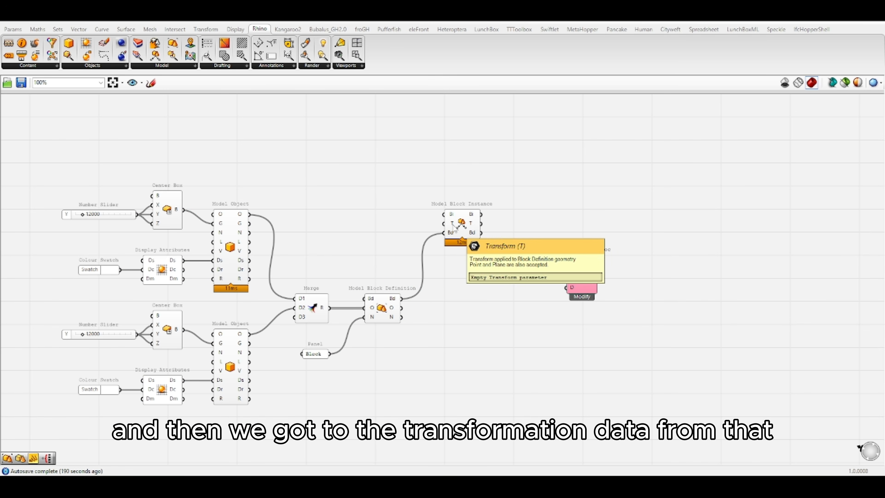
drag(449, 227, 461, 215)
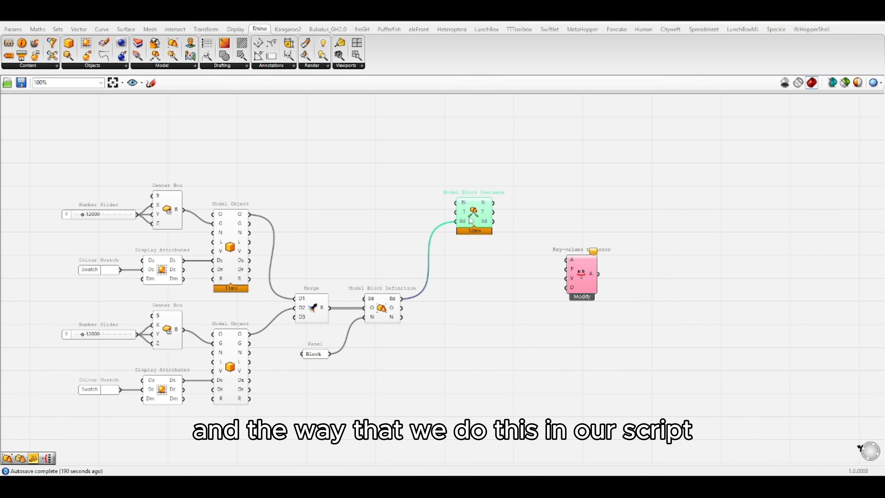
drag(516, 147, 429, 257)
click(437, 210)
drag(426, 176, 522, 249)
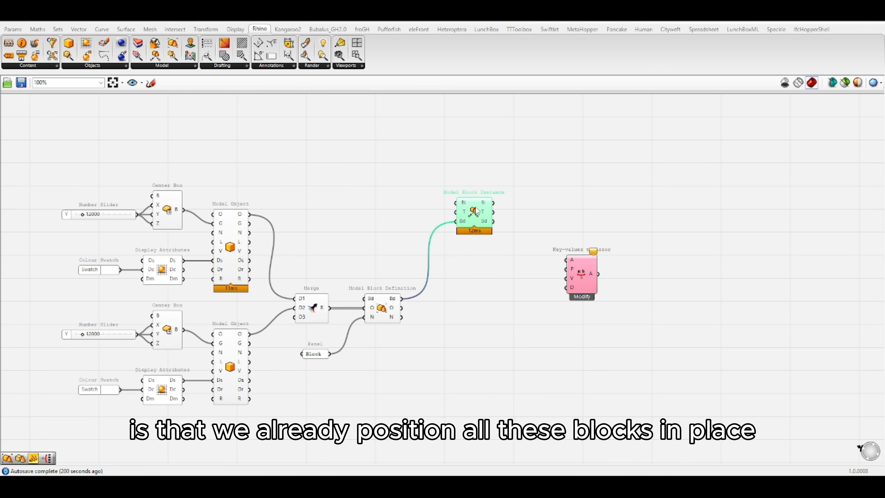
click(469, 267)
Connect the Model Block Instance's Bi output to V of Key-values to Assoc, and a Panel reading "BlockInstance" to its P input.
drag(573, 282, 493, 203)
double_click(513, 150)
text(//)
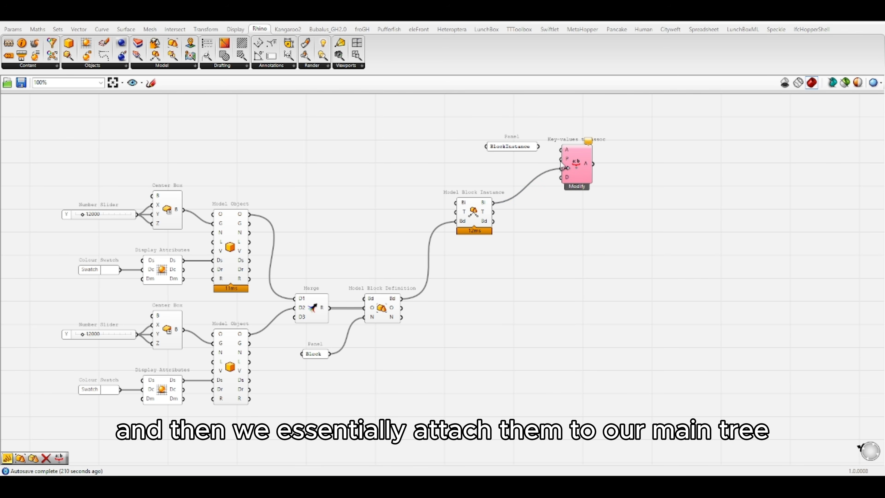
drag(558, 161, 507, 156)
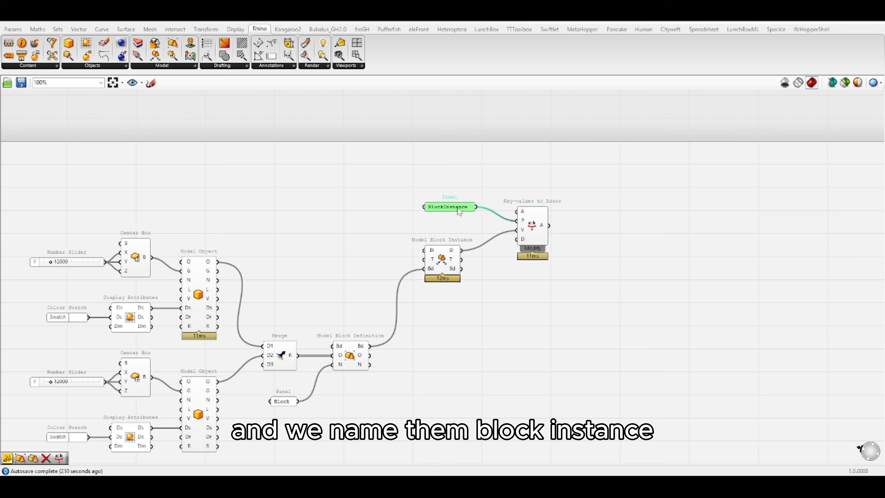
drag(458, 208, 454, 181)
click(533, 149)
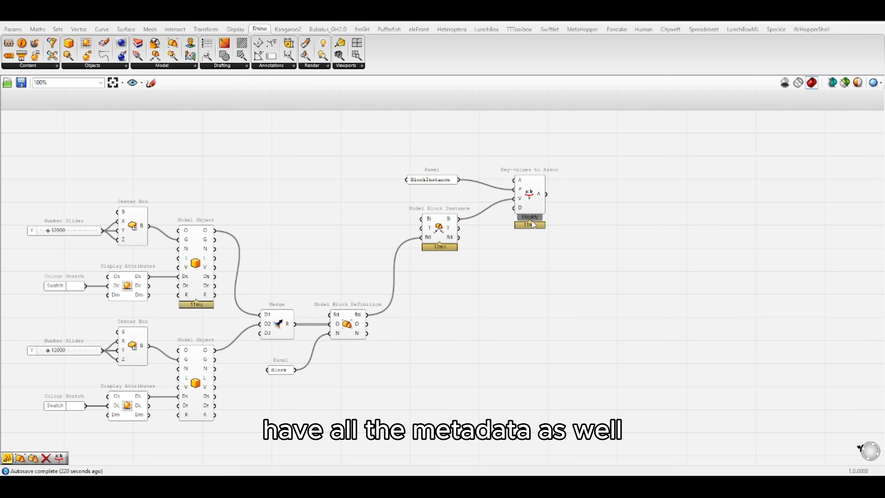
right_drag(309, 198, 367, 159)
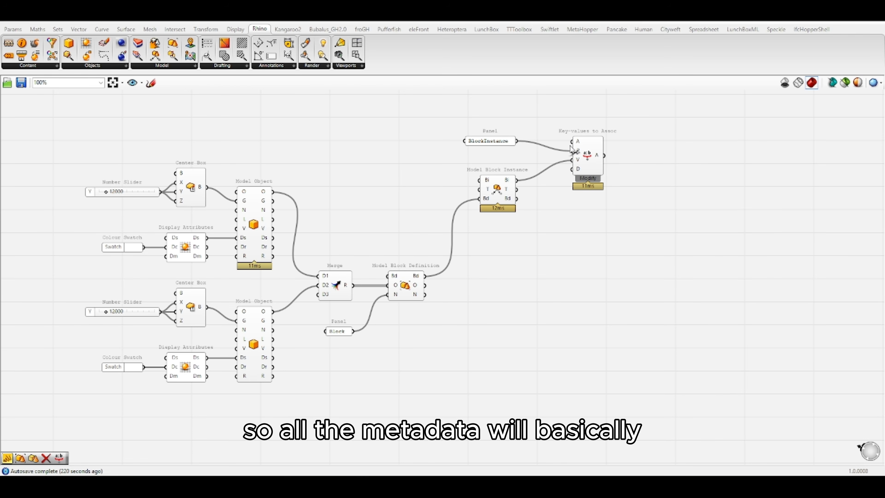
drag(592, 157, 589, 157)
drag(522, 161, 117, 396)
drag(299, 407, 70, 158)
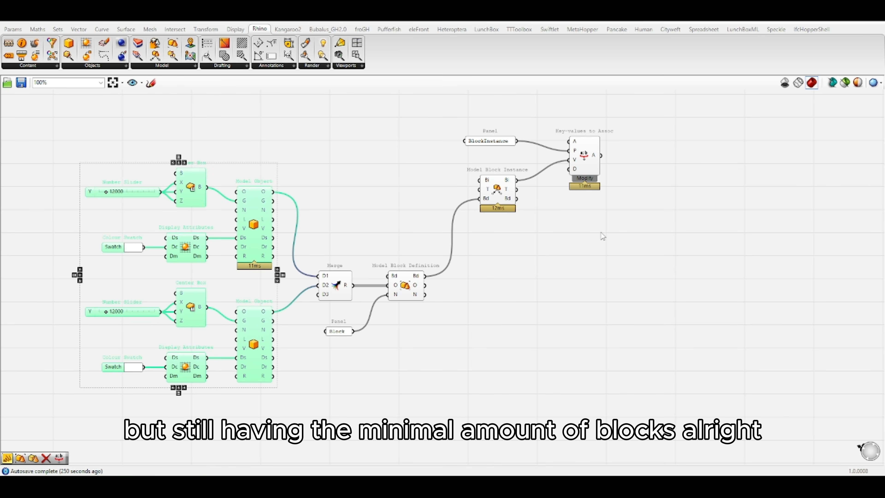
drag(642, 112, 76, 414)
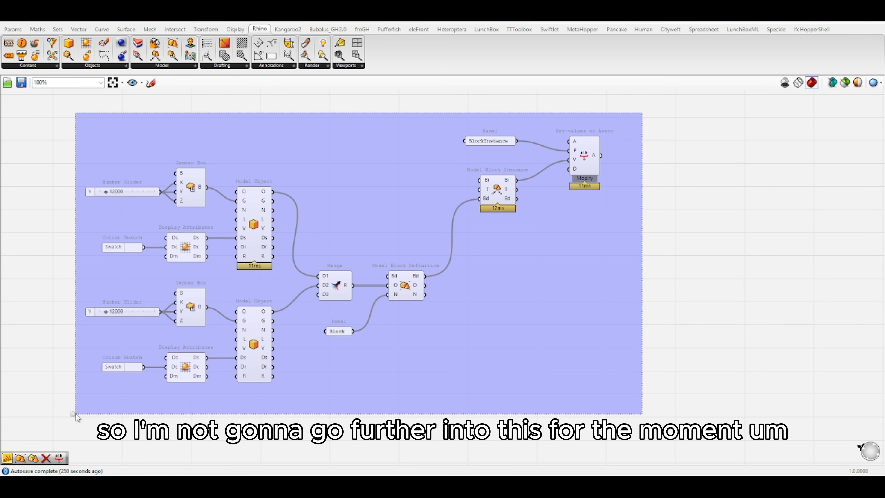
drag(76, 414, 76, 413)
click(76, 415)
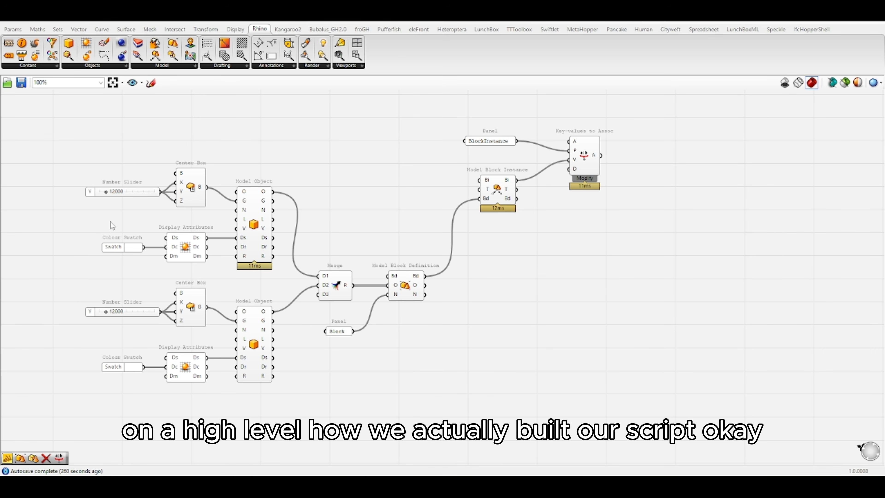
Add a Deconstruct Assoc component beyond Key-values to Assoc and connect the A output to its A input.
right_drag(656, 222, 226, 239)
double_click(327, 180)
text(d)
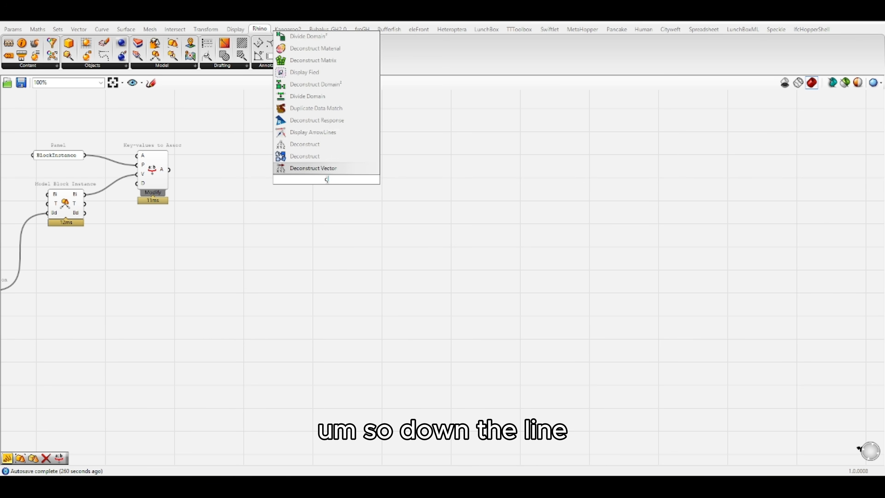
text(eco a)
click(327, 169)
drag(170, 170, 477, 172)
Add a Model Block Instance component beside Deconstruct Assoc and connect the BlockInstance output to its Bi input.
double_click(515, 187)
text(decc)
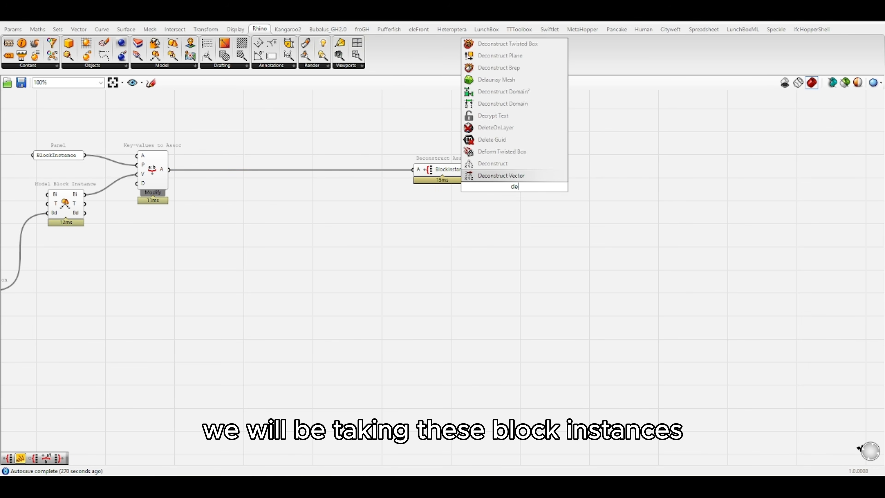
click(490, 195)
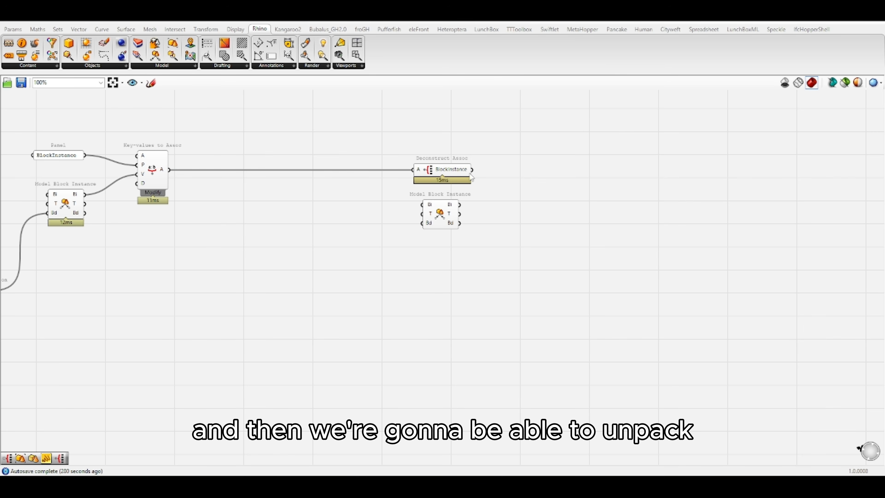
drag(472, 169, 422, 206)
drag(440, 213, 519, 179)
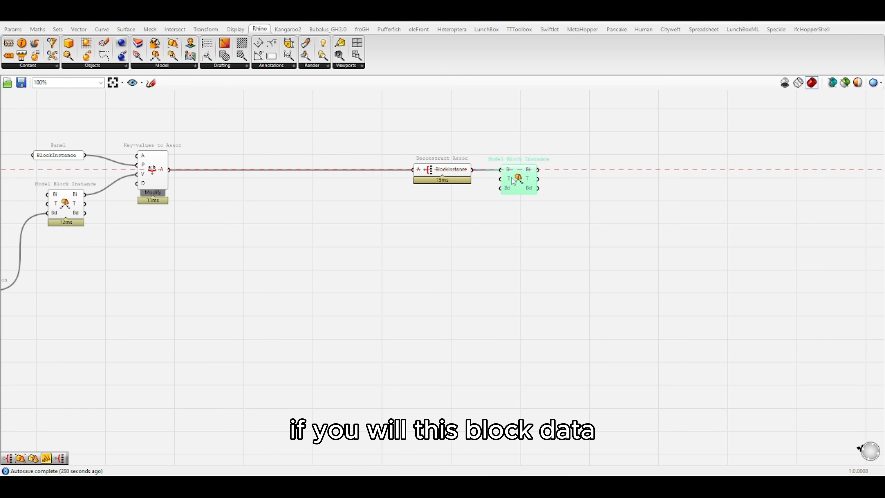
drag(580, 142, 385, 281)
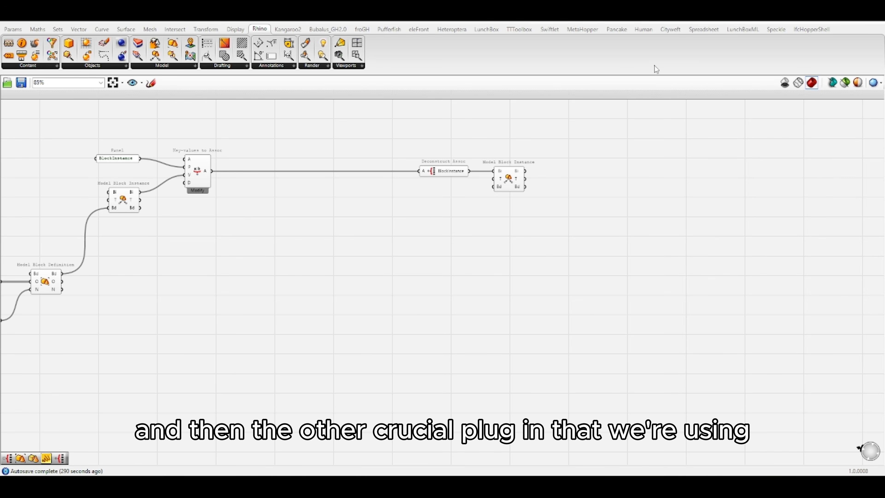
Search for "elefront" and add an EleFront Layer component below the new Model Block Instance.
double_click(477, 251)
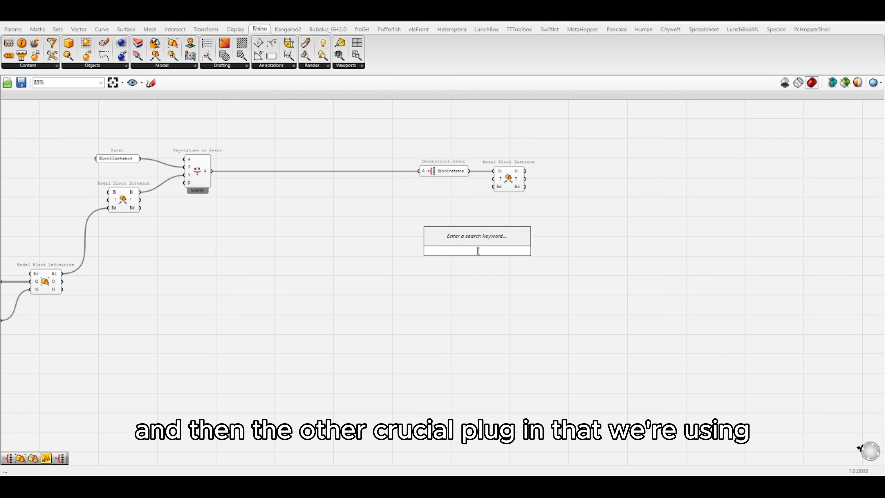
text(elefront)
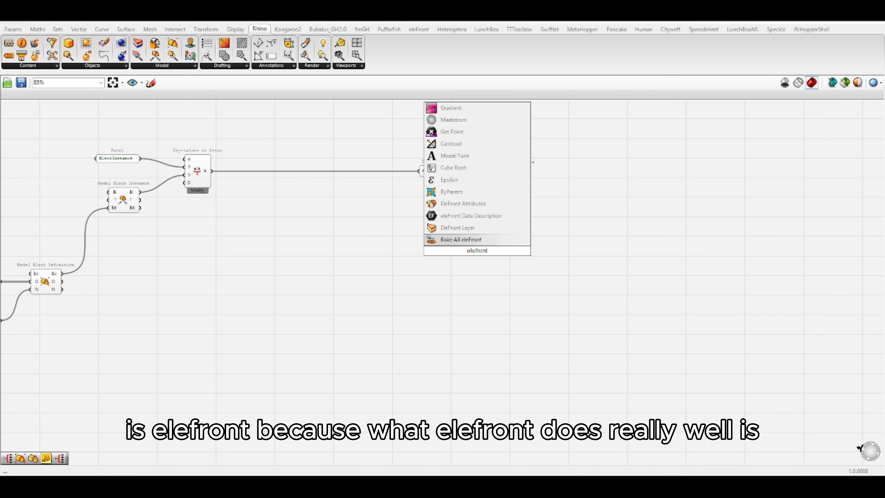
click(495, 230)
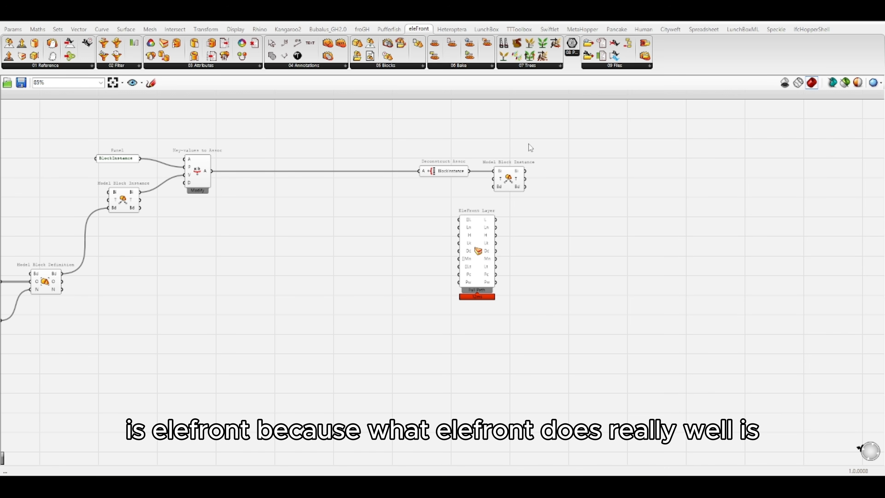
Add eleFront's Define Embedded Block and Bake Objects components, and delete the EleFront Layer component.
click(398, 66)
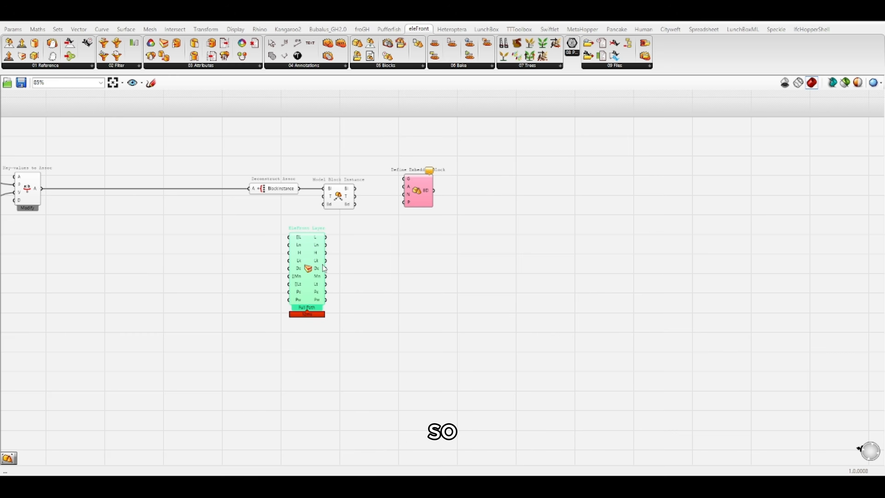
key(Delete)
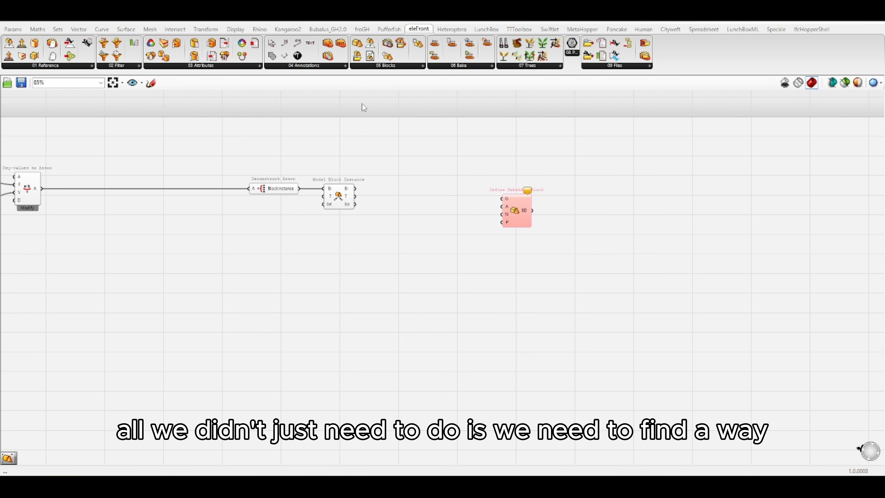
click(384, 65)
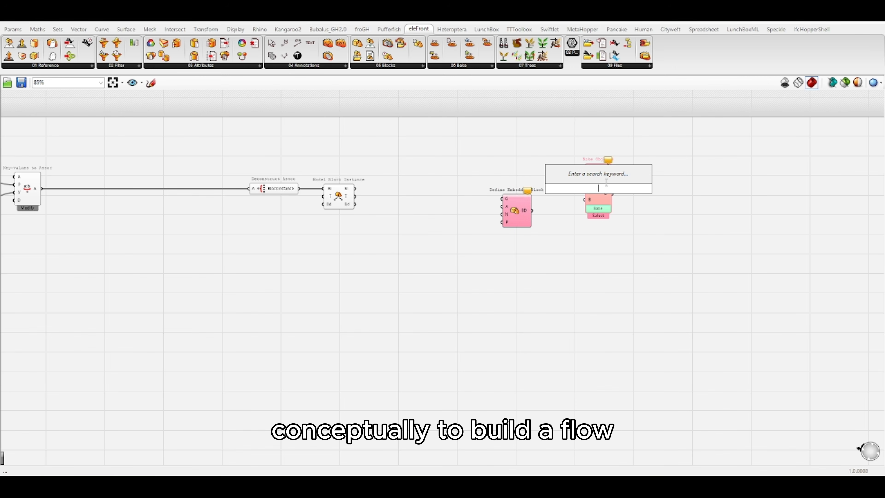
click(594, 139)
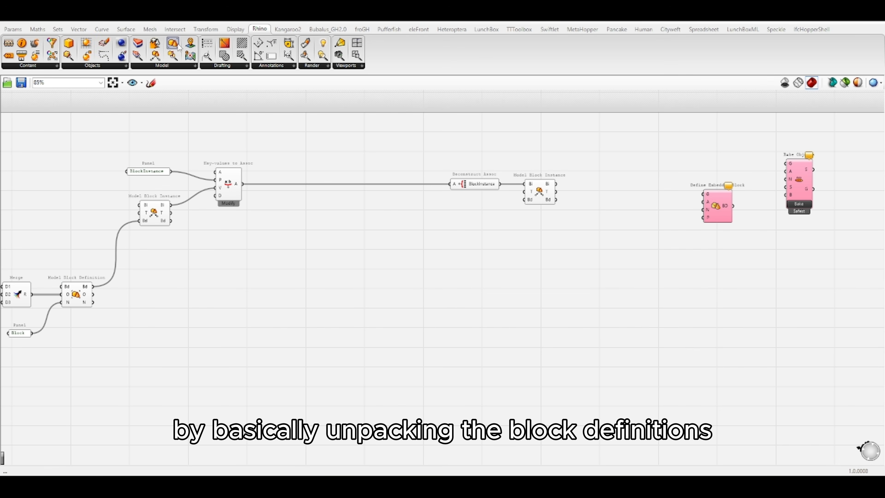
Add a Model Block Definition between the unpacked Model Block Instance and Define Embedded Block, and connect the instance's Bd output to its Bd input.
drag(173, 43, 571, 209)
drag(595, 222, 625, 234)
right_drag(625, 234, 406, 232)
drag(498, 209, 488, 226)
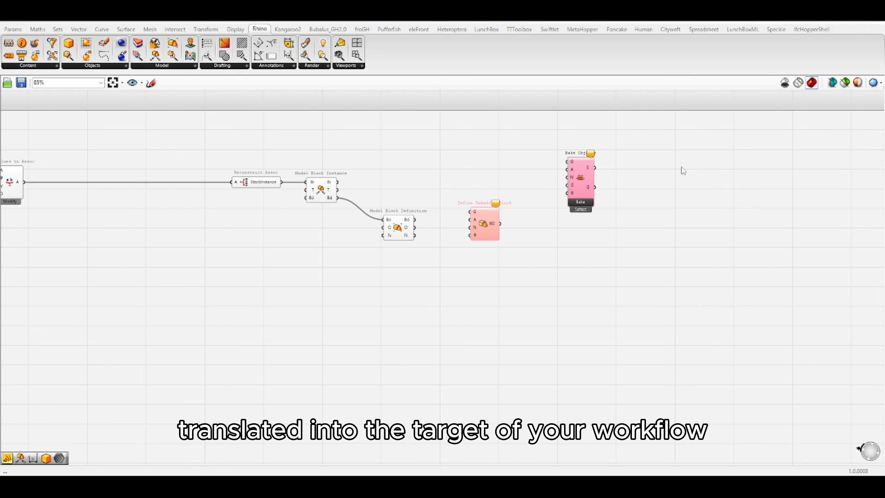
drag(681, 138, 465, 277)
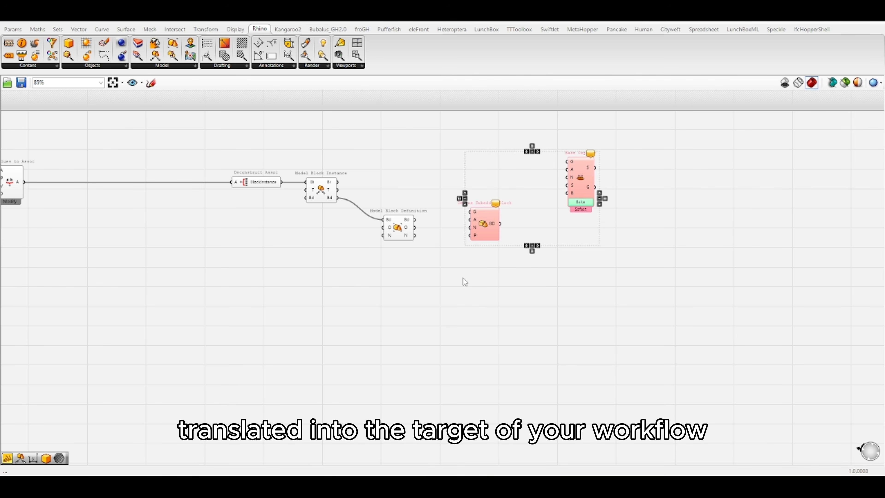
click(464, 278)
drag(432, 125, 483, 148)
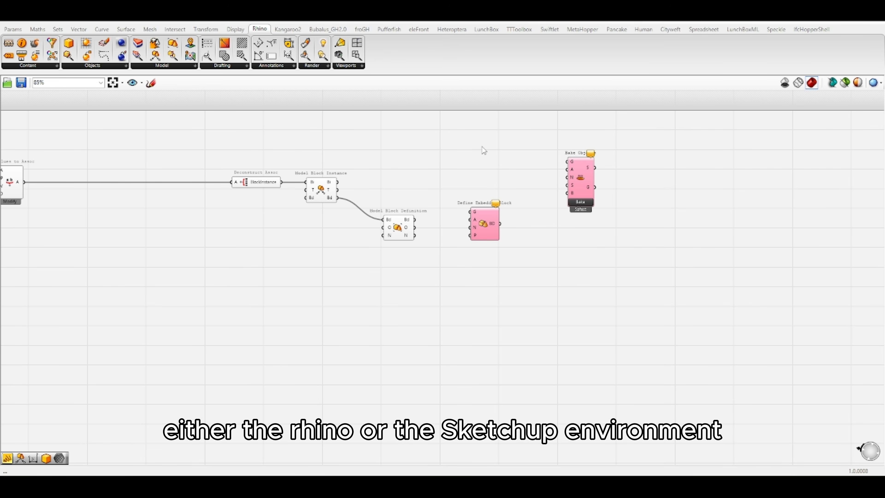
Add an EleFront Attributes component below Define Embedded Block.
click(419, 29)
click(213, 66)
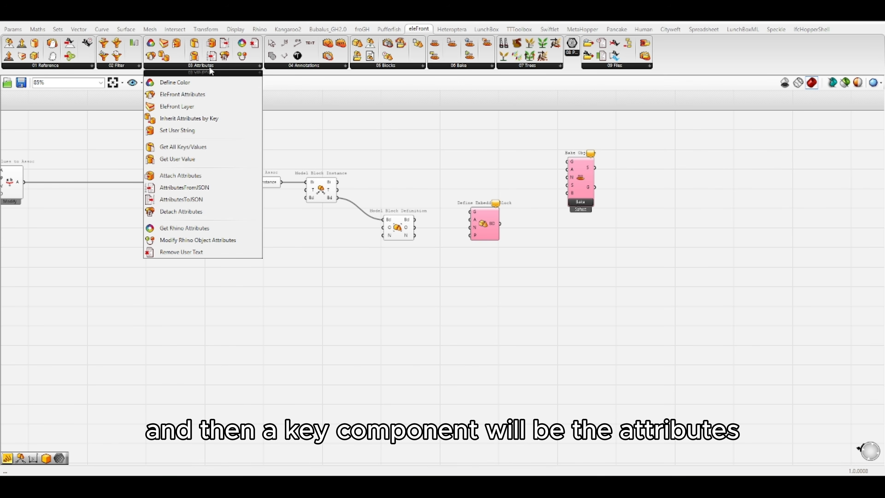
click(188, 94)
click(525, 288)
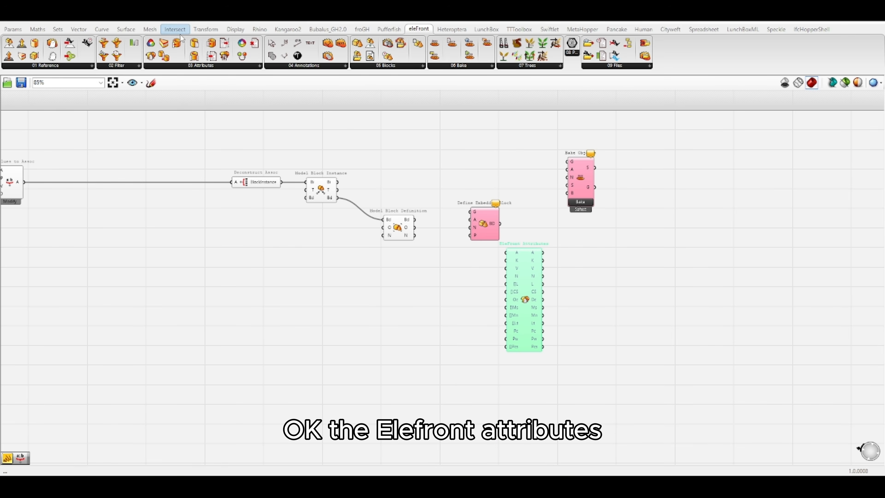
Add an Attach Attributes component between Define Embedded Block and Bake Objects, spacing the eleFront components apart.
click(190, 66)
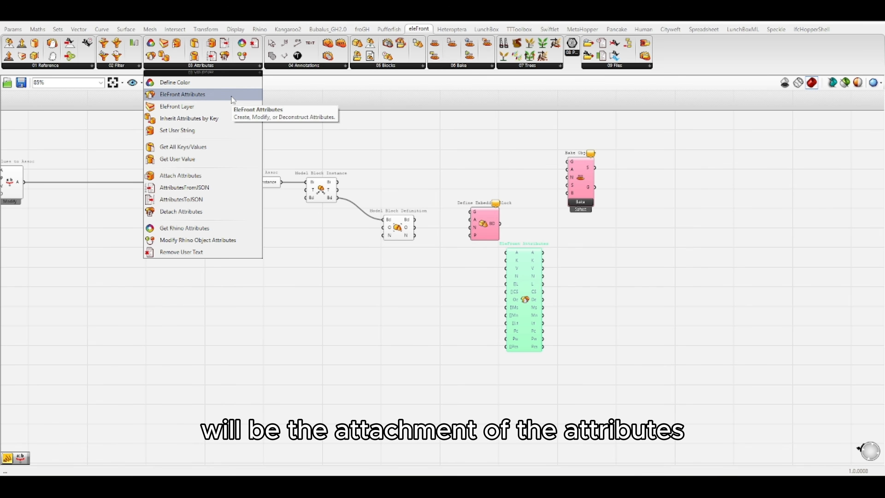
click(181, 175)
click(561, 230)
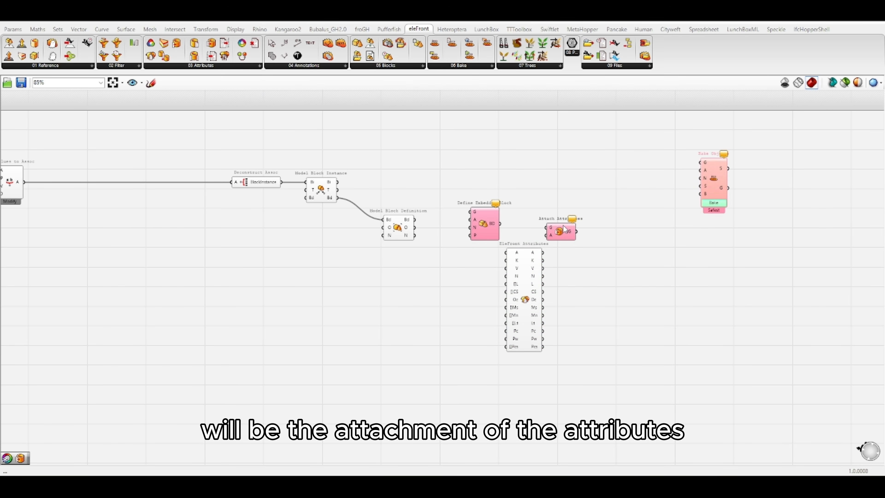
drag(563, 226, 621, 200)
drag(491, 223, 533, 214)
right_drag(453, 245, 470, 213)
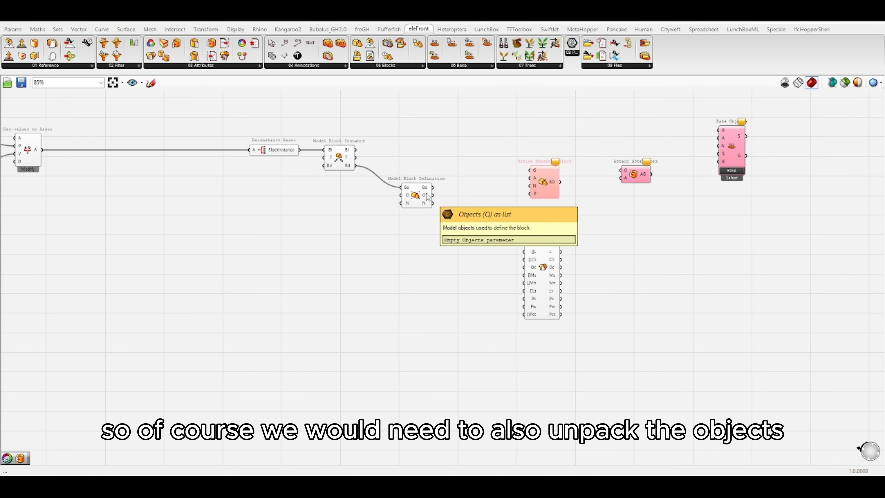
Add a Model Object component and connect the unpacked Model Block Definition's O output to its O input.
drag(425, 196, 404, 184)
click(193, 66)
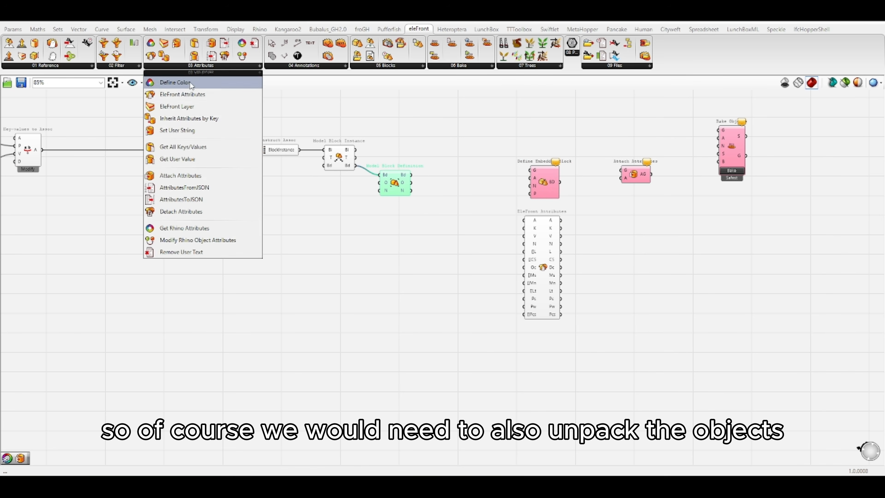
click(260, 29)
click(92, 65)
click(100, 80)
click(439, 213)
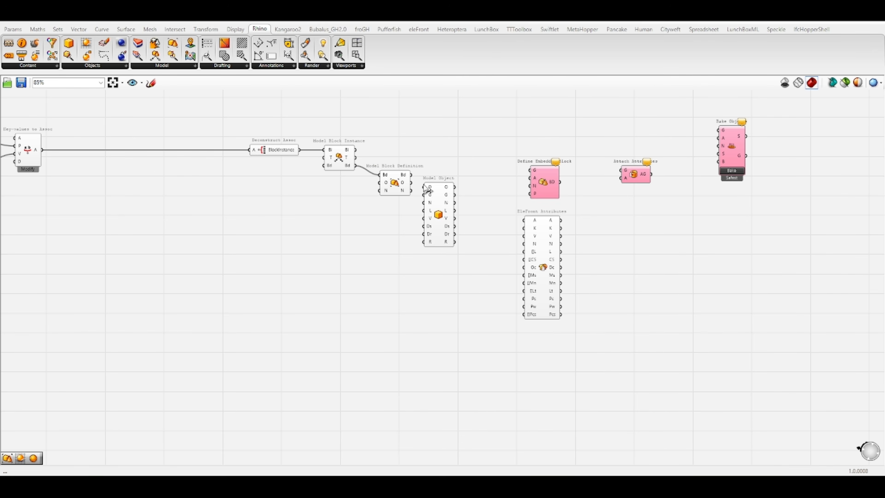
mouse_move(426, 187)
mouse_down()
mouse_move(410, 182)
mouse_move(439, 193)
mouse_up()
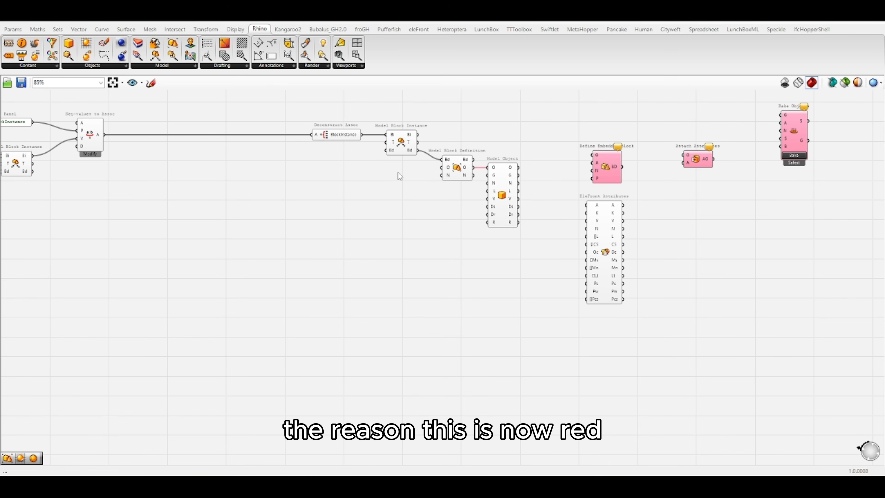
Reposition the unpacked Model Object and connect its G output to the G input of Define Embedded Block.
right_drag(307, 170, 448, 178)
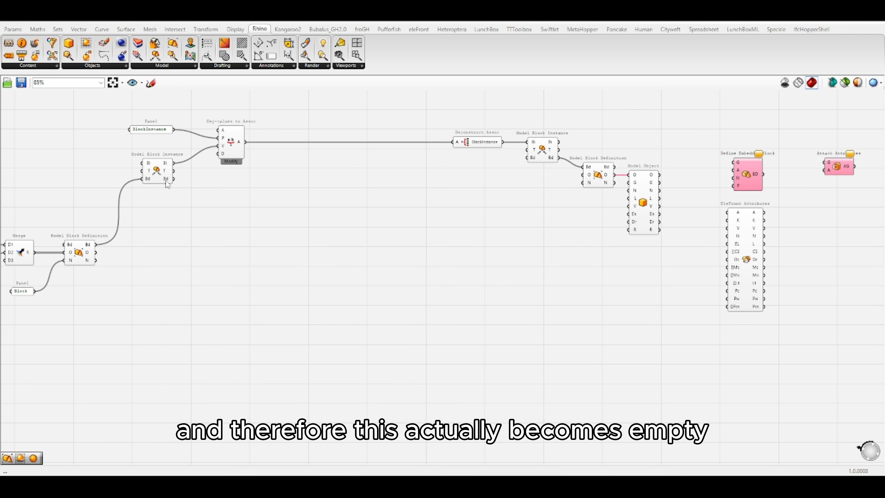
drag(149, 176, 136, 169)
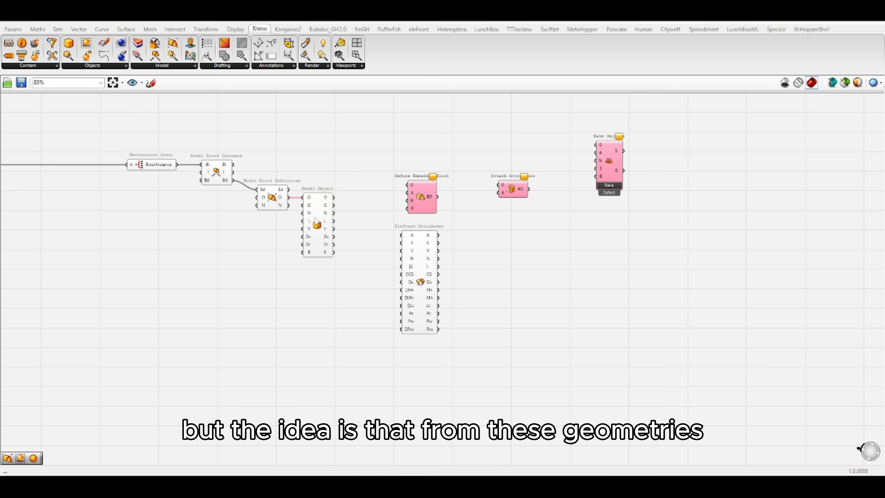
drag(318, 223, 342, 255)
click(374, 233)
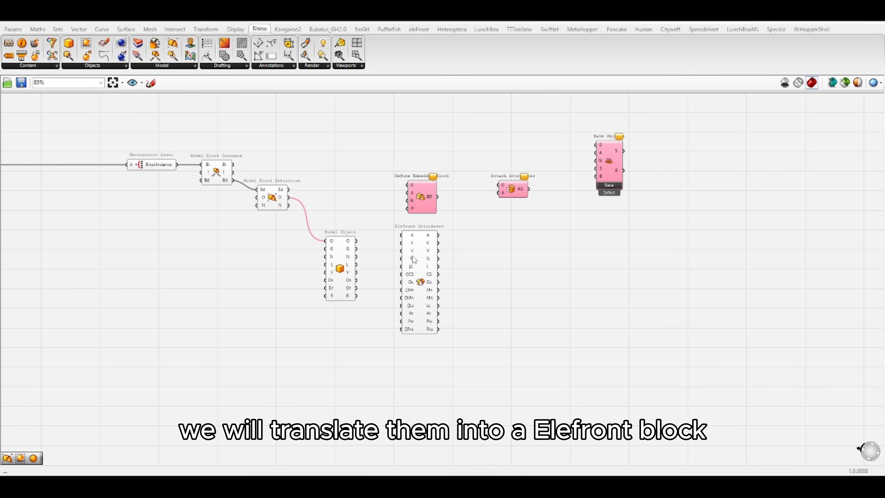
drag(422, 207, 432, 191)
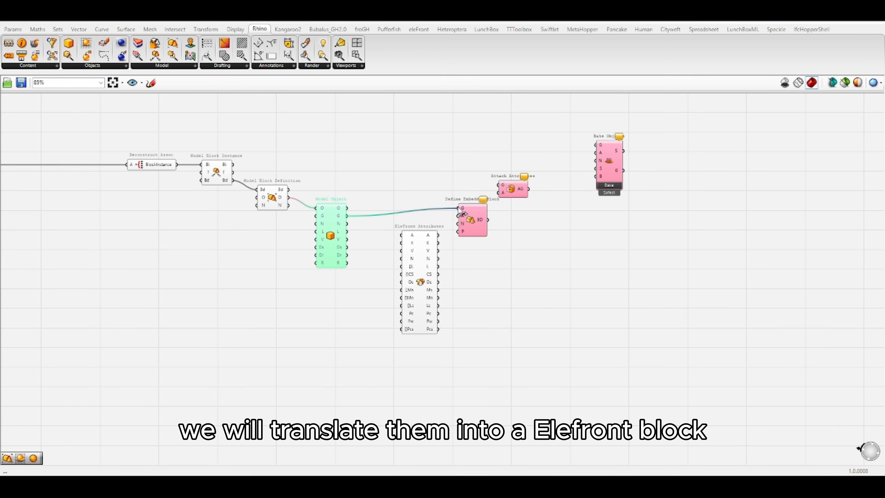
Connect the A output of EleFront Attributes to the A input of Define Embedded Block.
drag(472, 218, 483, 220)
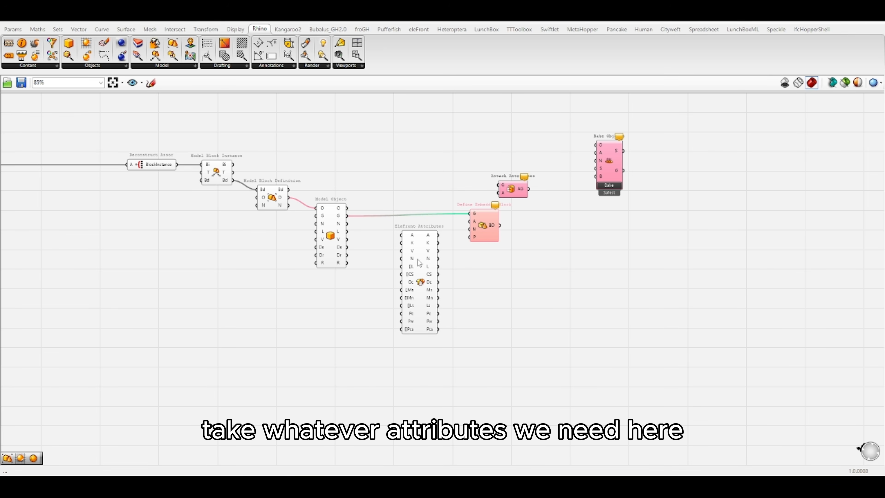
drag(484, 223, 438, 234)
click(440, 271)
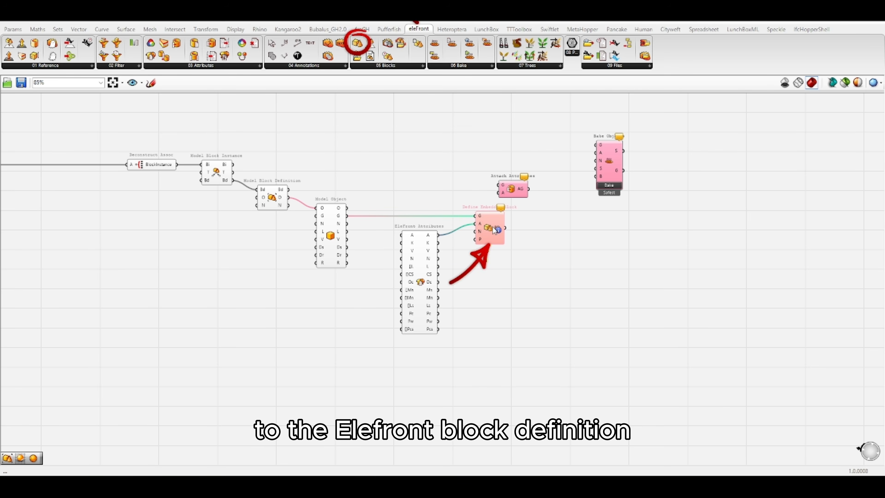
Add a Push Block Definitions component and connect the BD output of Define Embedded Block to its first input.
click(402, 66)
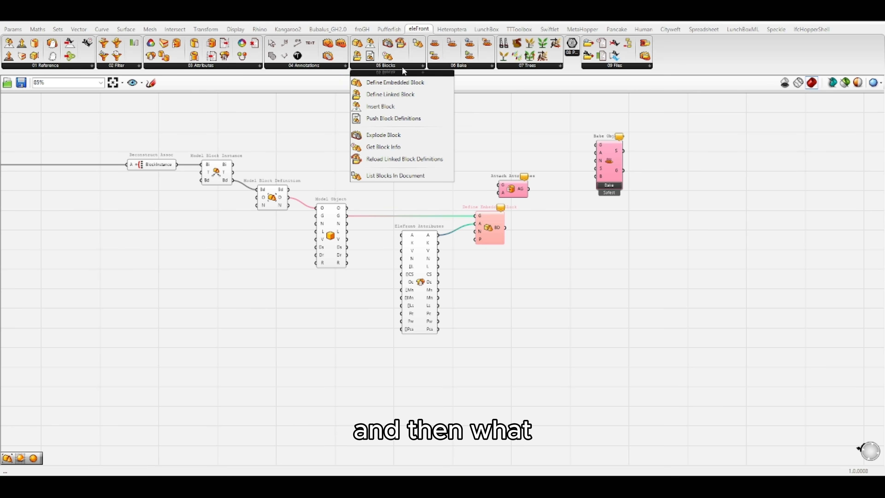
drag(394, 118, 559, 235)
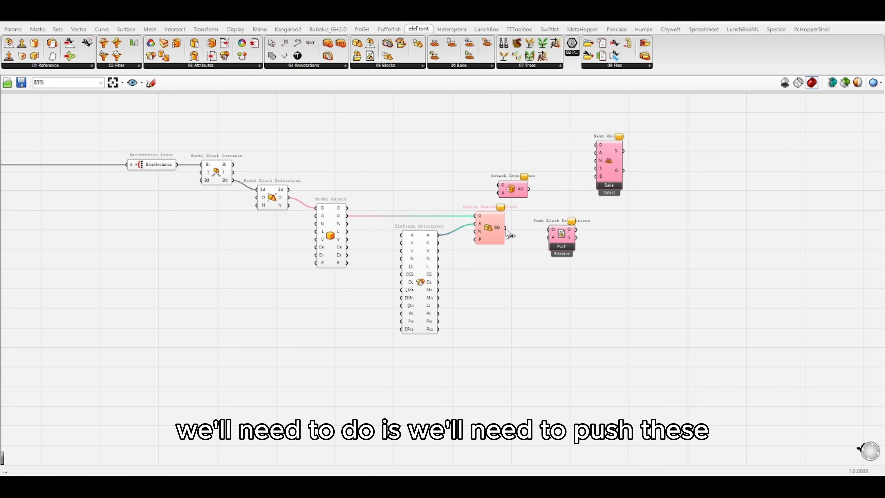
drag(505, 227, 542, 230)
Set Push Block Definitions to Overwrite Blocks and set its A input to True.
right_click(554, 252)
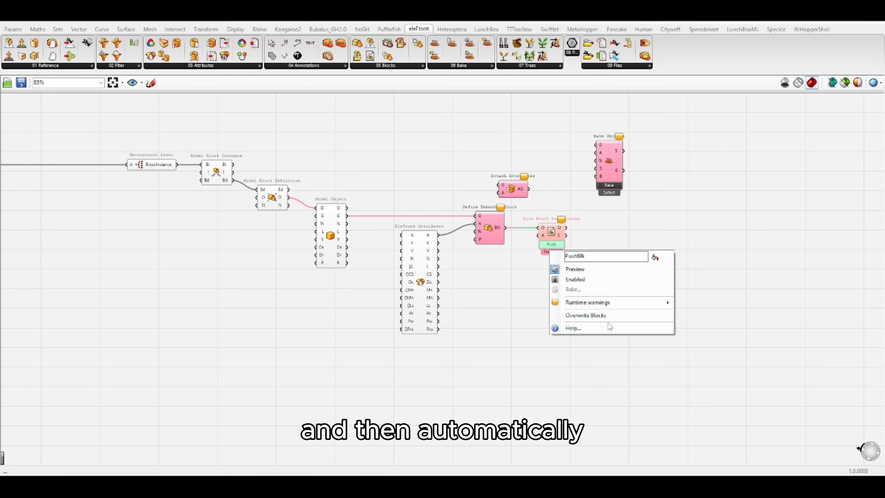
click(606, 316)
right_click(544, 235)
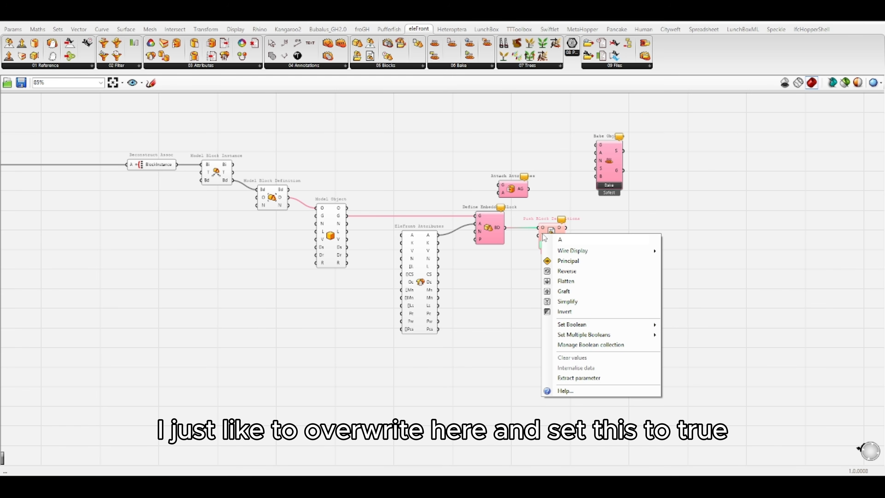
mouse_move(593, 323)
click(680, 325)
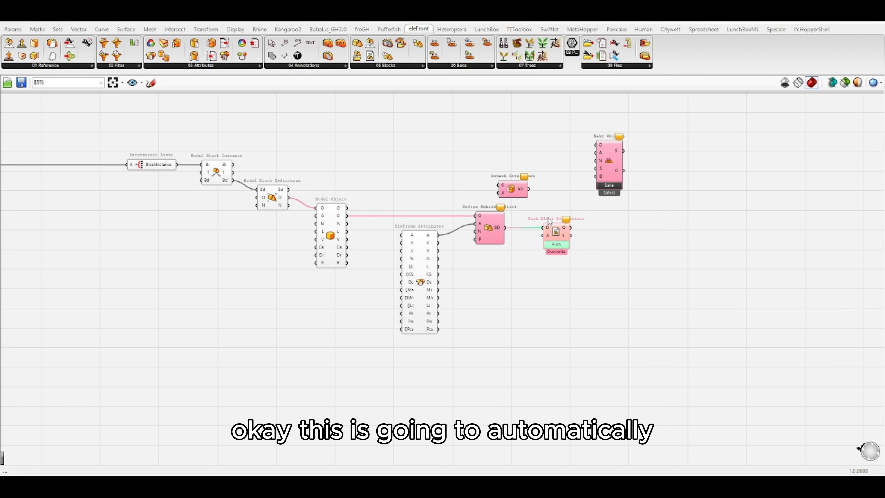
drag(527, 215, 598, 265)
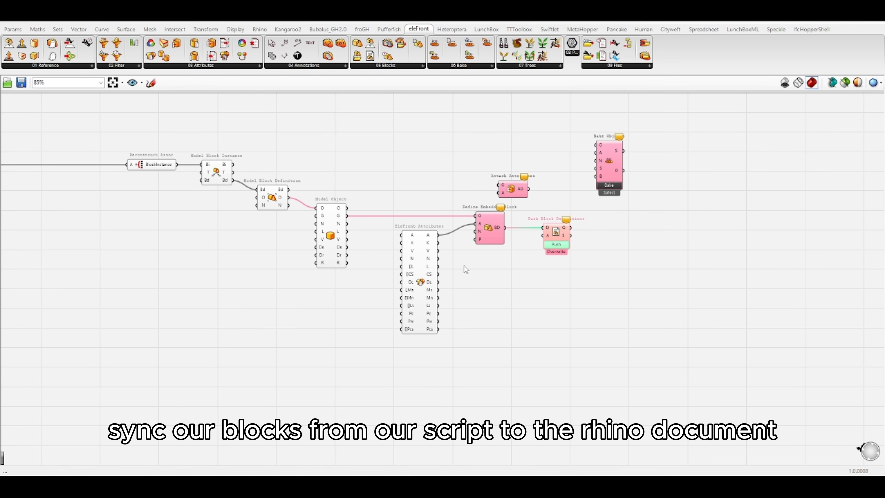
Connect the O output of Push Block Definitions to the G input of Attach Attributes and reposition Attach Attributes and the bake component.
right_drag(561, 211, 436, 232)
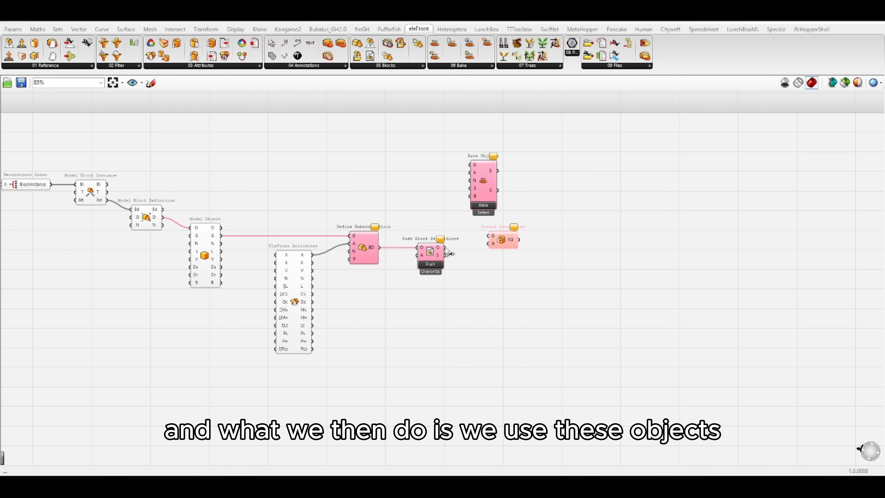
drag(445, 247, 484, 238)
drag(481, 188, 590, 197)
drag(503, 240, 508, 200)
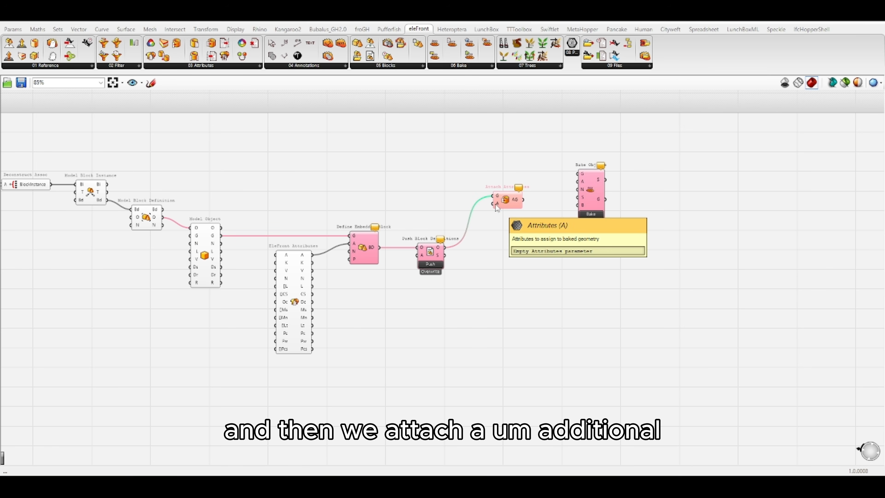
Duplicate EleFront Attributes, connect the copy's A output to the A input of Attach Attributes, and arrange both components below Push Block Definitions.
alt+drag(296, 291, 436, 156)
drag(452, 120, 494, 203)
drag(434, 165, 425, 347)
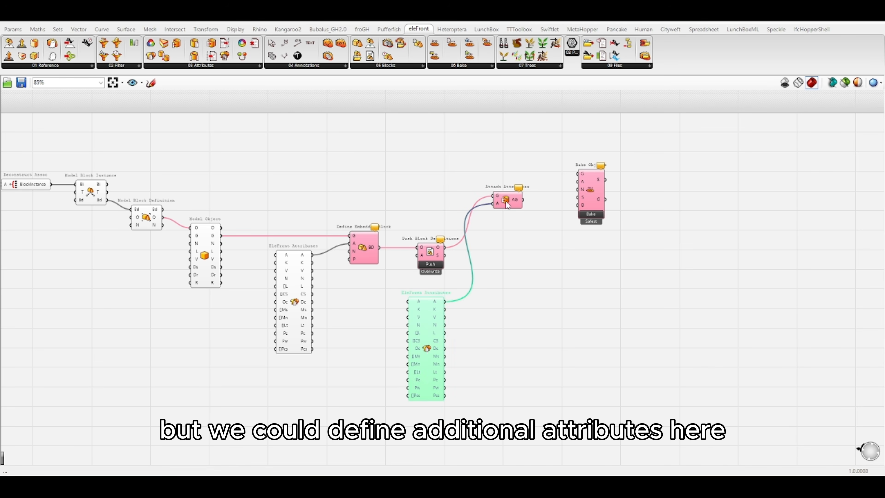
drag(506, 202, 512, 279)
right_drag(512, 280, 508, 230)
drag(421, 299, 420, 320)
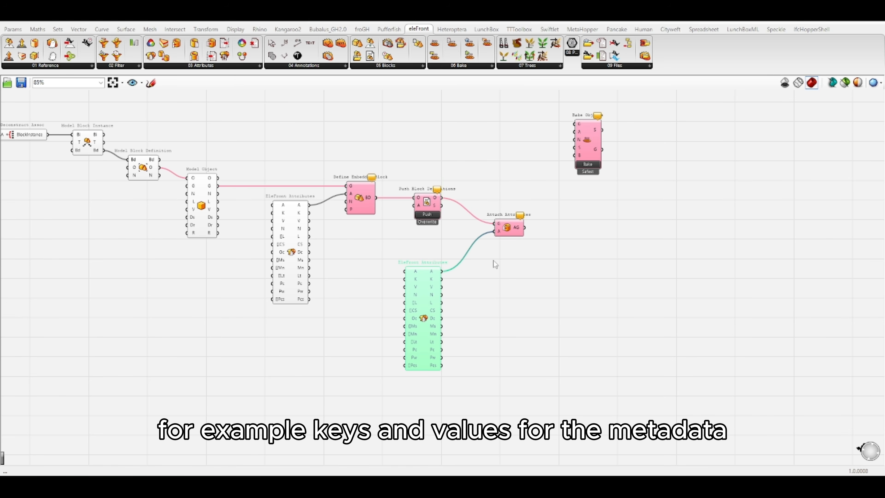
Connect the AG output of Attach Attributes to the G input of the bake component.
right_drag(564, 212, 514, 225)
drag(475, 241, 576, 242)
click(619, 270)
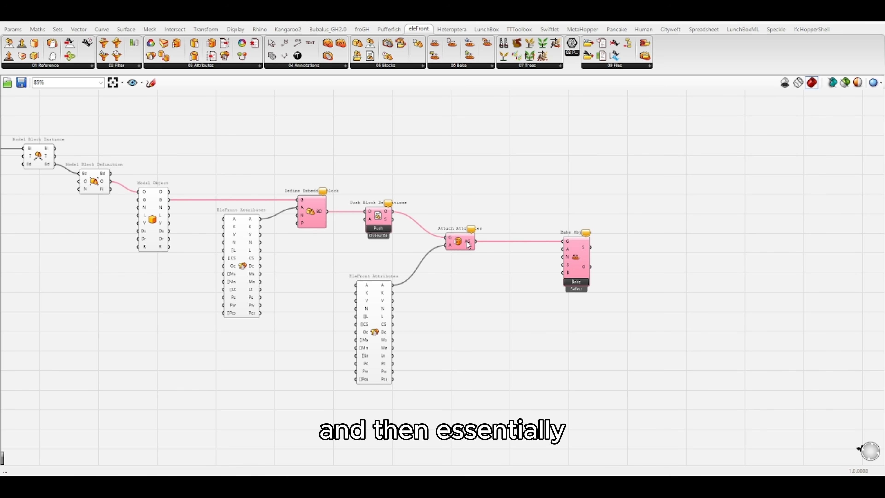
Insert a Detach Attributes component between Attach Attributes and the bake component, wiring its G and A outputs to the bake inputs.
double_click(507, 185)
text(deta)
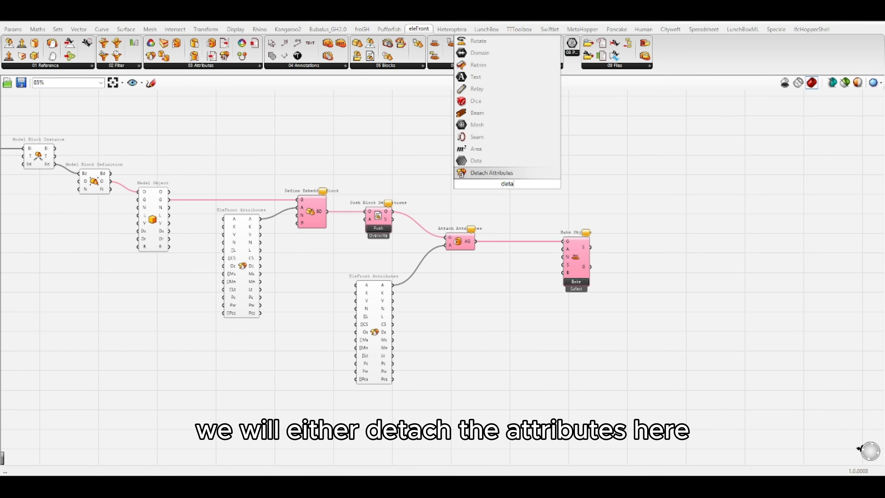
click(507, 174)
drag(504, 187, 532, 248)
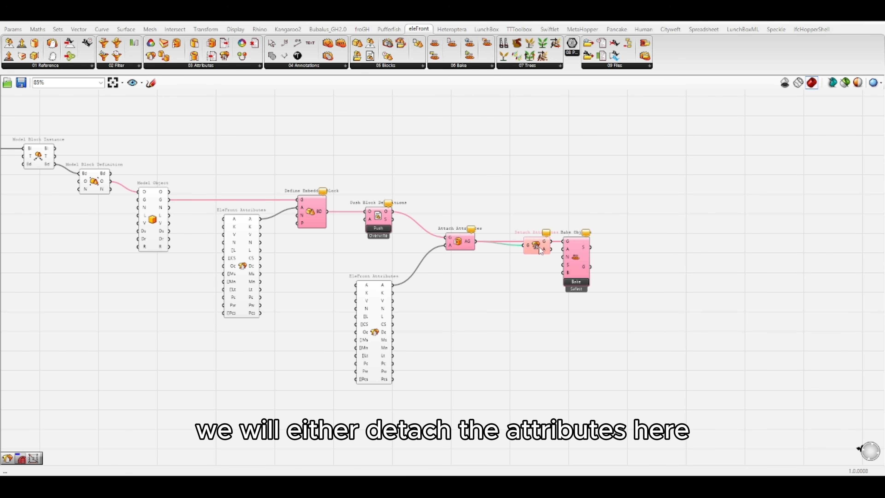
drag(611, 223, 524, 260)
drag(536, 248, 550, 246)
scroll(444, 167, down, 2)
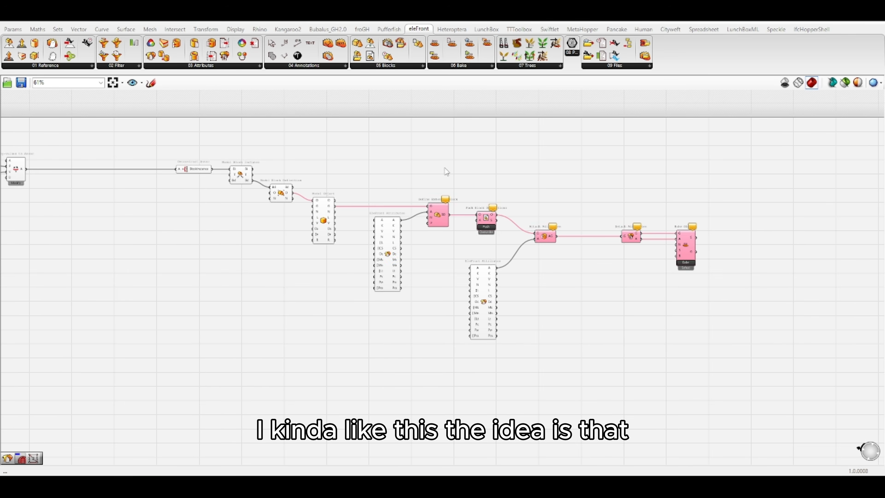
Highlight the whole component chain from the associative array deconstruction to the bake component.
drag(133, 118, 791, 379)
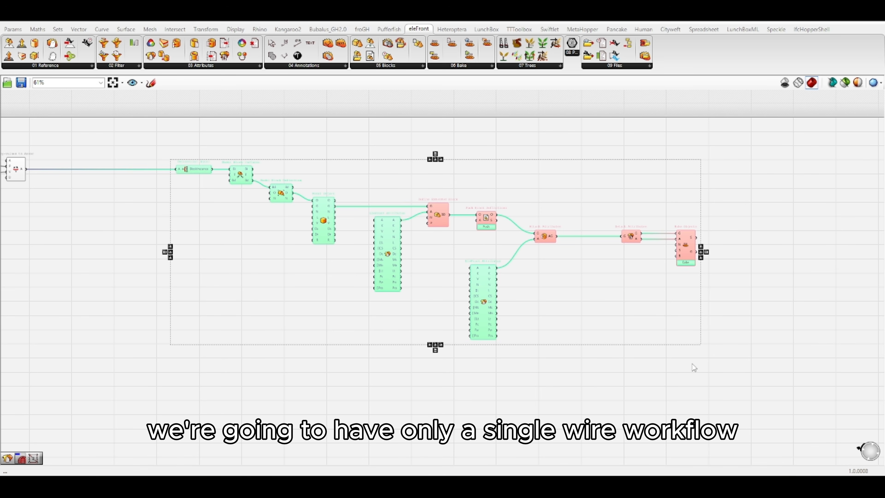
click(692, 368)
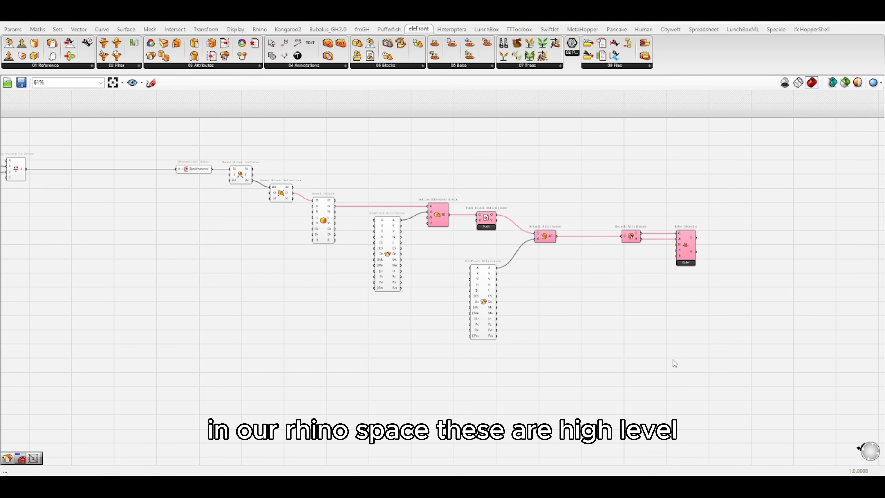
right_drag(186, 272, 275, 253)
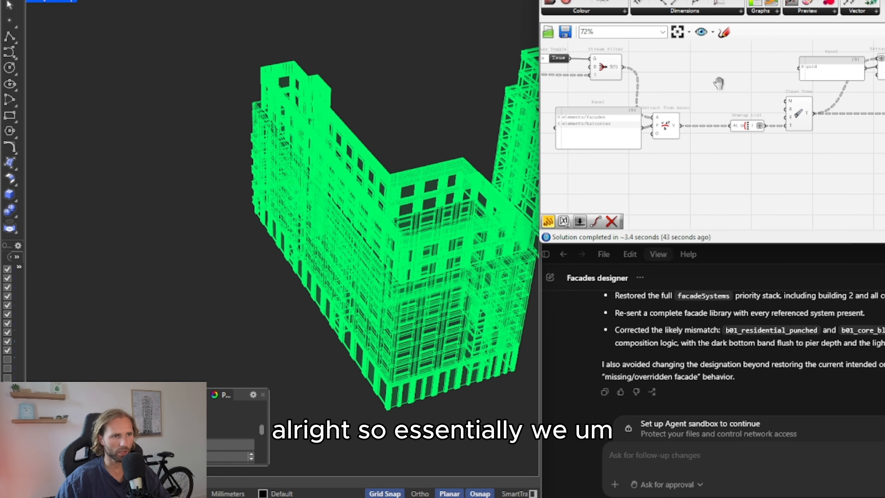
Preview the block instances through Extract From Assoc, Unwrap List and Model Block Instance, and the single blocks through Model Block Definition.
right_drag(715, 93, 764, 108)
click(847, 131)
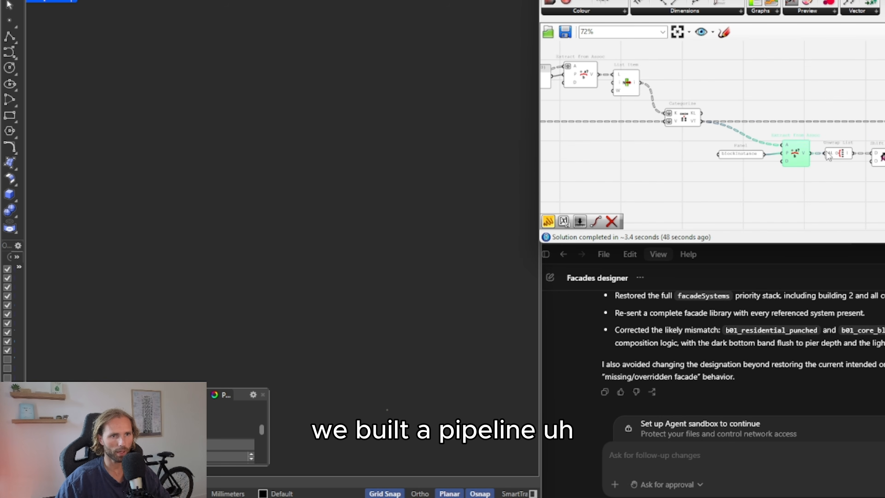
click(828, 153)
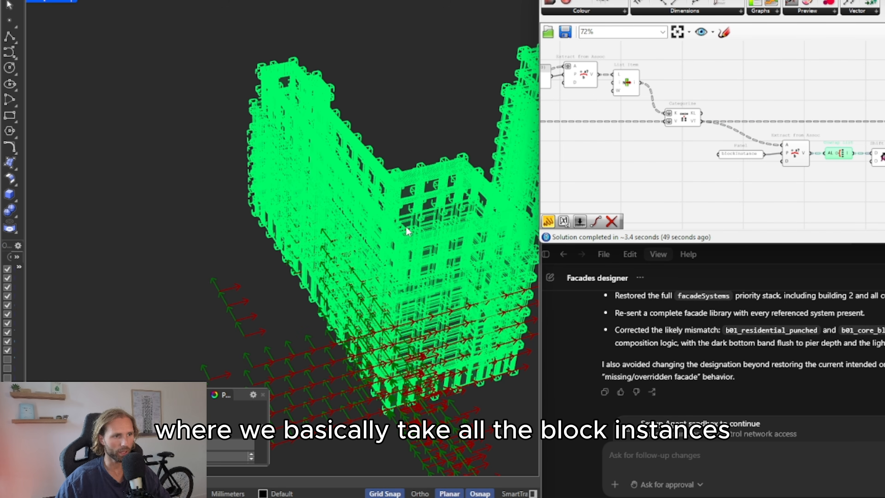
click(783, 149)
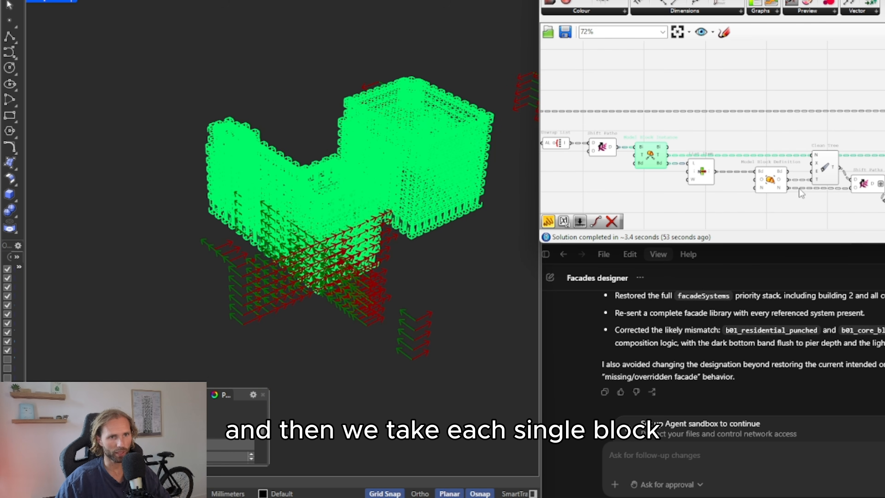
click(774, 181)
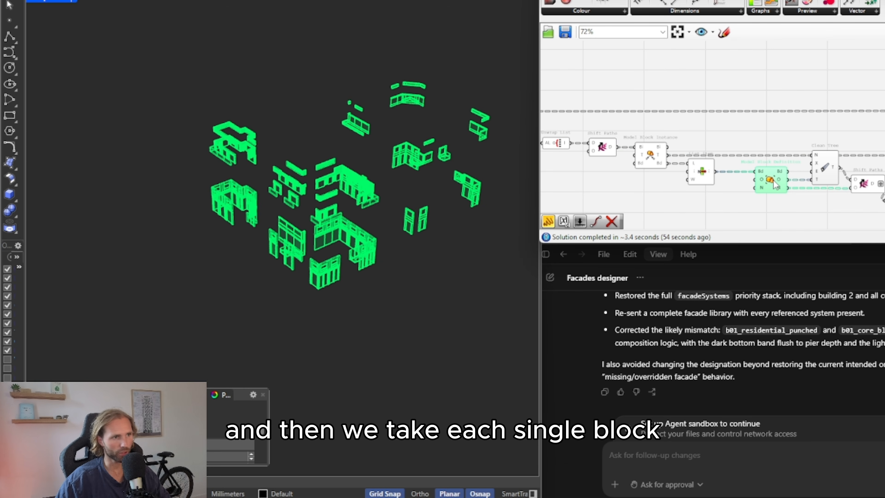
right_drag(427, 166, 420, 198)
Examine the layer, colour and material source inputs of the EleFront Attributes component.
right_drag(884, 144, 745, 117)
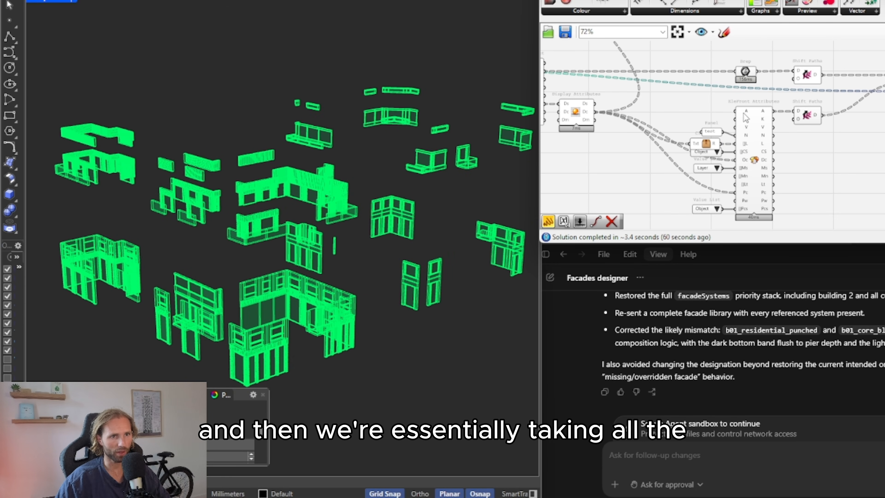
right_drag(864, 105, 846, 122)
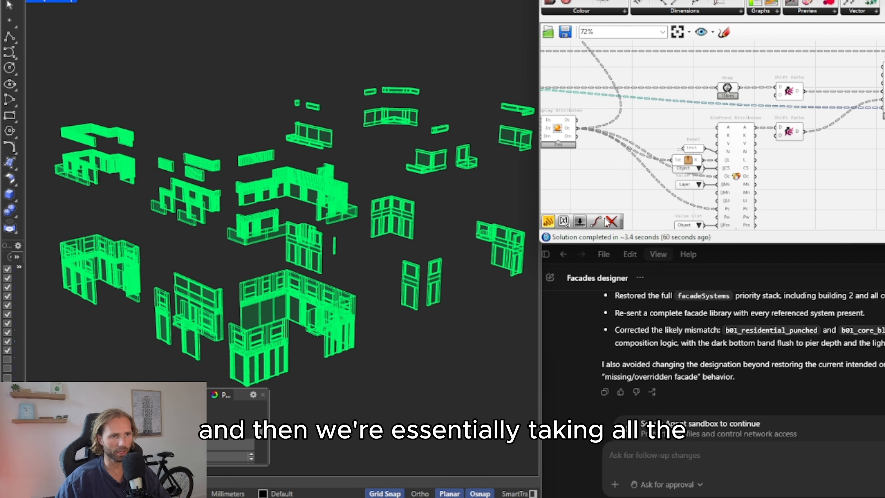
right_drag(686, 210, 707, 172)
scroll(732, 148, up, 2)
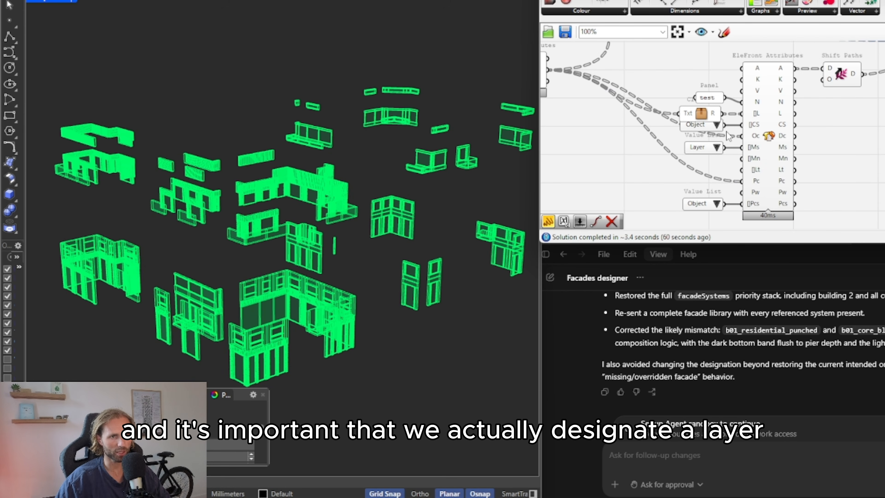
right_drag(719, 121, 791, 123)
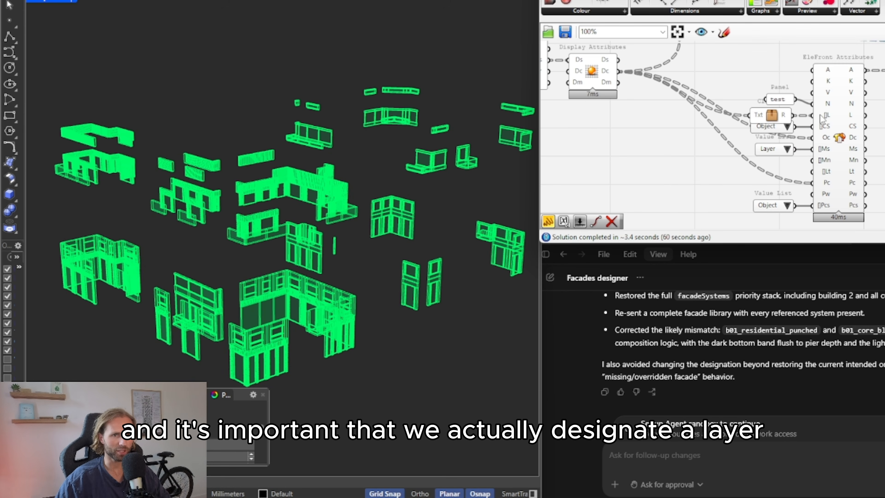
mouse_move(821, 119)
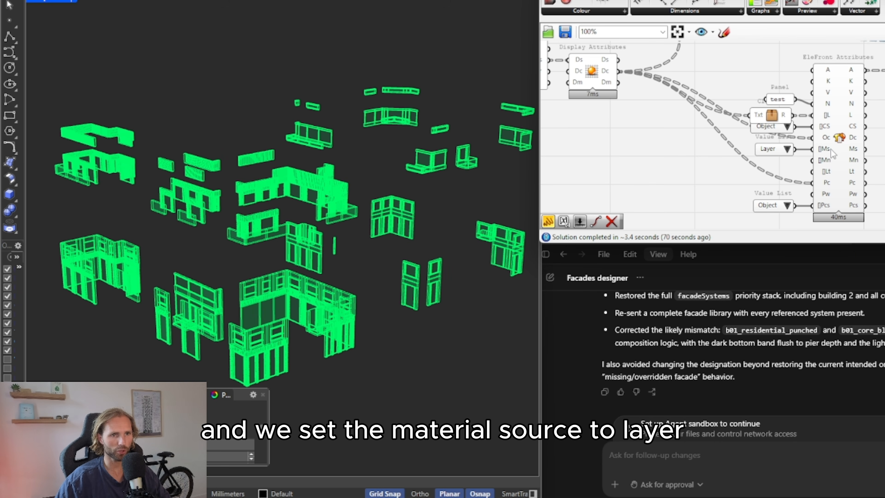
Examine the Create/Modify Layers and material creation part of the definition.
right_drag(882, 166, 812, 145)
scroll(812, 145, down, 5)
right_drag(767, 70, 802, 167)
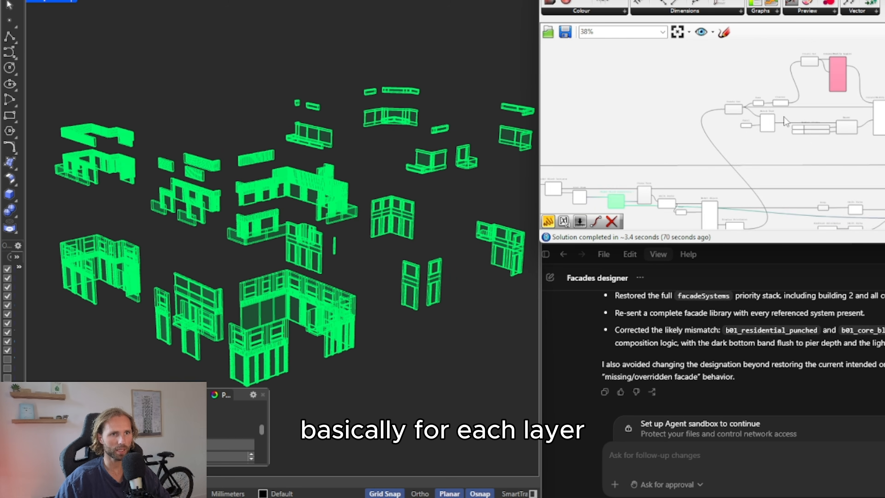
scroll(787, 116, up, 3)
right_drag(829, 91, 743, 147)
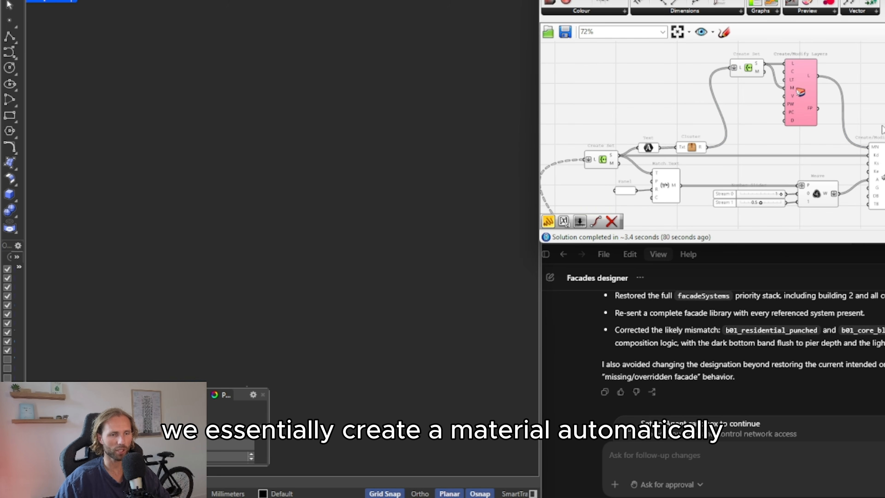
right_drag(861, 156, 843, 147)
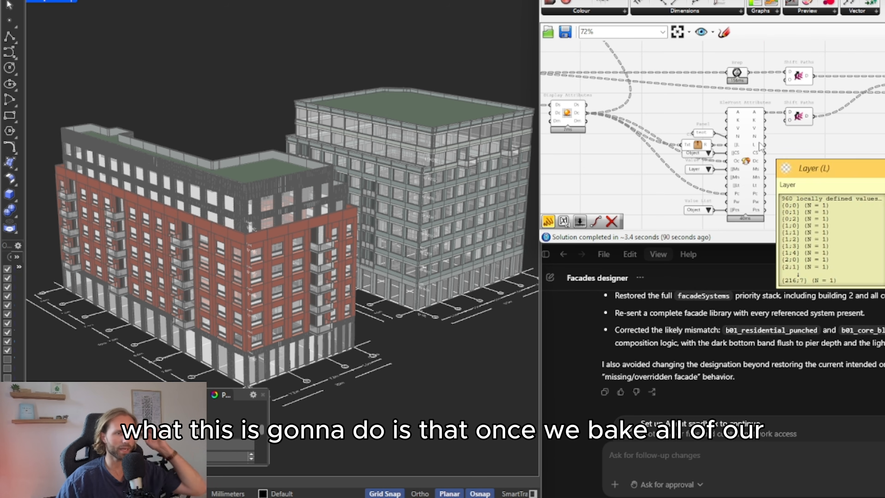
Preview the Model Object geometry and trace it from Model Block Instance through Model Block Definition and Display Attributes to Define Embedded Block.
right_drag(761, 123, 842, 113)
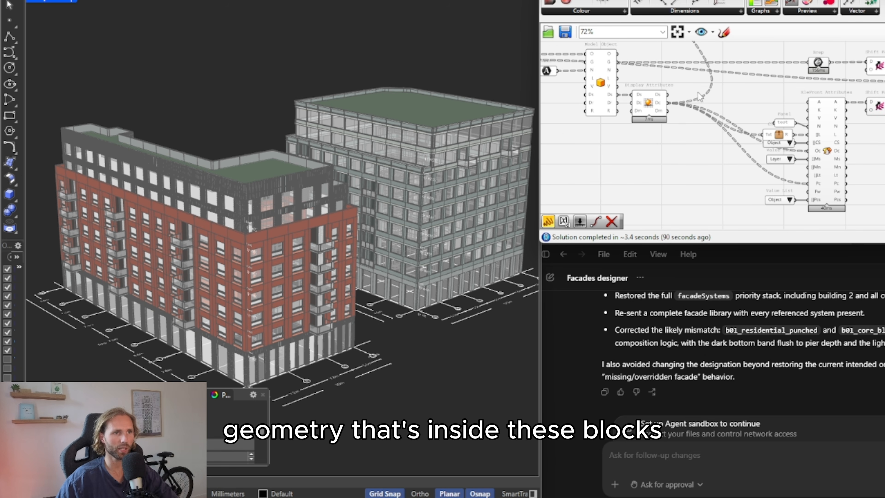
click(603, 78)
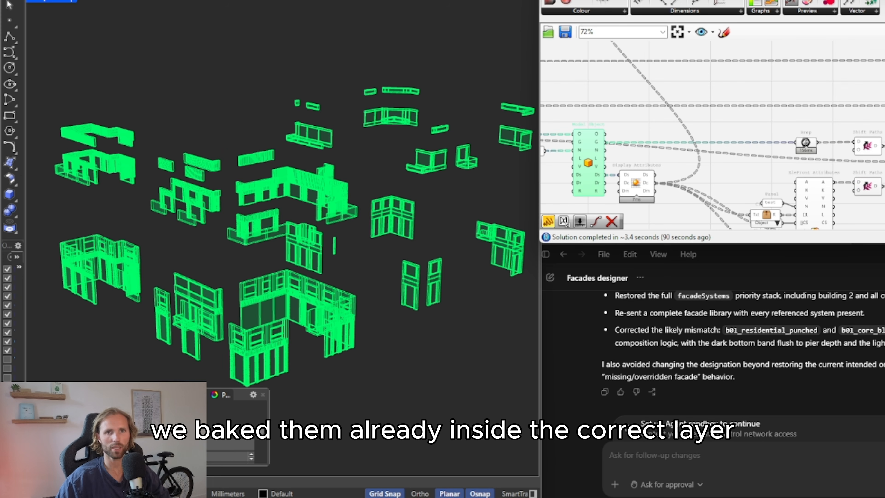
right_drag(884, 172, 884, 133)
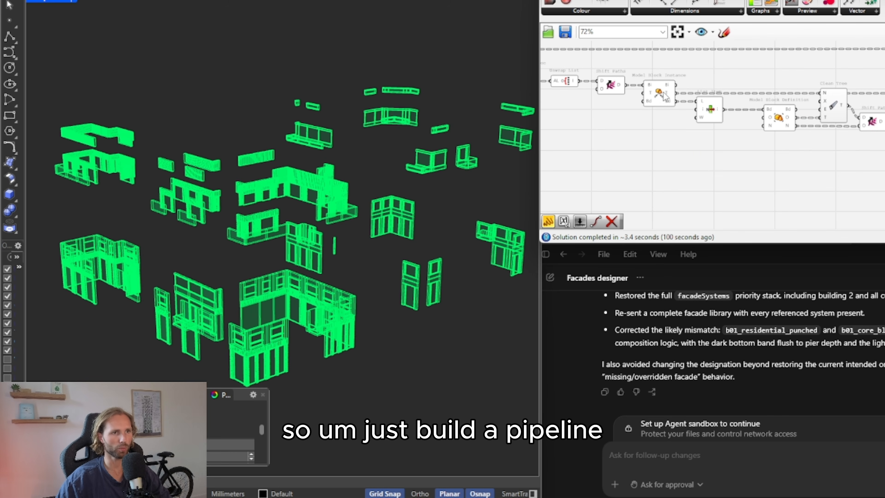
click(665, 97)
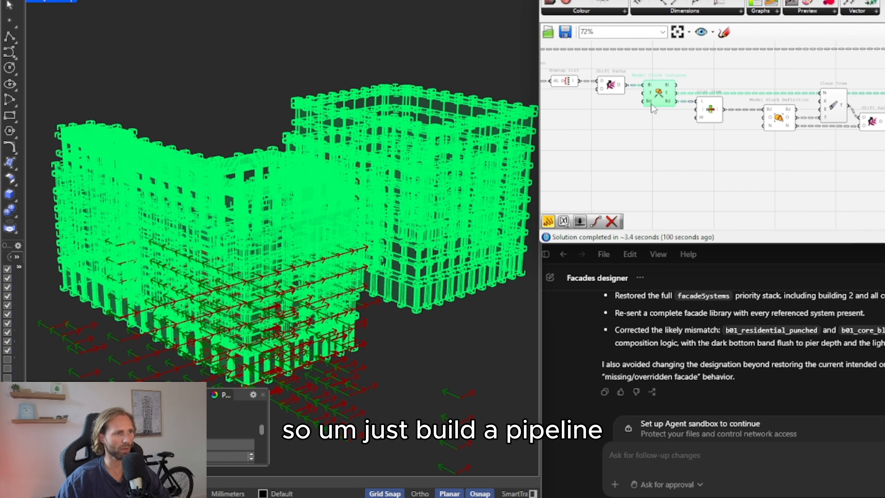
click(776, 116)
right_drag(884, 143, 606, 108)
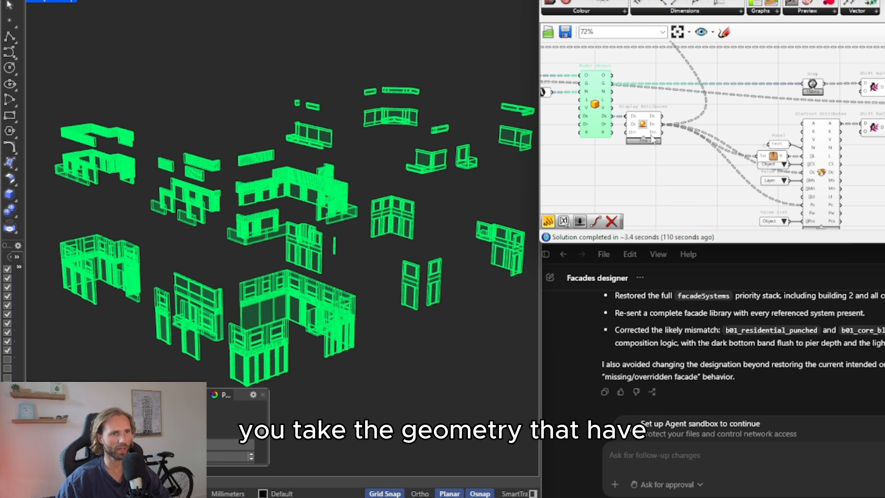
click(625, 141)
click(598, 116)
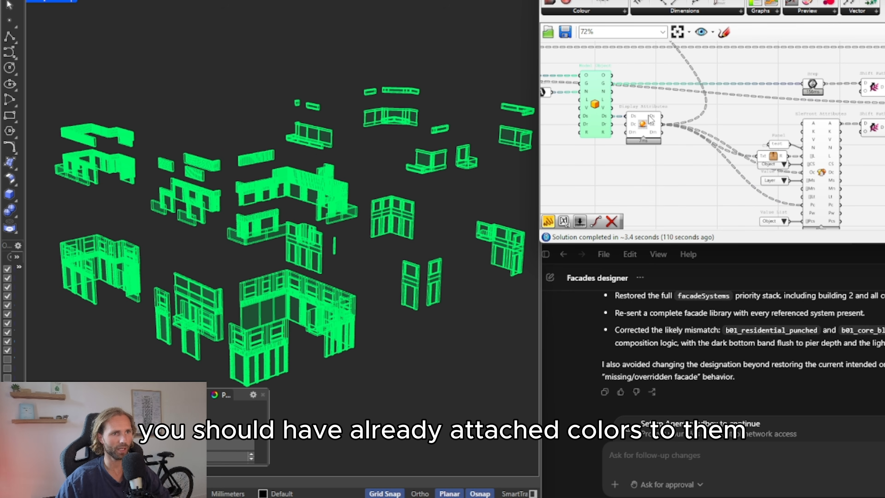
right_drag(884, 115, 774, 133)
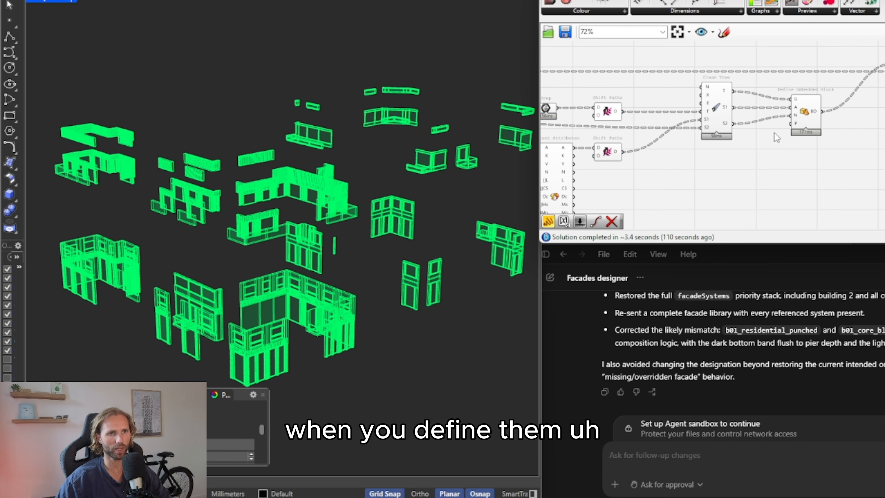
Preview Define Embedded Block and Transform, and trace the transformation input back to Model Block Instance.
click(816, 111)
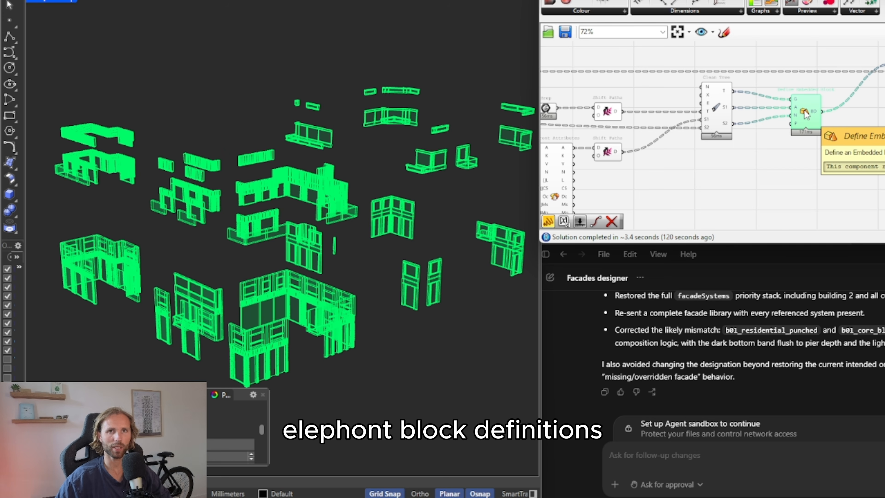
right_drag(805, 114, 601, 174)
click(707, 128)
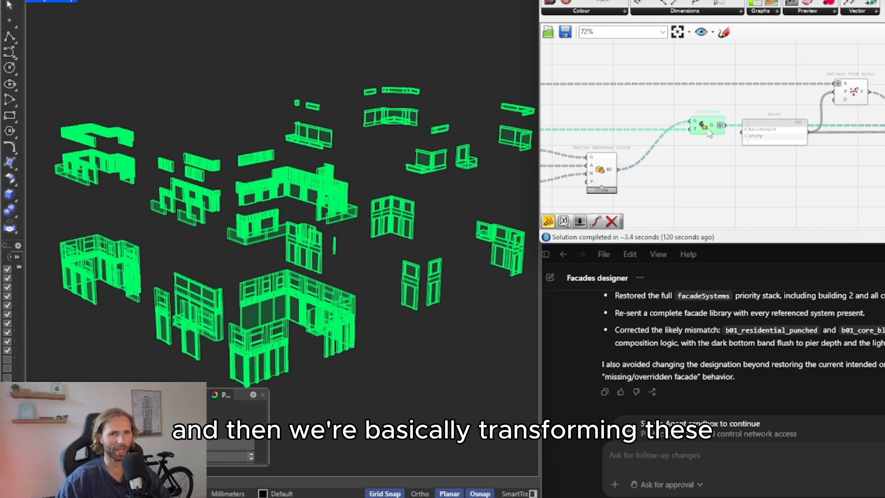
right_drag(680, 151, 781, 128)
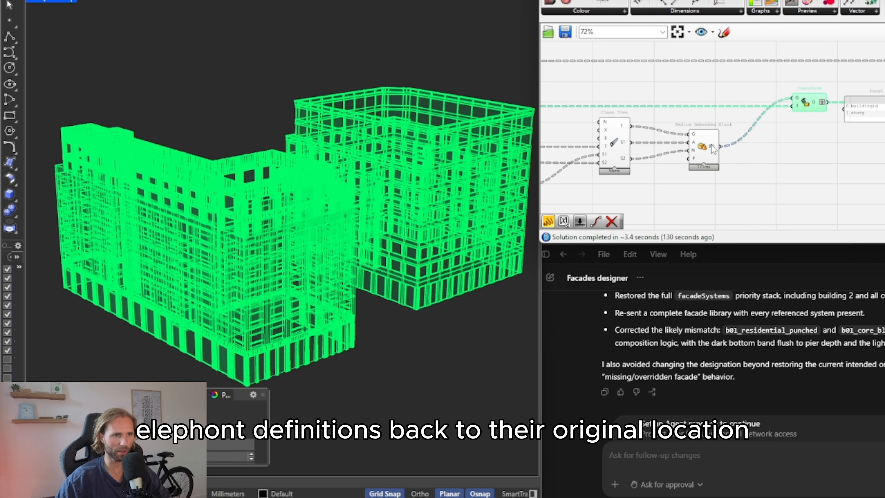
right_drag(660, 119, 664, 93)
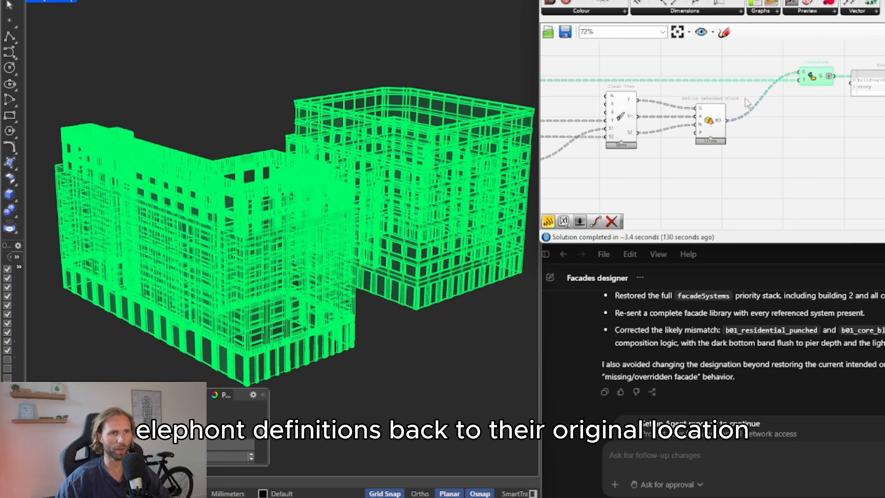
right_drag(725, 71, 833, 73)
right_drag(571, 82, 657, 79)
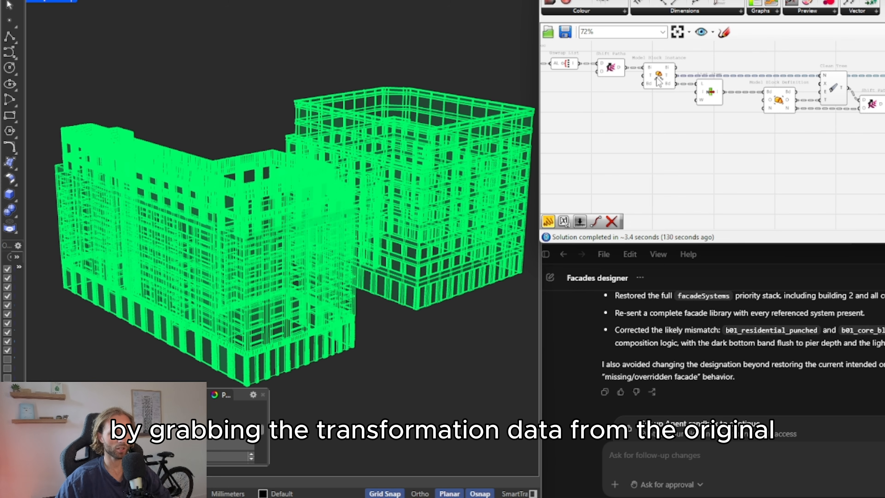
Select Model Block Instance and trace its transformation data downstream to the EleFront Attributes component.
click(658, 75)
right_drag(878, 86, 548, 122)
right_drag(800, 95, 770, 101)
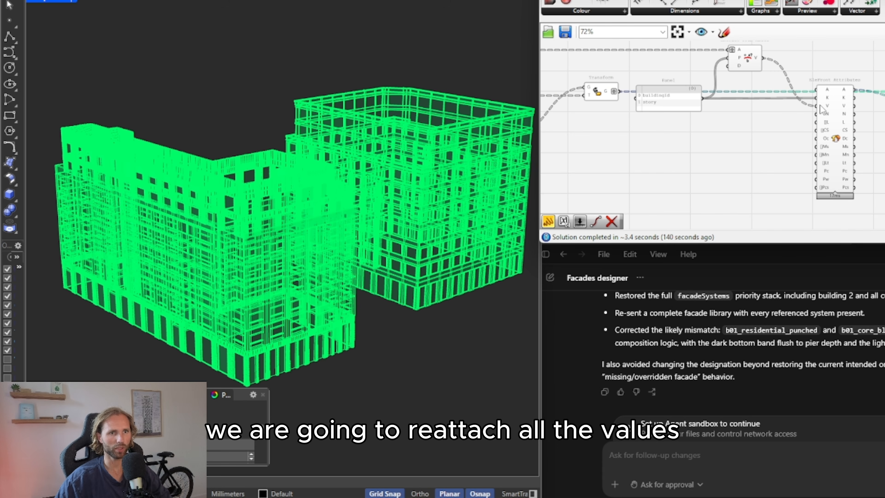
Inspect the extracted building and story values feeding EleFront Attributes in a temporary enlarged panel, and delete that panel.
right_drag(866, 66, 743, 84)
double_click(711, 61)
drag(638, 75, 680, 58)
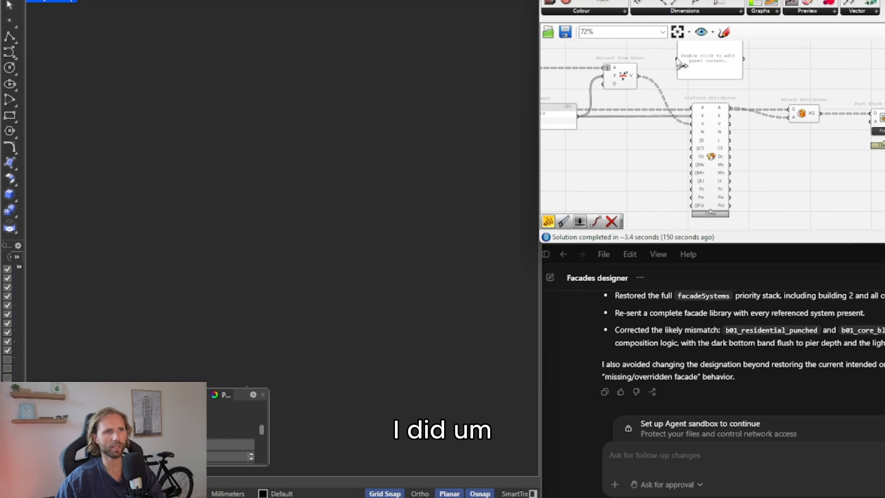
drag(642, 81, 718, 68)
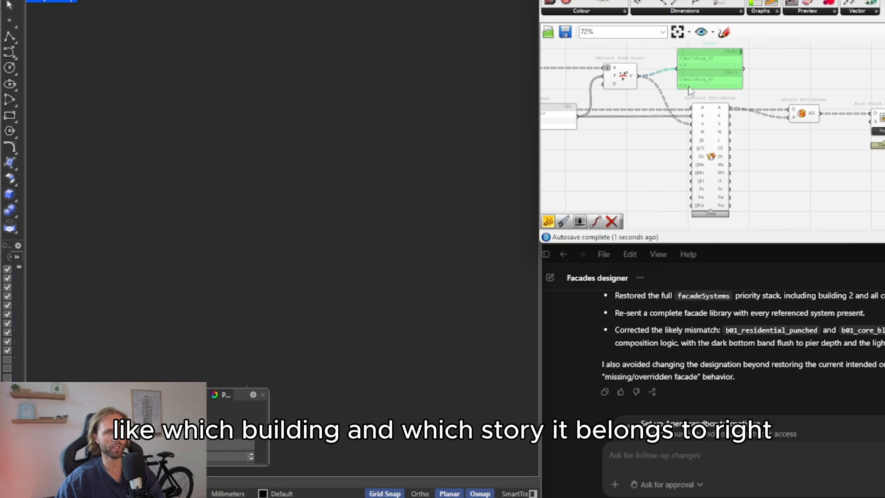
drag(718, 90, 711, 272)
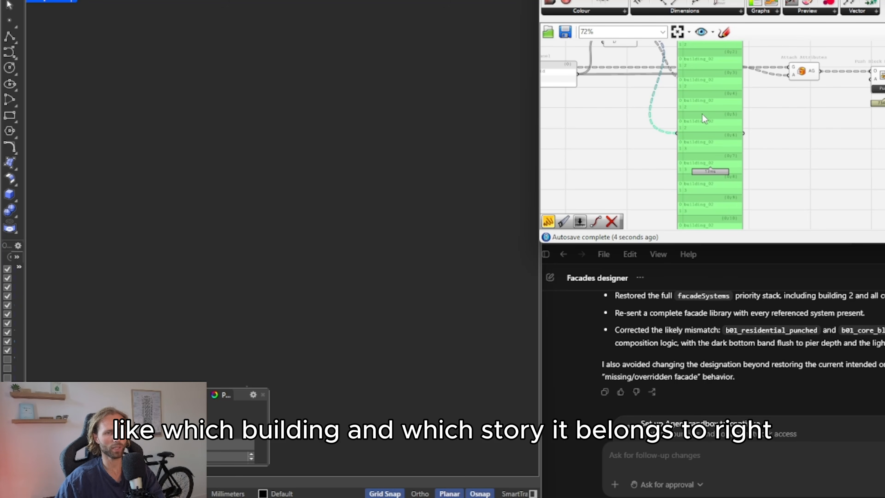
drag(703, 115, 733, 102)
right_drag(733, 102, 750, 157)
key(Delete)
Follow the attributes to Push Block Definitions, and view the resulting blocks in Rendered display mode.
click(737, 159)
right_drag(814, 150, 738, 151)
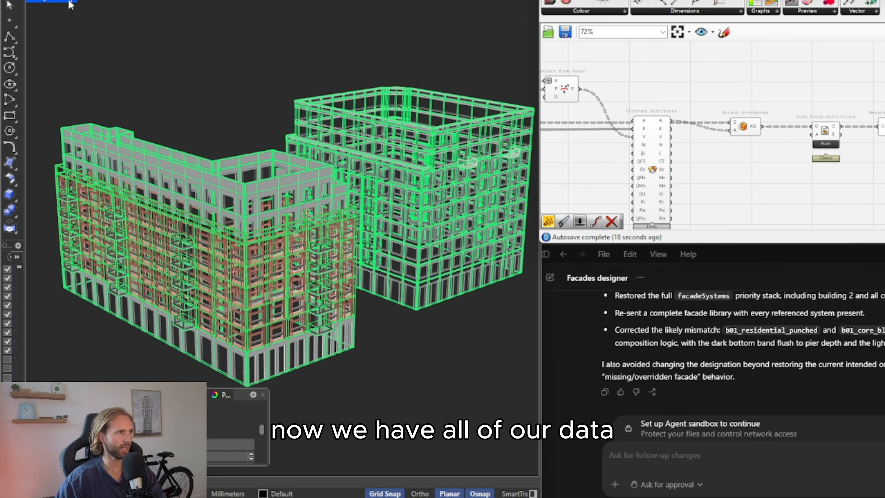
click(72, 2)
click(60, 65)
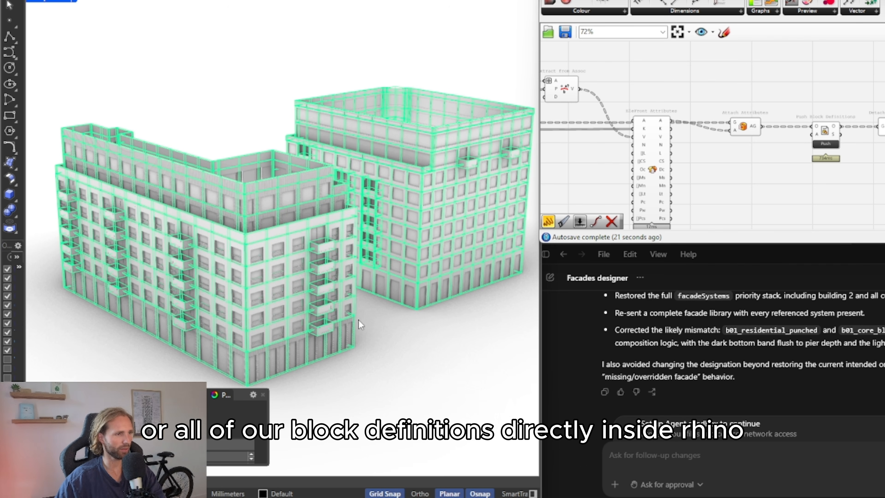
click(703, 110)
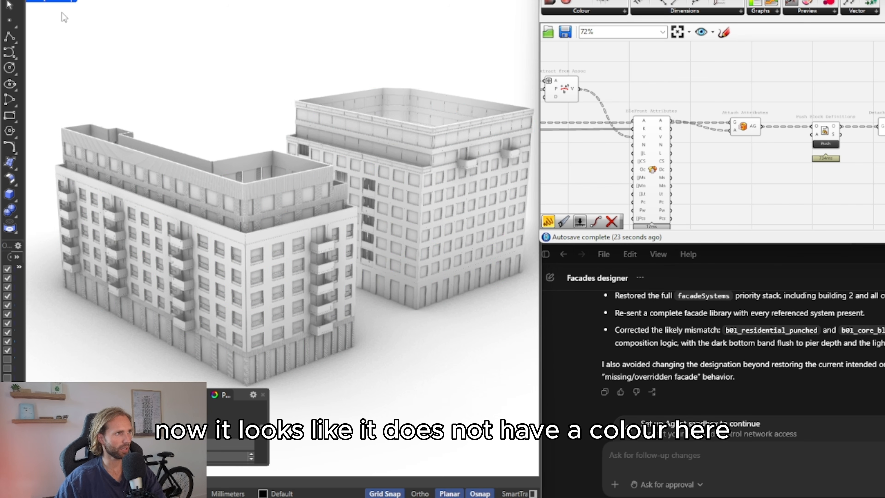
Switch the Rhino viewport to Shaded display and inspect the brick building's coloured facade and balconies.
click(79, 2)
click(46, 49)
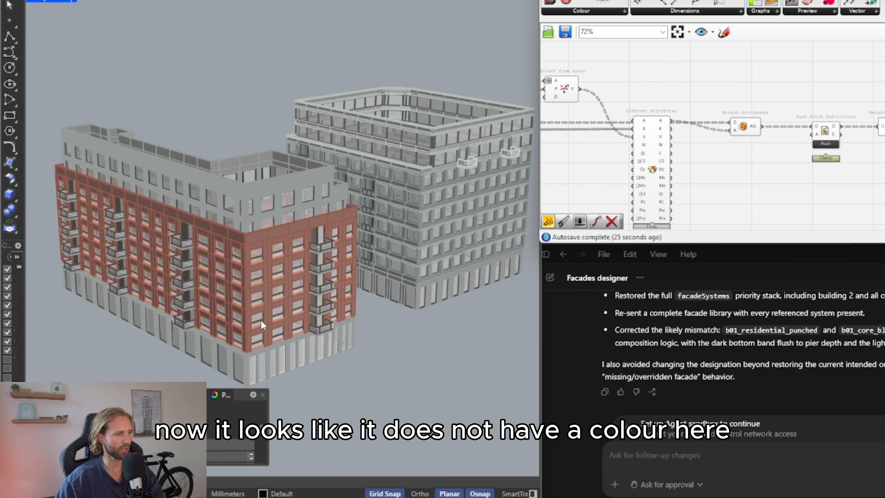
scroll(245, 312, up, 5)
right_drag(244, 313, 396, 349)
scroll(396, 350, down, 2)
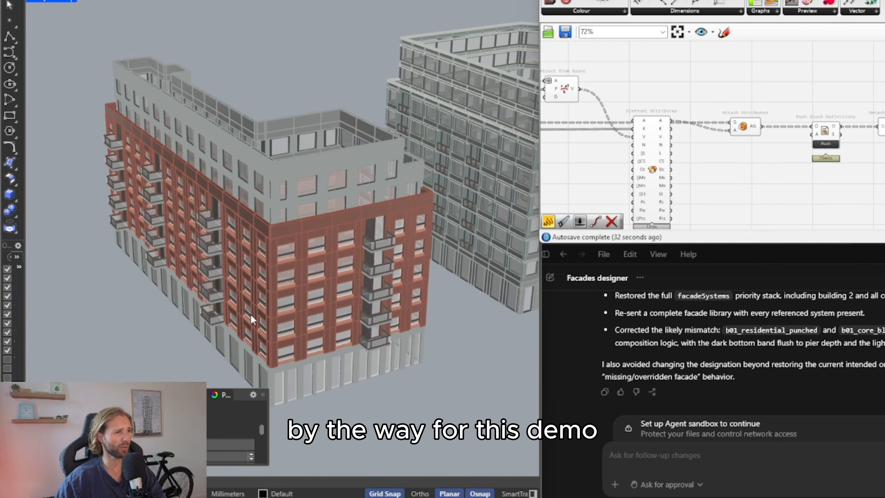
scroll(154, 297, up, 2)
right_drag(154, 297, 138, 249)
right_drag(161, 127, 290, 225)
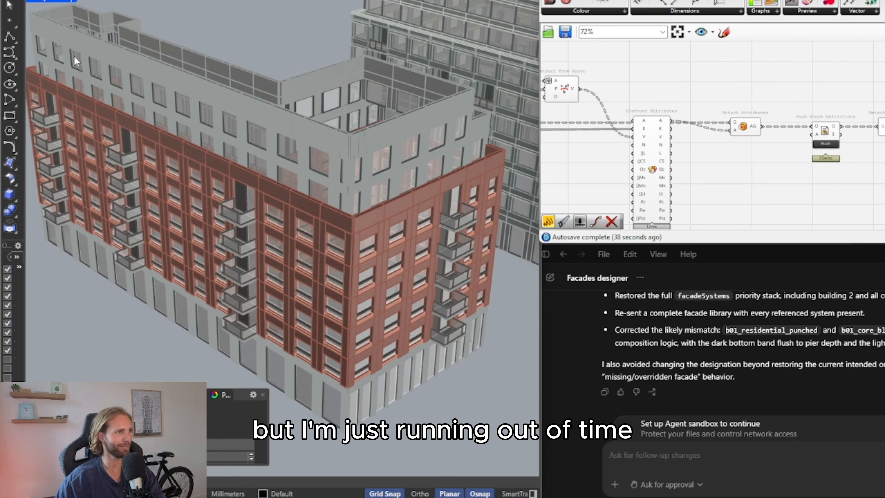
Set the viewport back to Rendered display and examine the building's corner at facade height.
click(76, 2)
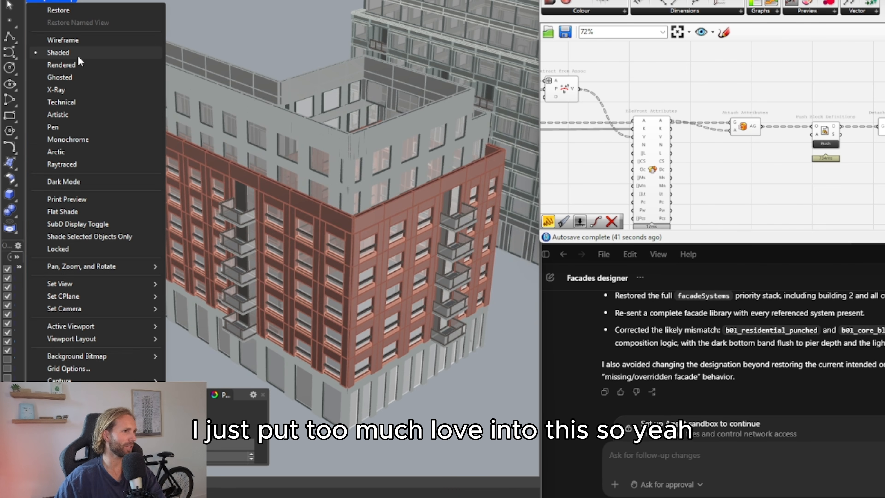
click(79, 66)
right_drag(228, 192, 186, 172)
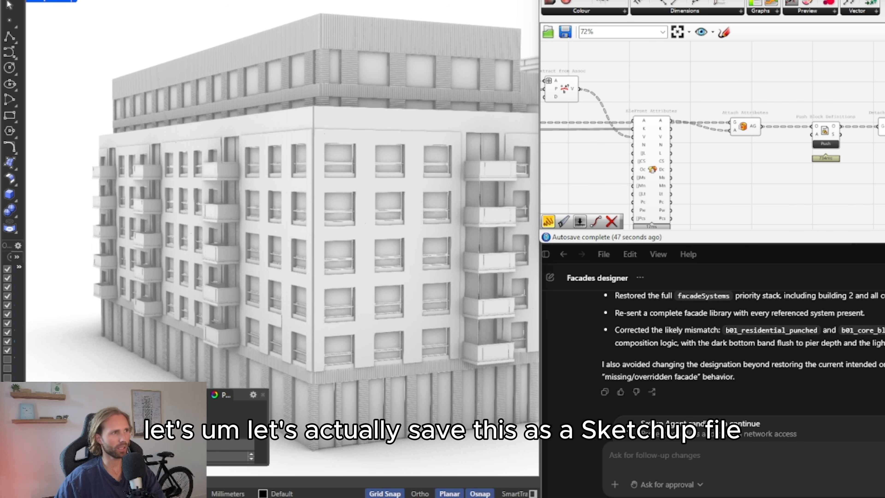
Save the model as a SketchUp file, and view both buildings from near street level in SketchUp.
click(10, 1)
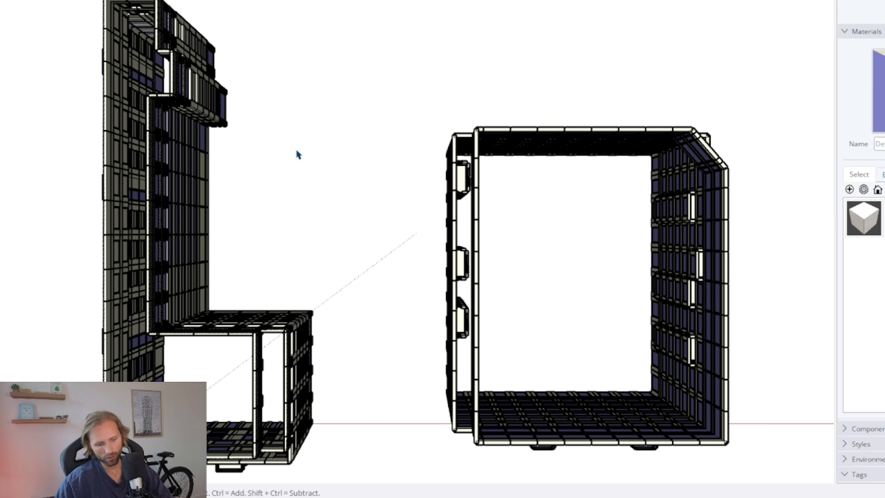
middle_drag(296, 152, 364, 2)
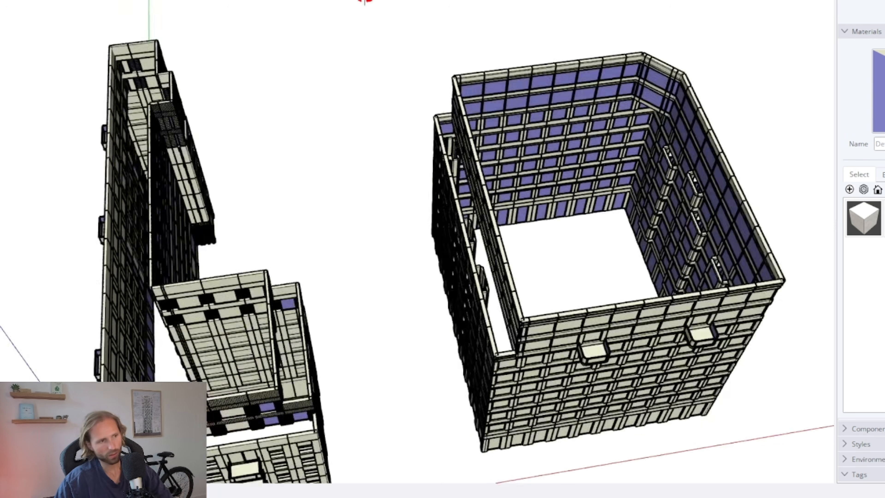
mouse_move(436, 216)
middle_down()
mouse_move(475, 133)
mouse_move(516, 2)
mouse_move(489, 134)
mouse_move(505, 105)
middle_up()
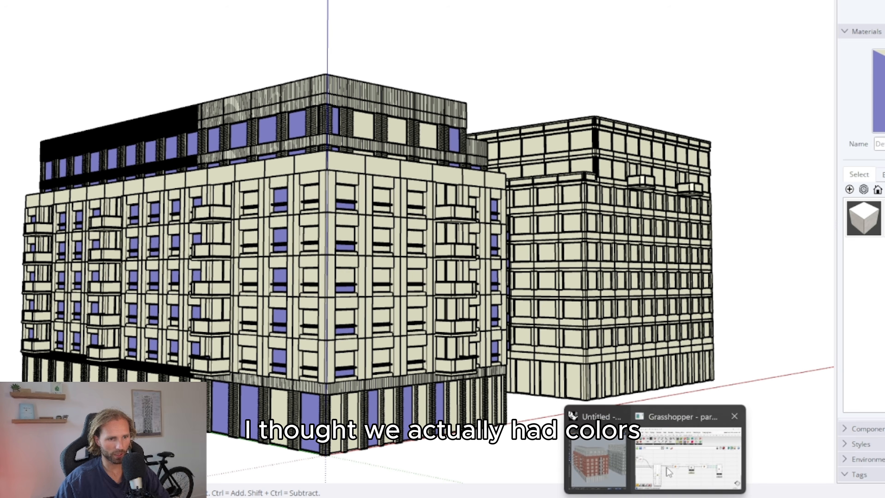
Return to Rhino and Grasshopper and check the Create/Modify Layers component that feeds the material creation.
click(688, 460)
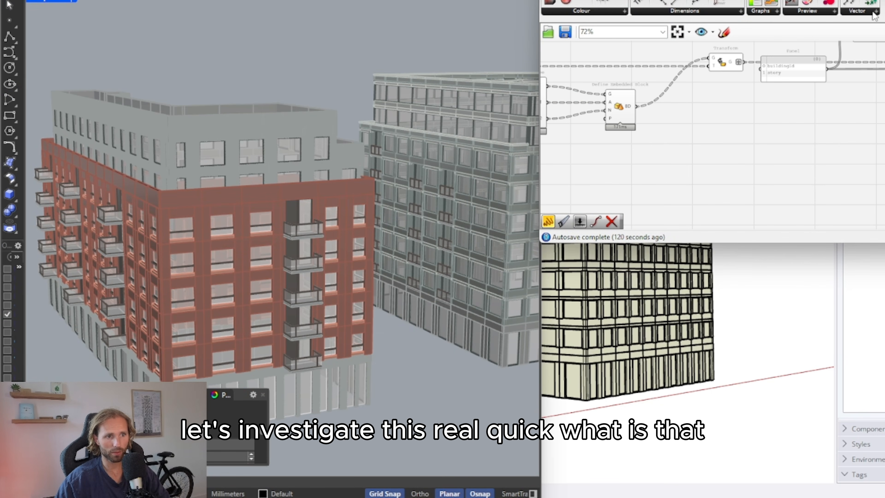
scroll(672, 143, down, 3)
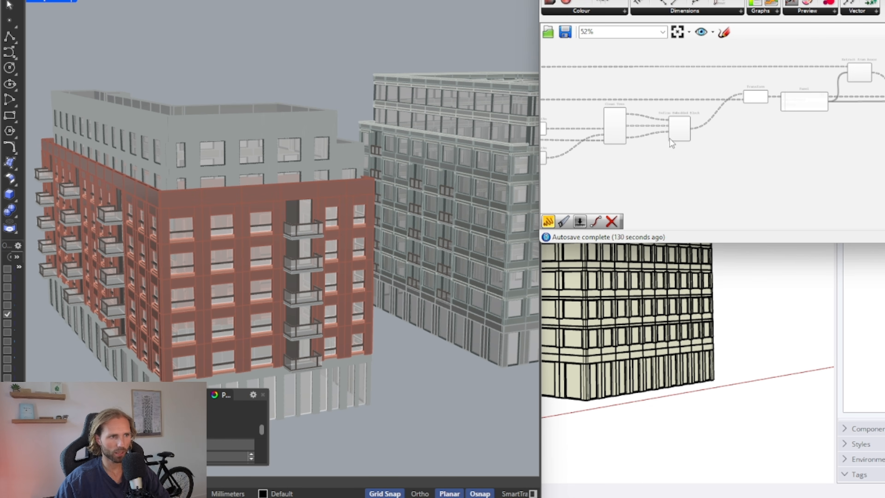
click(670, 139)
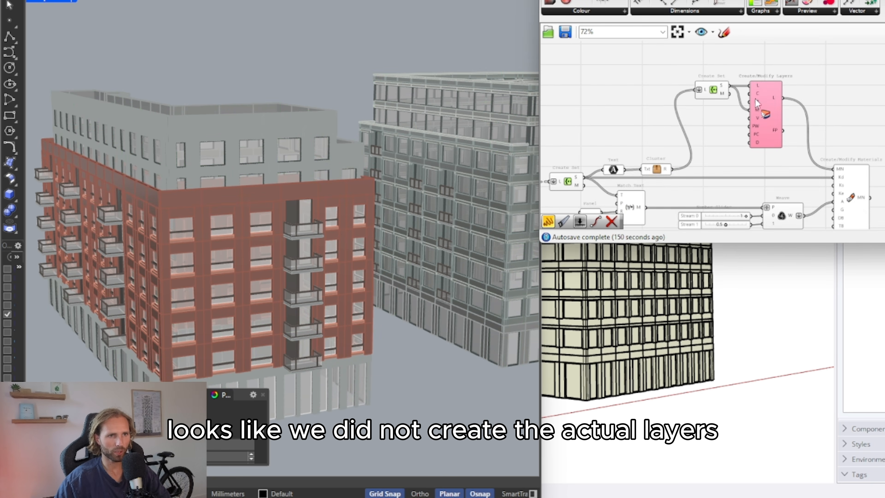
scroll(755, 87, up, 2)
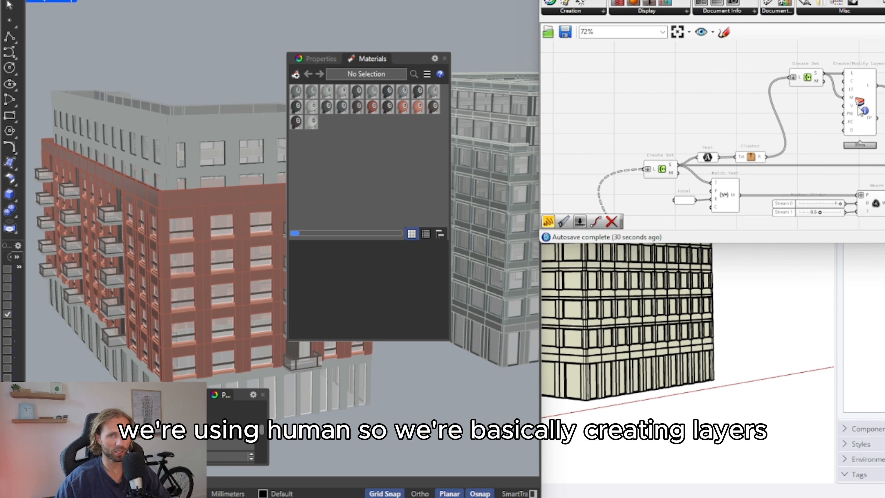
Inspect the model's colour values in a temporary panel wired to the Text parameter, and delete that panel.
double_click(701, 111)
text(//)
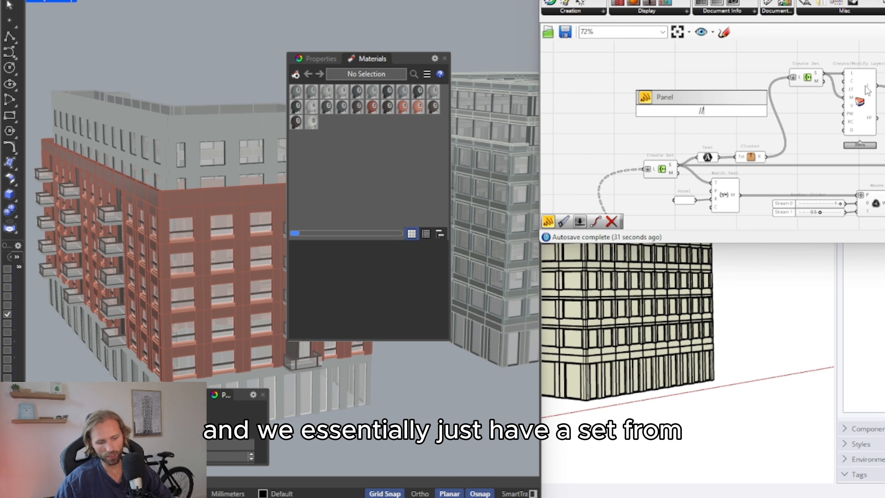
key(Return)
drag(718, 157, 686, 107)
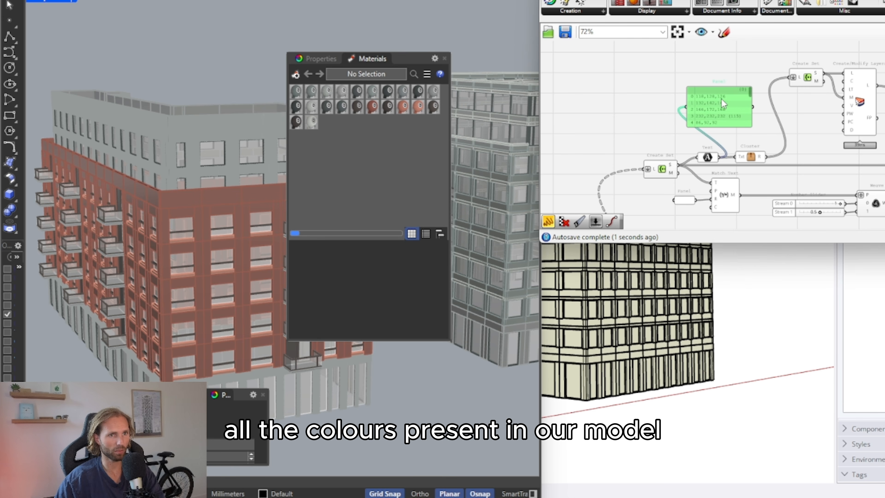
right_drag(792, 102, 710, 81)
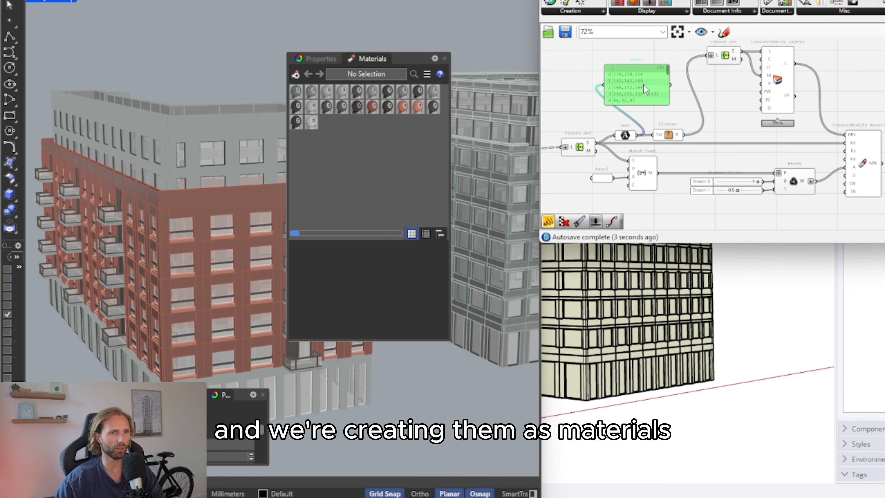
key(Delete)
Move the Materials window away from the building and switch the Rhino viewport to Rendered display.
drag(425, 56, 449, 273)
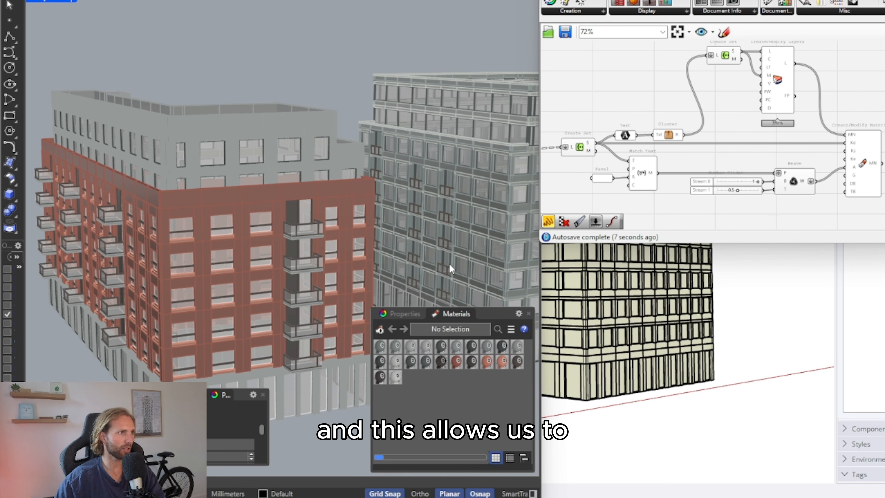
click(51, 1)
click(69, 64)
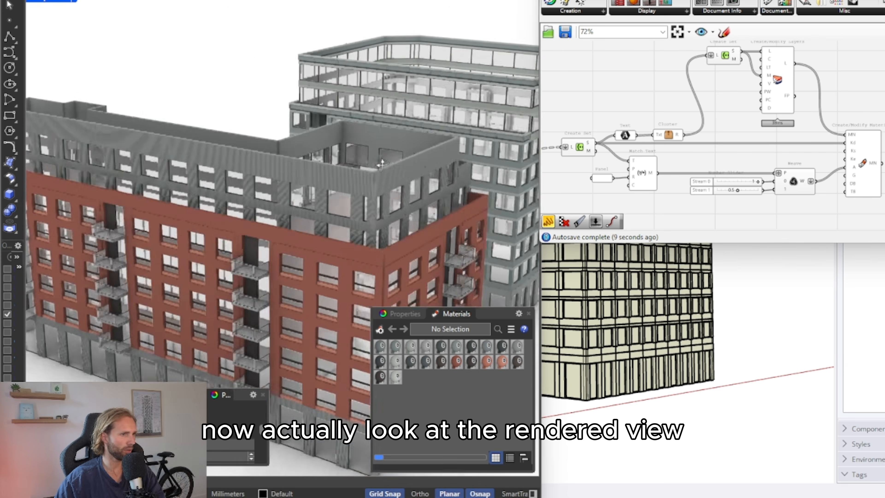
Examine the rendered brick facade, balconies and glazing with their materials from several angles.
right_drag(382, 165, 496, 253)
scroll(420, 134, down, 4)
scroll(194, 226, up, 7)
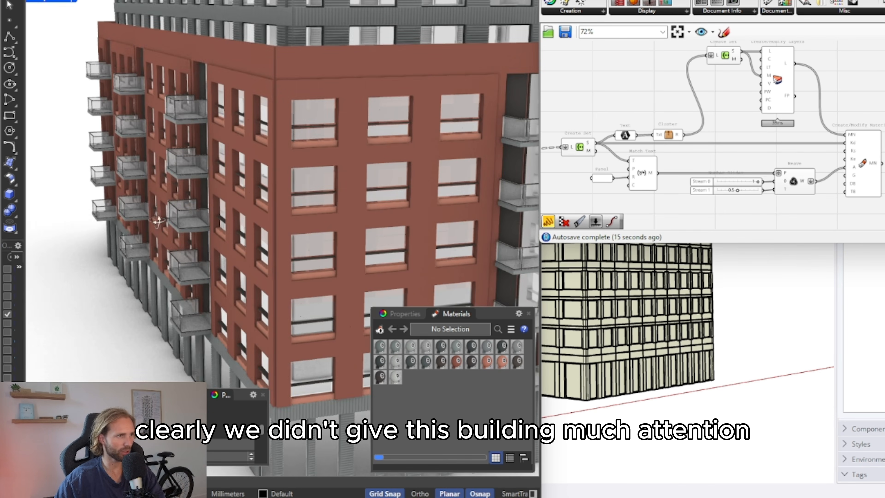
mouse_move(158, 221)
right_down()
mouse_move(210, 204)
mouse_move(265, 230)
mouse_move(410, 230)
mouse_move(176, 226)
mouse_move(168, 243)
mouse_move(182, 236)
mouse_move(172, 211)
right_up()
scroll(176, 226, down, 4)
scroll(31, 161, up, 2)
right_drag(32, 165, 83, 159)
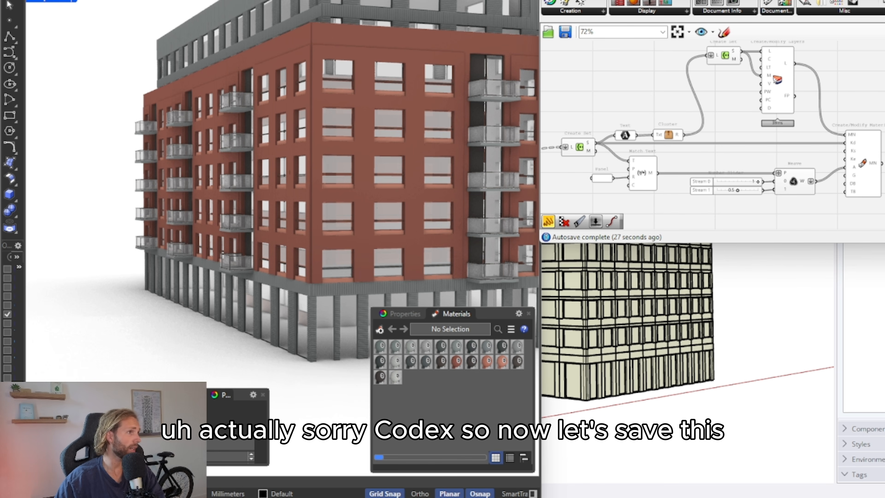
Save the model with its materials as a SketchUp file, and frame both buildings in a SketchUp perspective view.
click(9, 1)
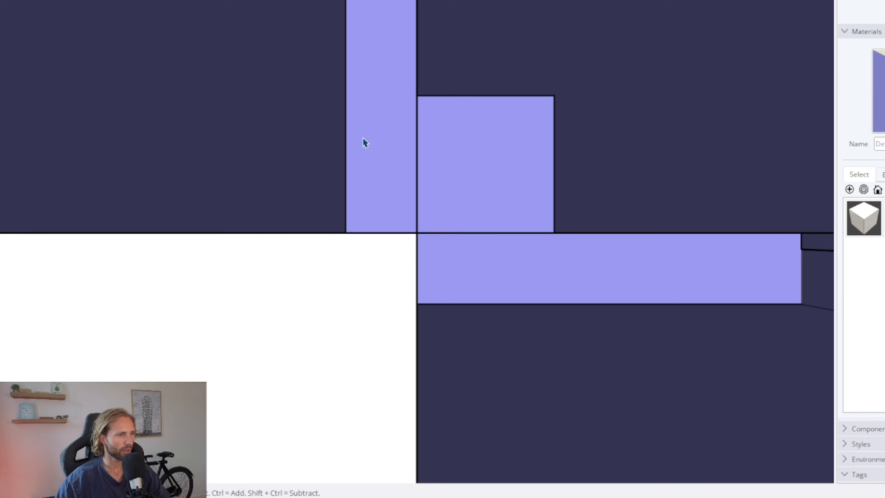
key(shift+z)
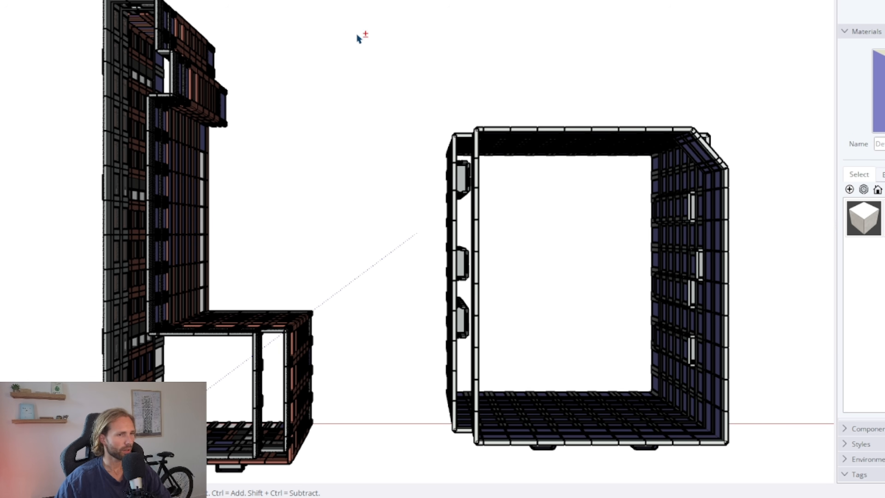
middle_drag(425, 108, 808, 128)
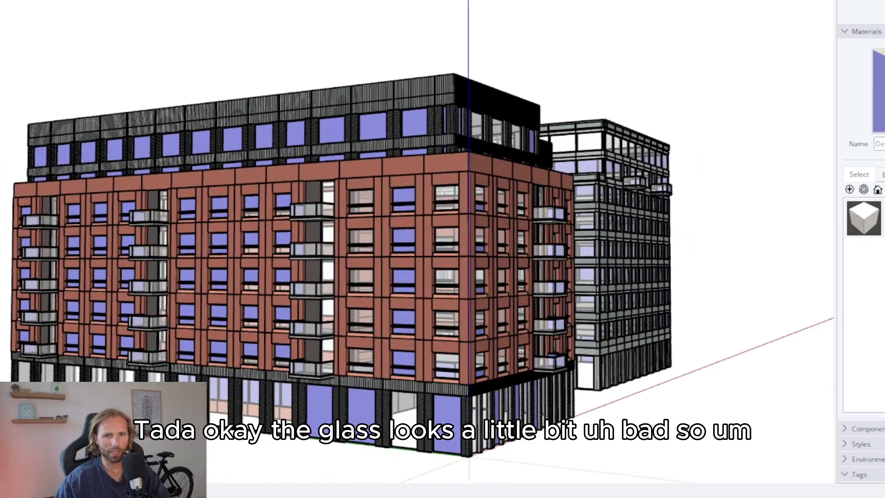
Select the whole SketchUp model, sample the transparent glass material and paint it onto the purple window faces.
key(ctrl+a)
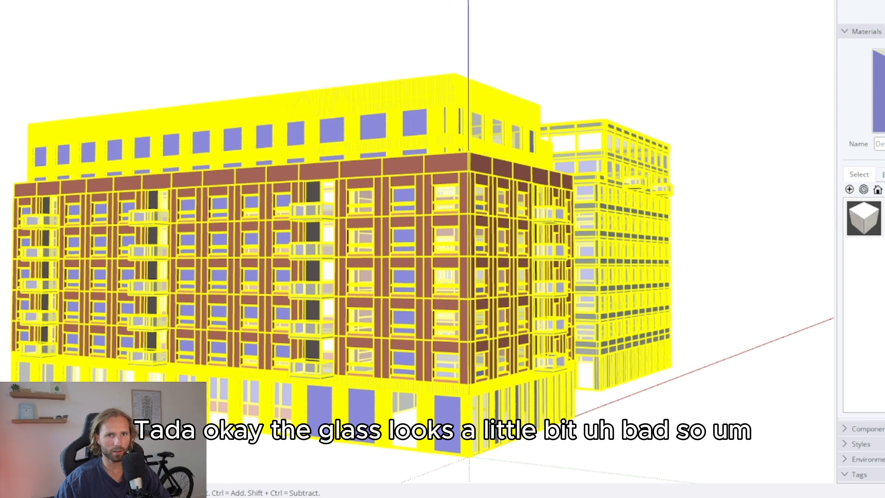
alt+click(329, 328)
click(336, 425)
key(space)
click(656, 453)
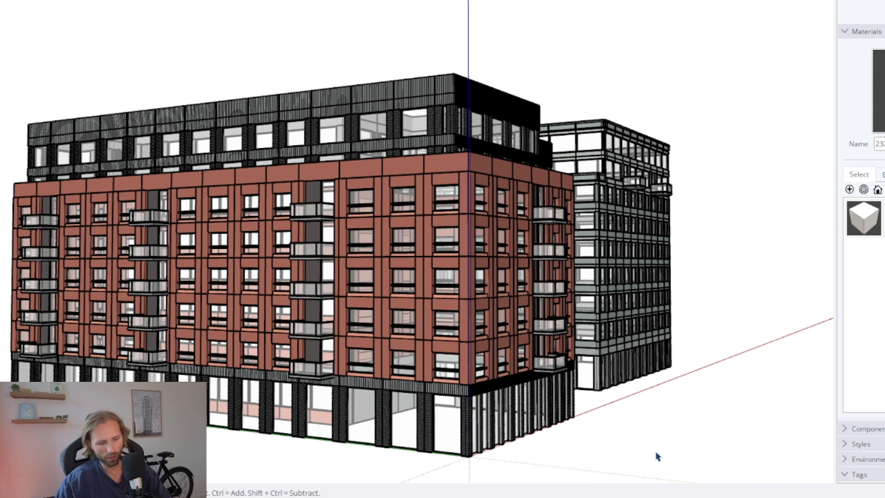
Turn off the Profiles edge style so the model shows only thin edges.
click(50, 0)
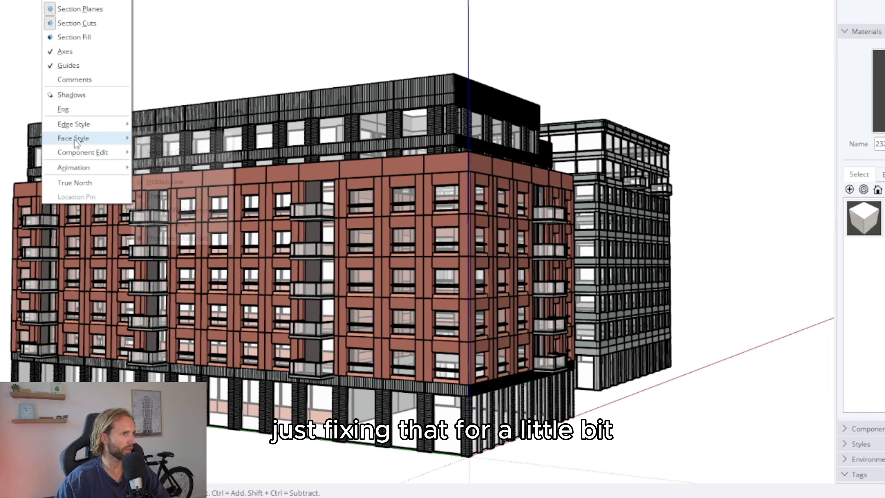
mouse_move(79, 131)
click(158, 154)
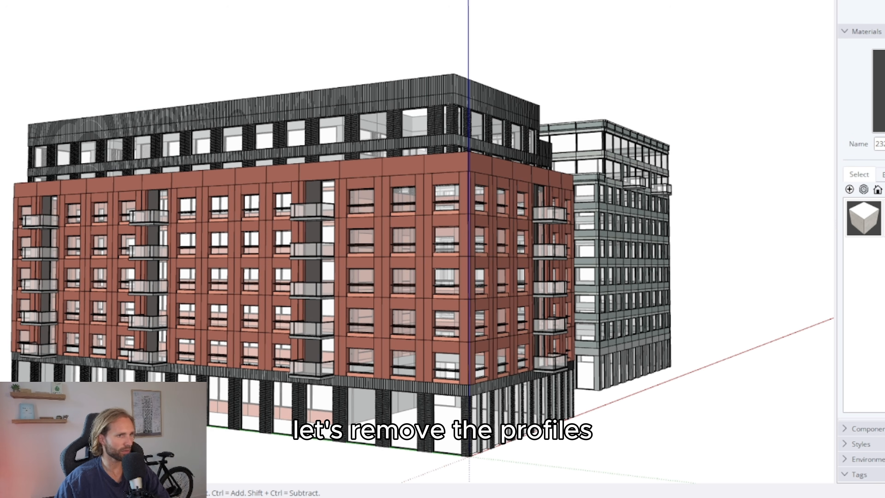
Inspect the building's roof level, windows and balcony components up close in SketchUp.
middle_drag(476, 251, 430, 275)
scroll(240, 217, up, 6)
scroll(426, 274, down, 8)
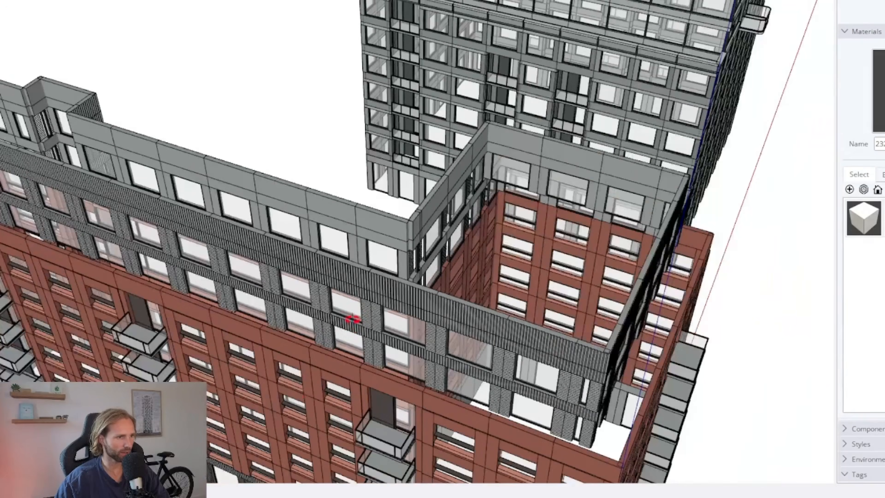
scroll(278, 419, up, 4)
middle_drag(202, 453, 180, 288)
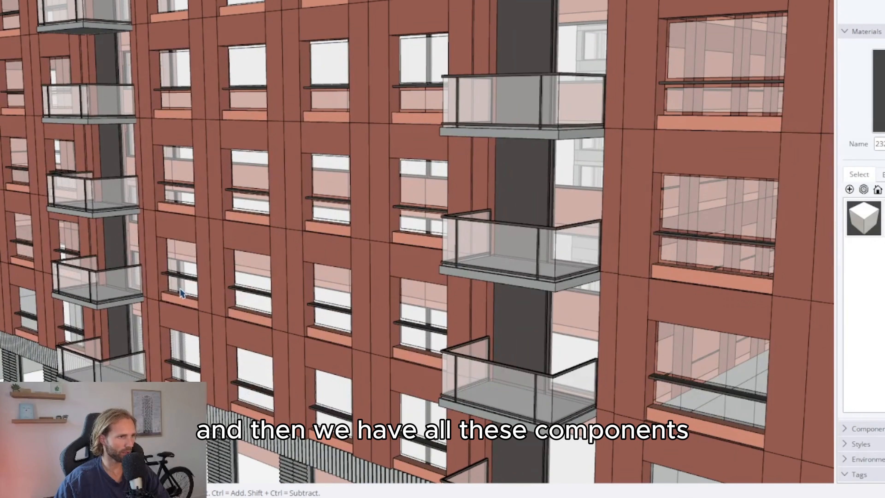
Open one of the brick facade's window components for editing and hide the rest of the model, keeping its matching instances displayed.
click(180, 288)
scroll(299, 249, down, 2)
double_click(298, 249)
scroll(459, 214, down, 2)
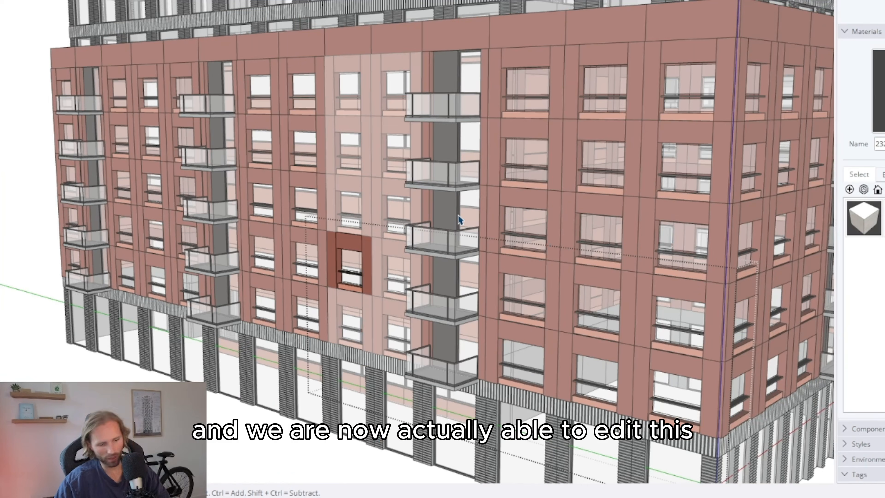
key(i)
key(j)
key(j)
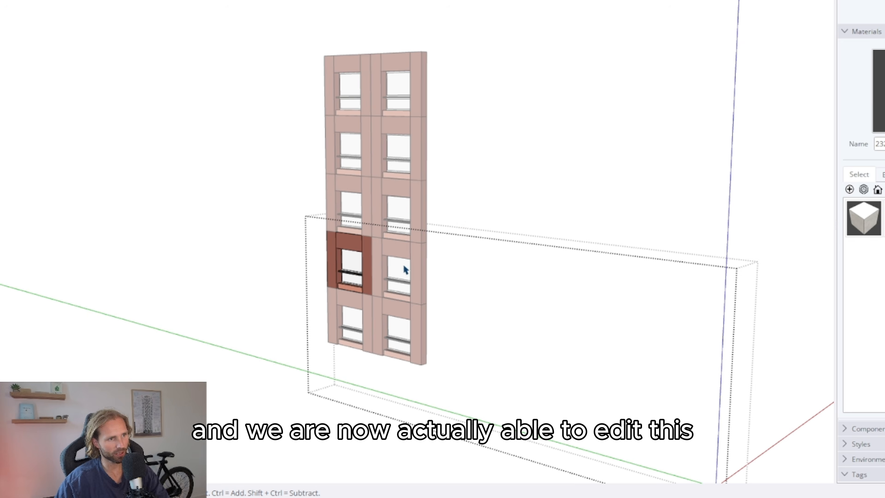
Inspect the isolated window, ground-floor bay and facade panel components together with their repeated instances.
click(367, 265)
click(354, 260)
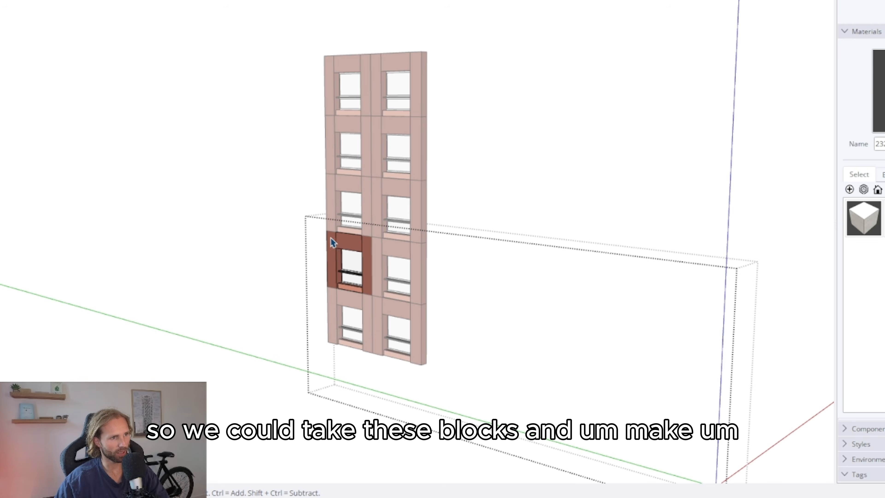
middle_drag(266, 276, 244, 209)
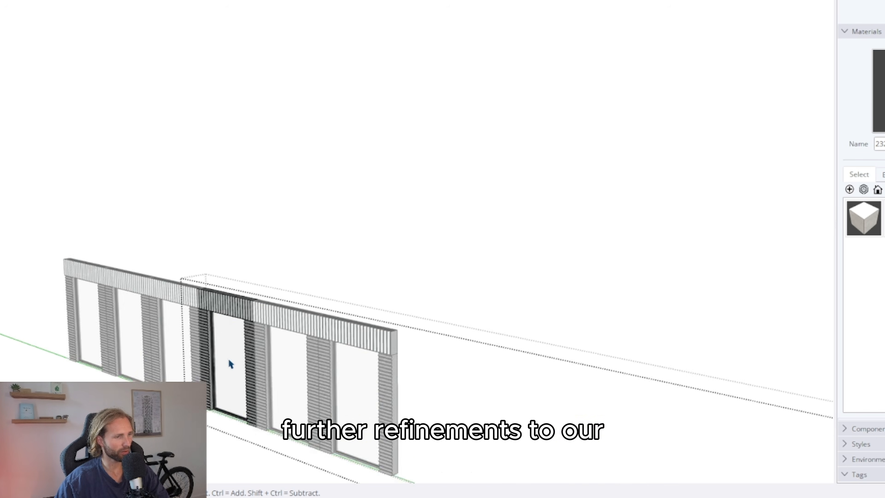
scroll(228, 357, up, 2)
scroll(242, 334, down, 4)
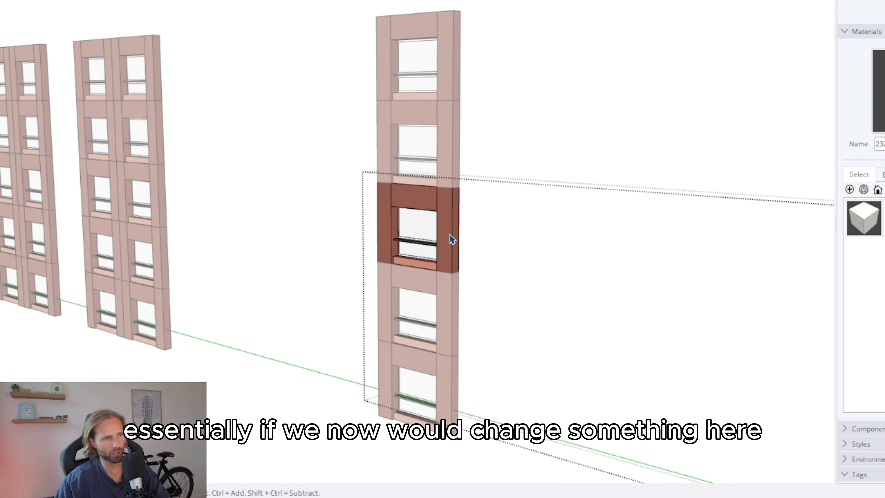
Try to push/pull the pier face of the window component into a deep fin and review the building's facade.
key(p)
click(447, 237)
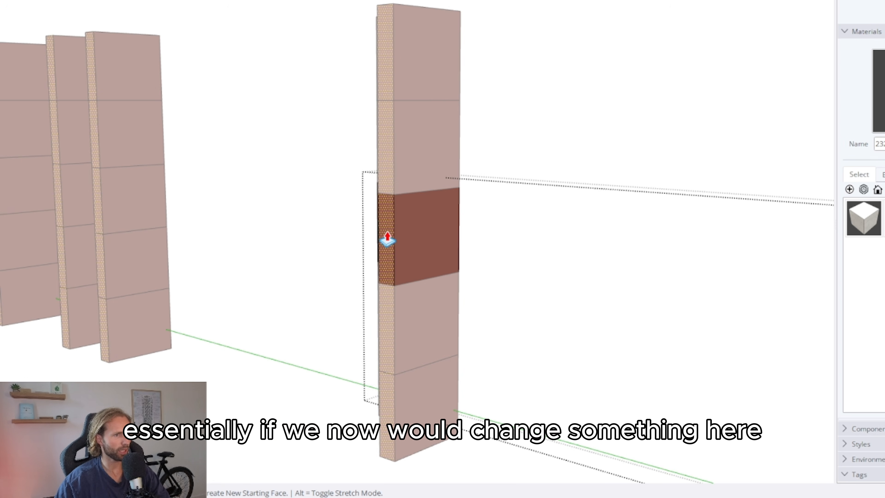
click(411, 235)
click(382, 225)
scroll(555, 289, down, 3)
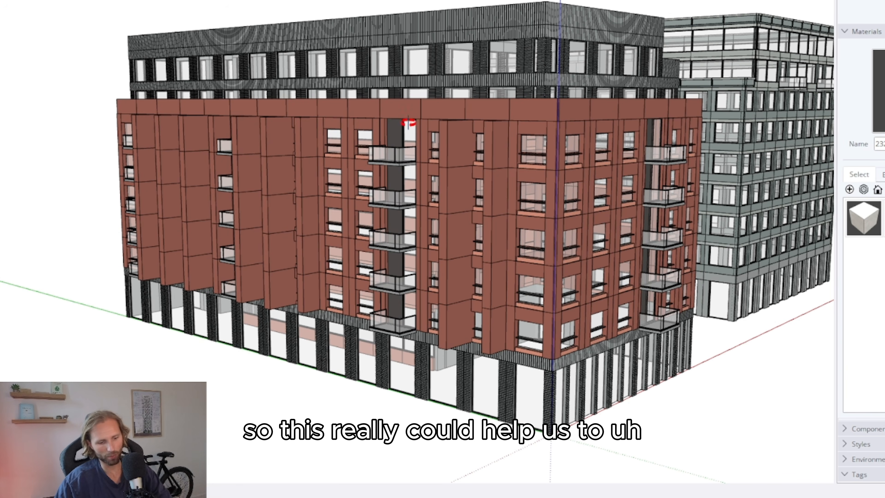
middle_drag(408, 125, 649, 244)
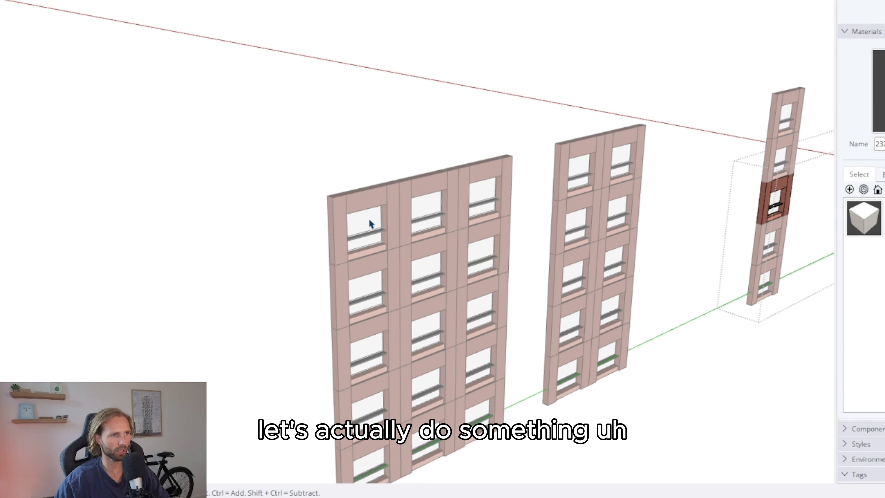
Copy the corner edge of the window component's pier a short distance across its front to mark off a narrow vertical strip.
click(340, 223)
scroll(341, 225, up, 5)
click(327, 208)
key(m)
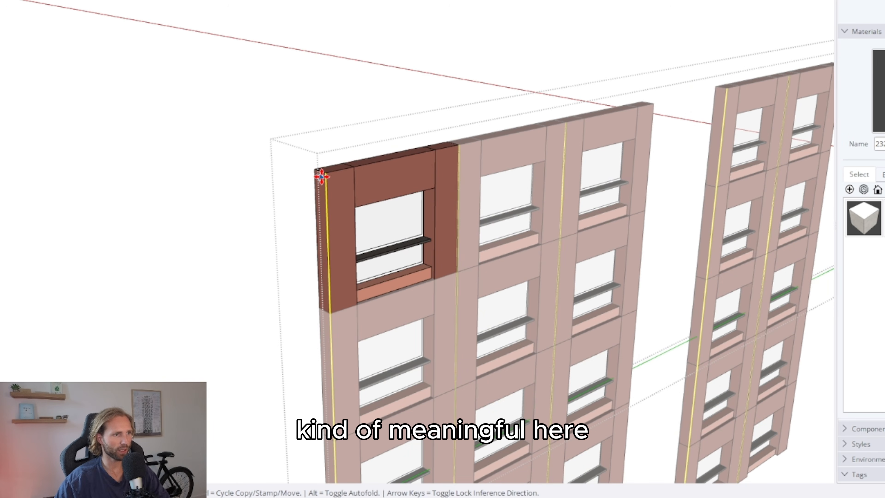
key(ctrl)
click(325, 173)
click(340, 170)
key(space)
Push/pull the narrow pier strip outward by 500 to form a projecting fin.
click(337, 197)
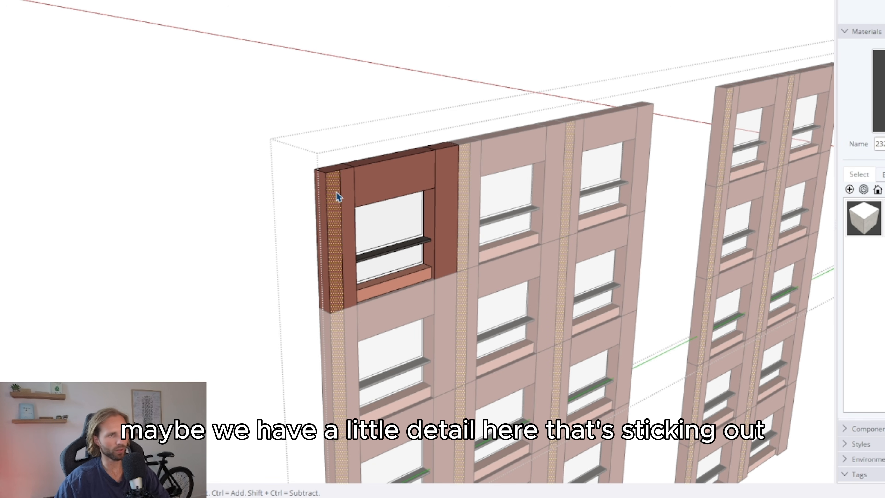
scroll(338, 194, up, 3)
key(p)
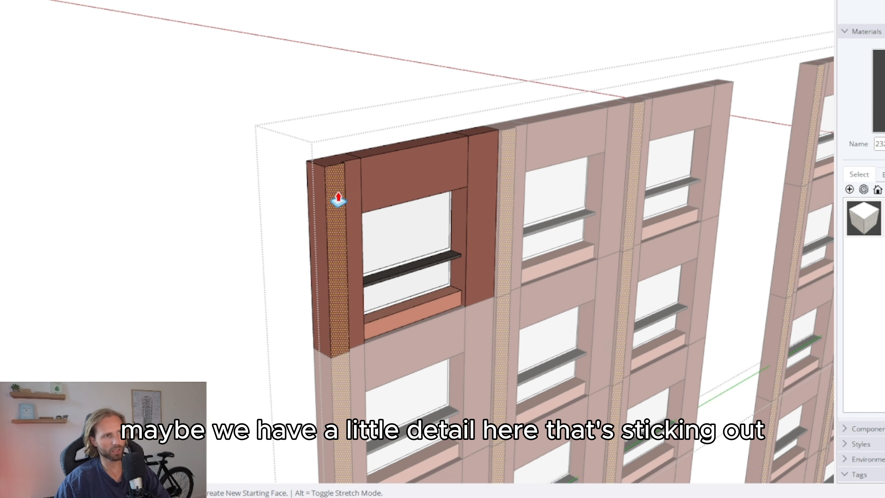
click(338, 197)
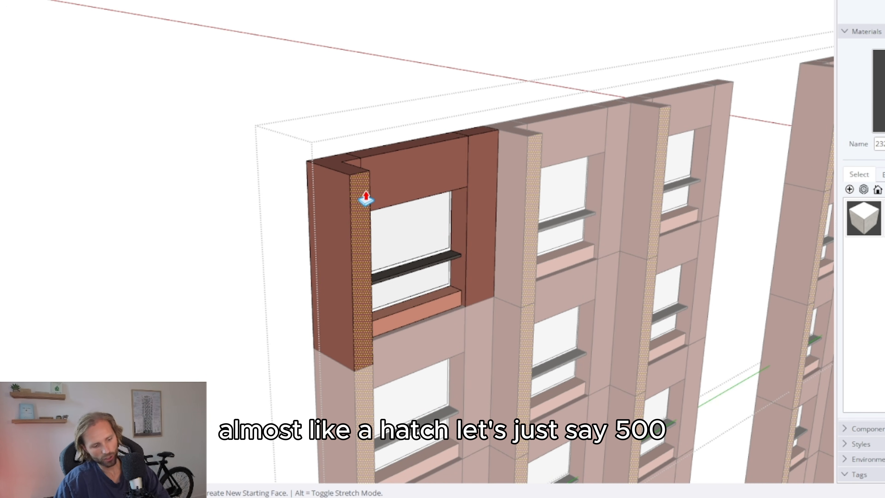
text(500)
key(Return)
Move the fin's outer front edge onto the opposite front corner to give it a pointed profile, and review the whole facade.
key(space)
click(364, 183)
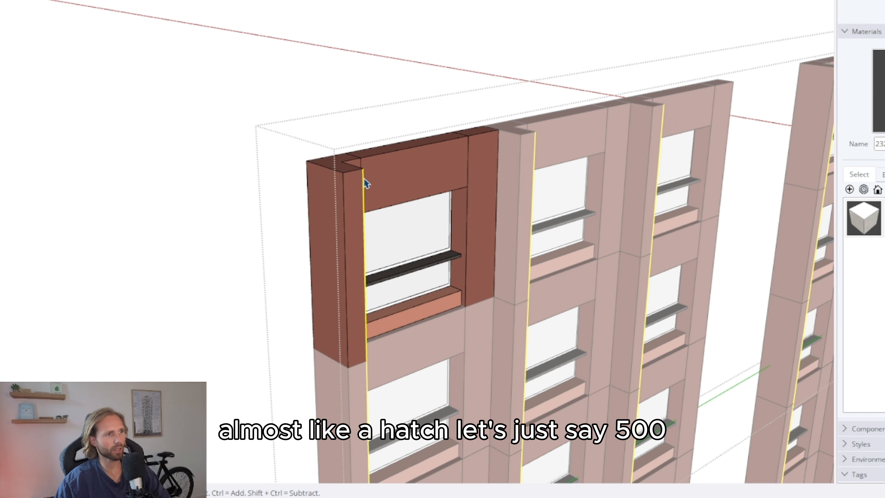
key(m)
click(363, 169)
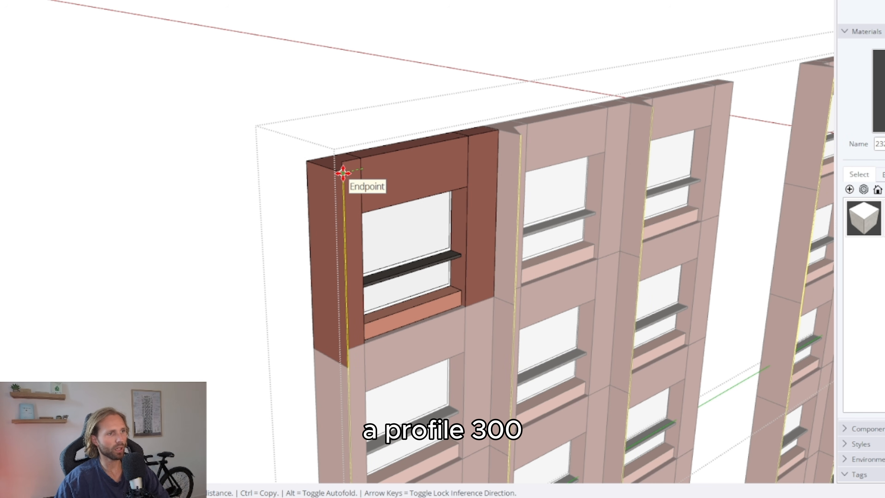
click(343, 173)
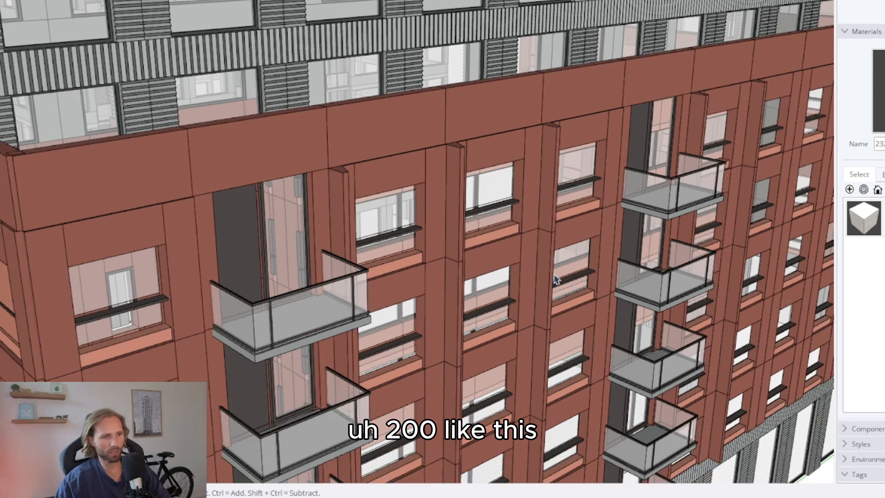
middle_drag(555, 280, 61, 149)
scroll(324, 206, down, 3)
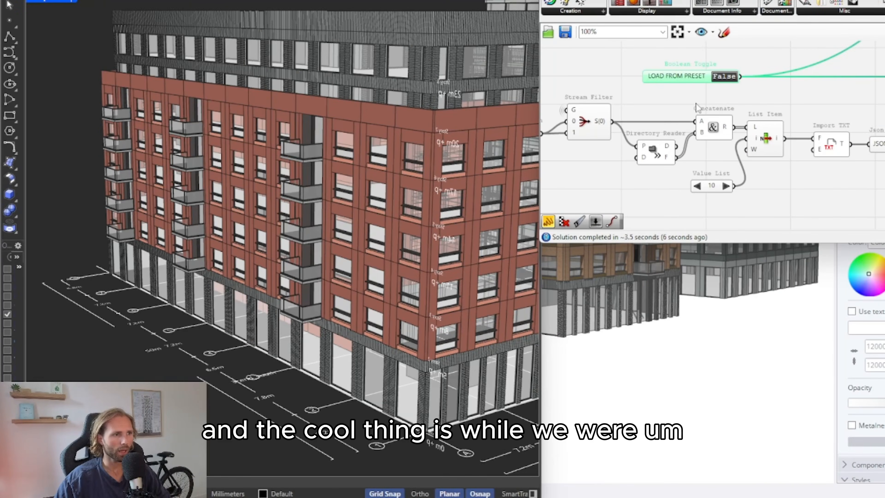
Switch to Rhino and Grasshopper, set LOAD FROM PRESET to True and step the value list down through the facade presets to 6.
click(708, 93)
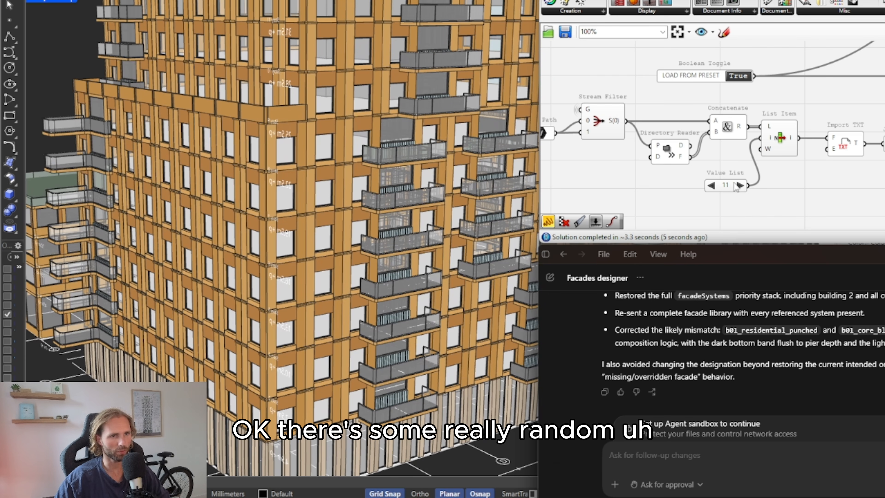
click(712, 186)
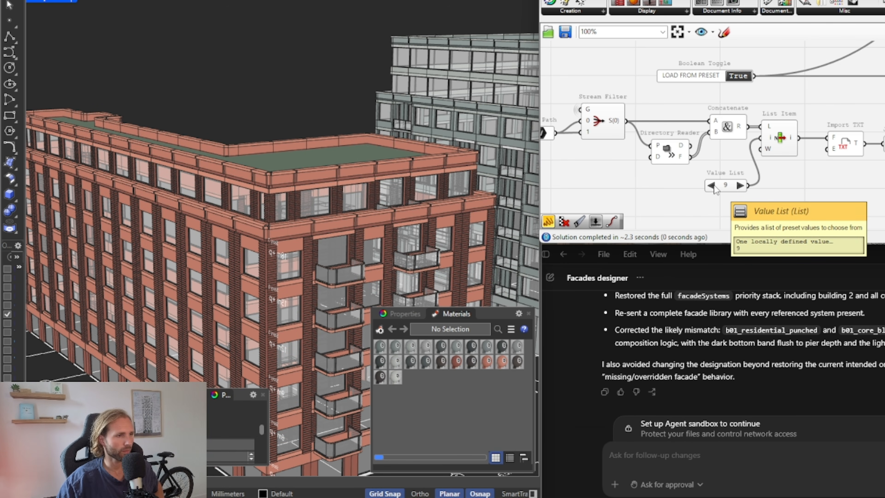
click(711, 186)
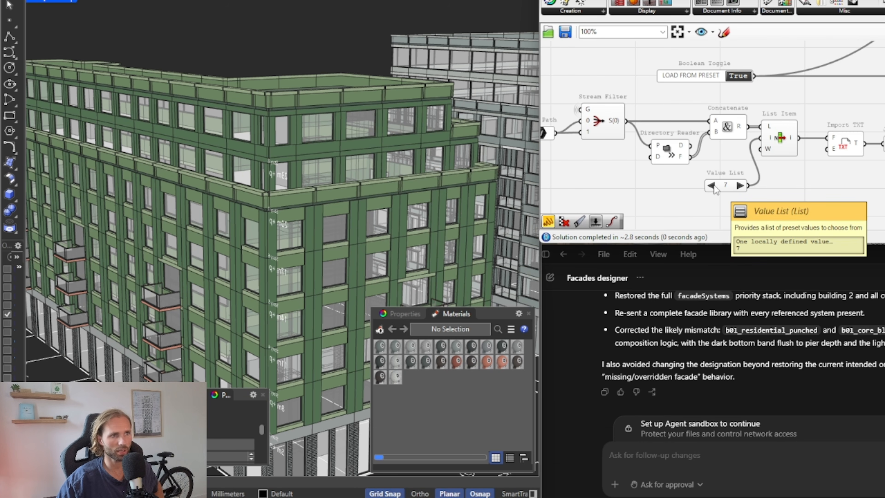
click(711, 186)
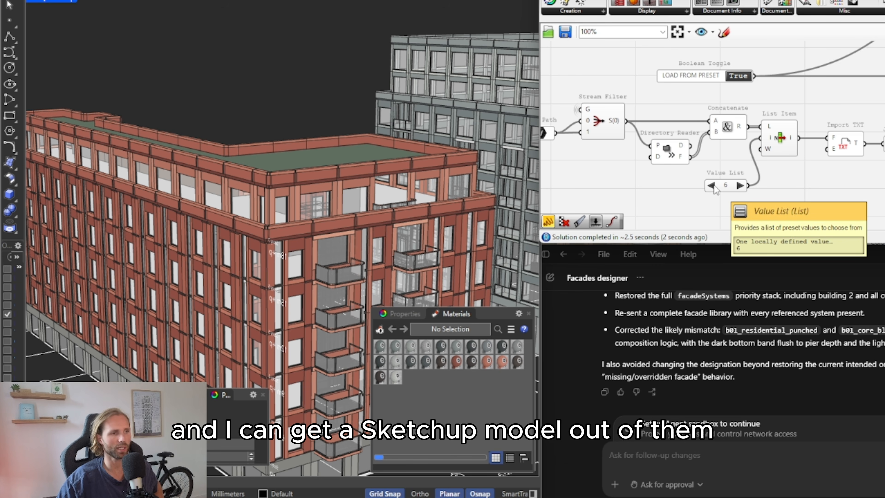
scroll(543, 180, down, 2)
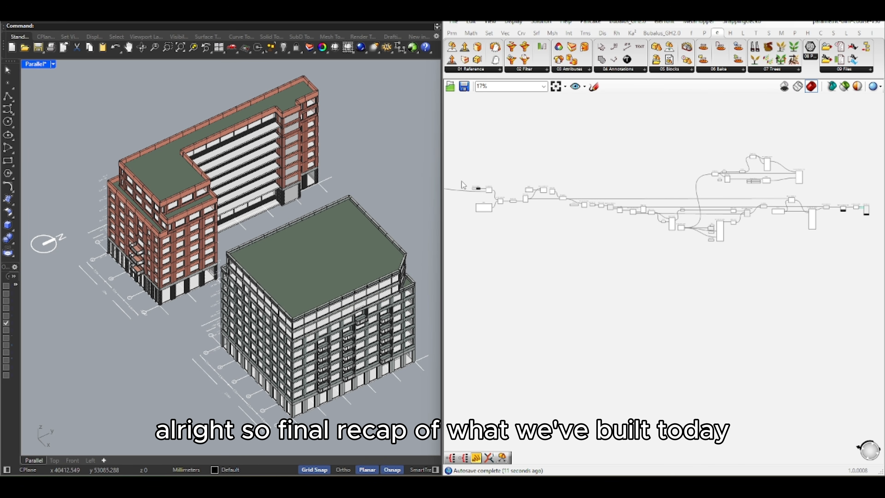
Trace the Grasshopper definition from the path inputs to the Model Block Instance and Geometry components, previewing both in the viewport.
scroll(464, 185, up, 5)
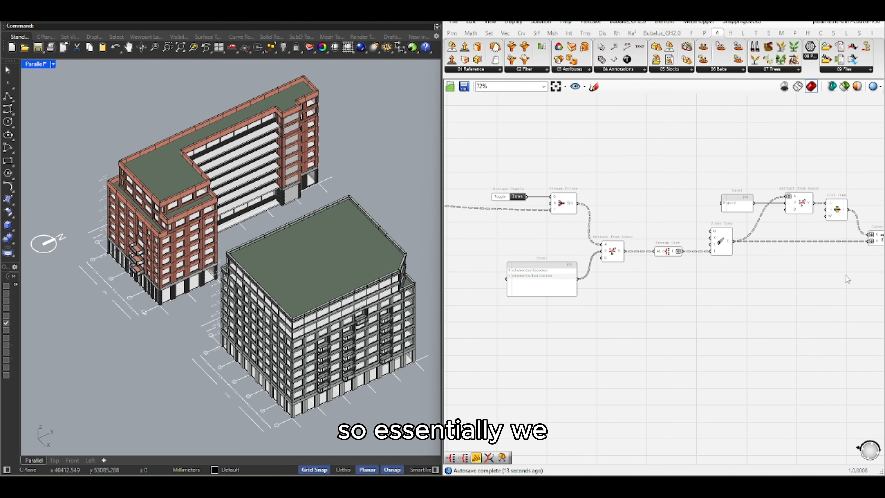
right_drag(847, 279, 547, 274)
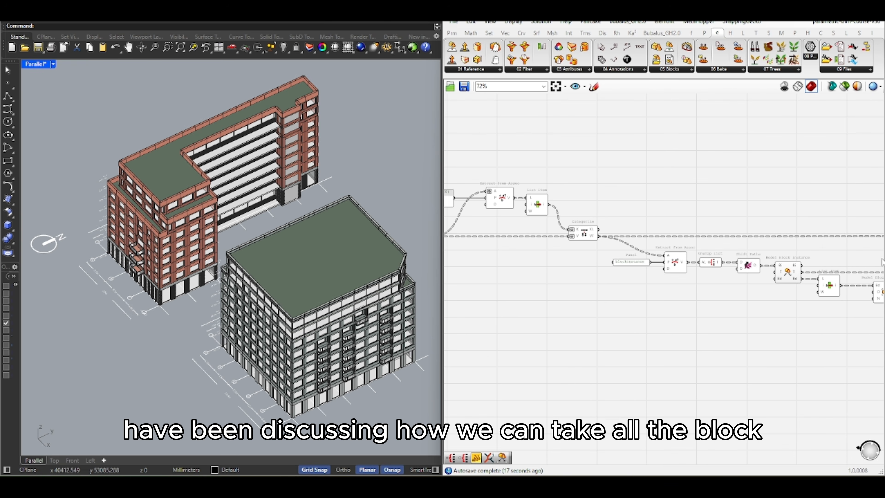
right_drag(882, 262, 719, 263)
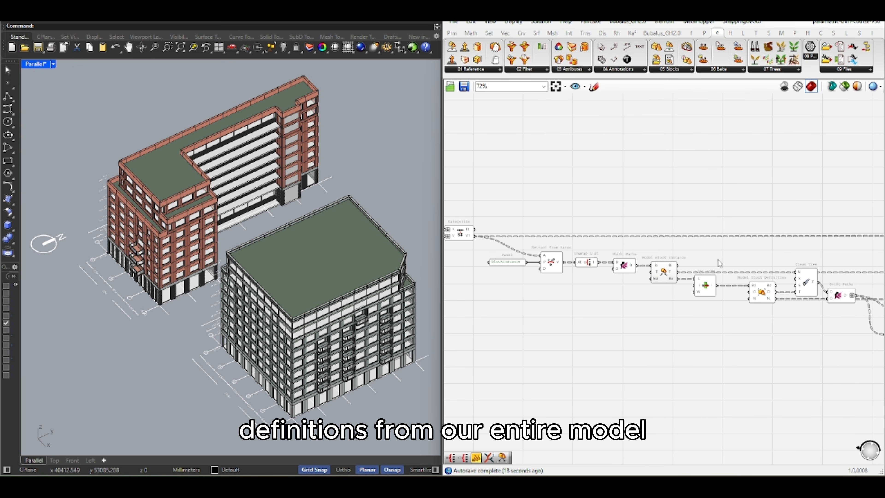
click(667, 274)
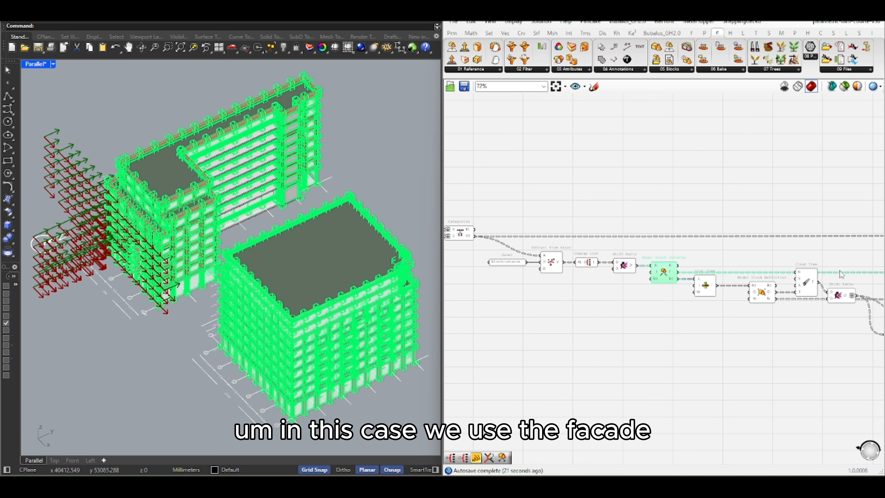
right_drag(842, 274, 543, 260)
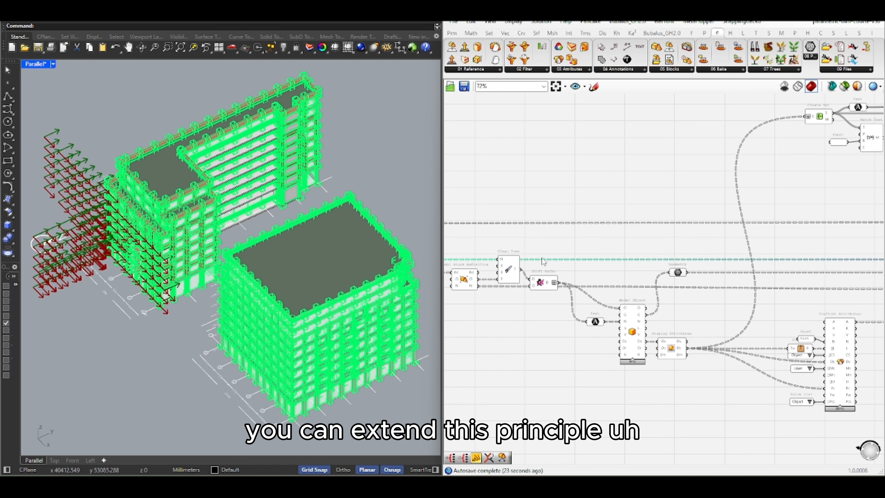
click(678, 272)
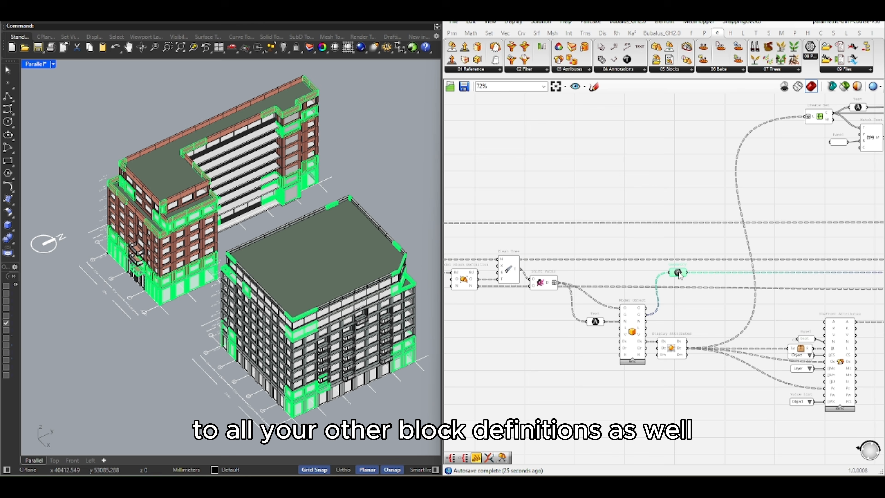
Examine the eleFront part of the definition by previewing the embedded block definition, Transform and Attach Attributes components.
right_drag(804, 288, 629, 281)
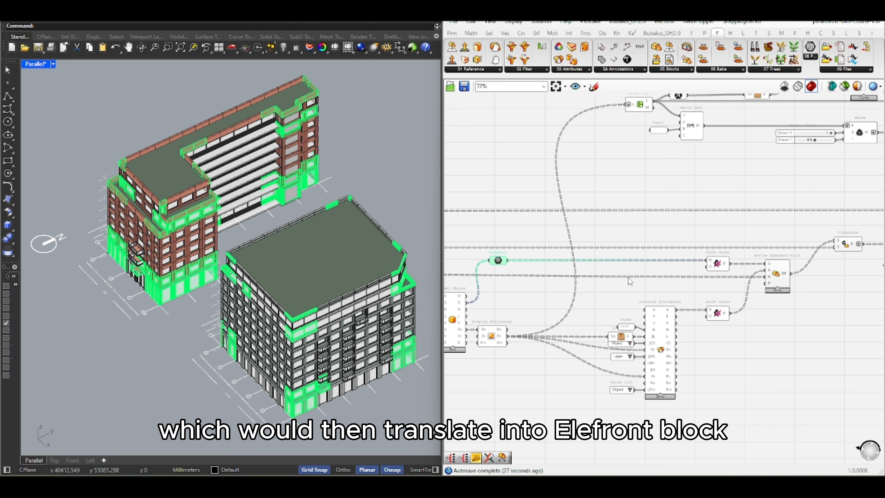
click(771, 283)
right_drag(846, 288, 652, 274)
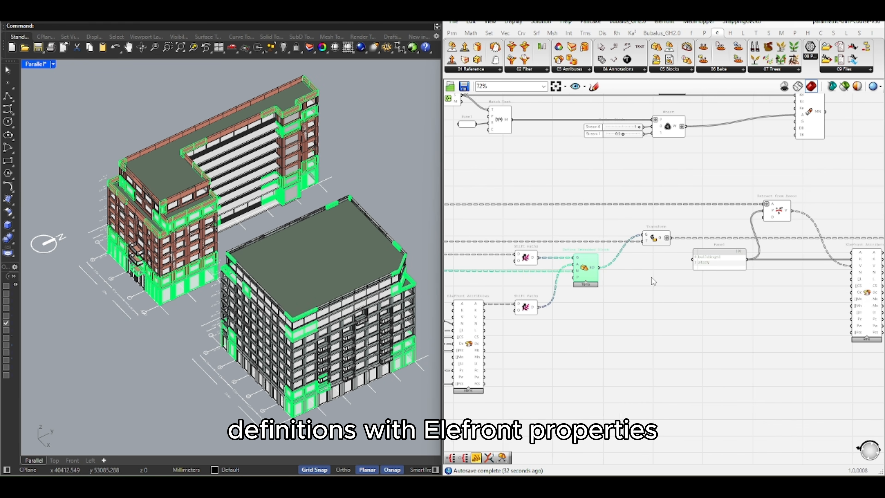
click(658, 244)
right_drag(839, 283, 608, 270)
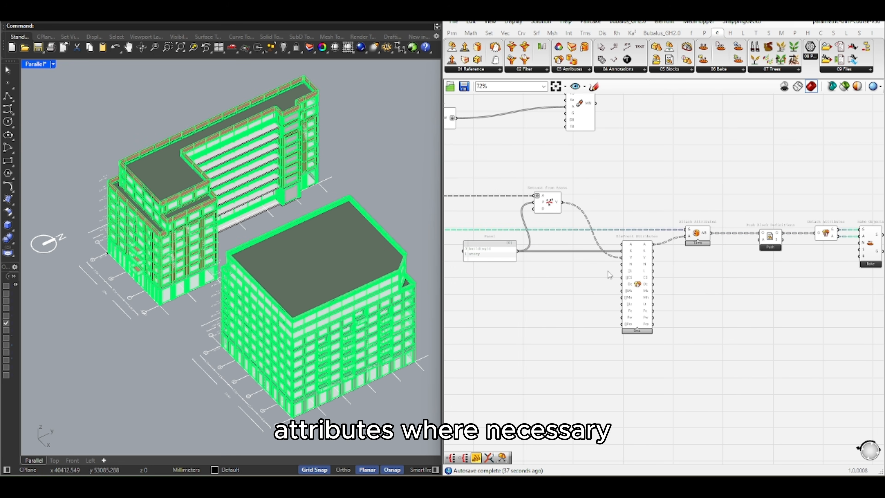
click(699, 237)
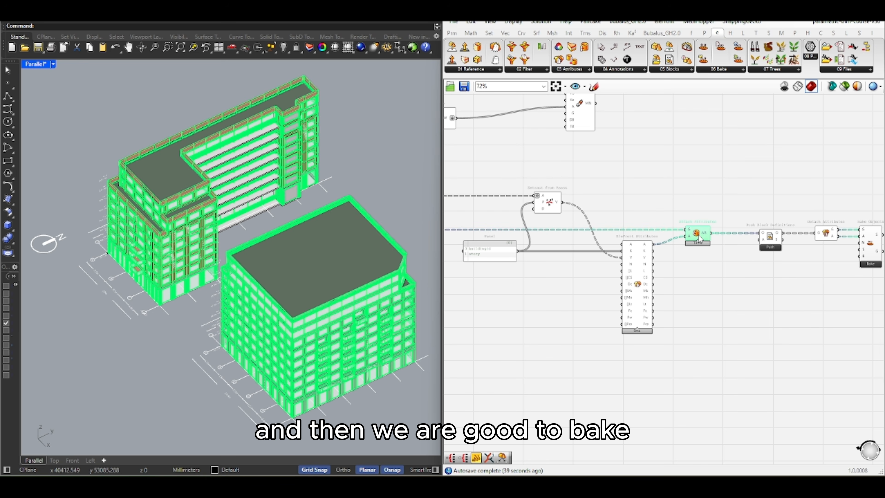
Bake the attributed blocks into Rhino with the Bake Objects component and limit the Grasshopper preview to selected components.
click(866, 246)
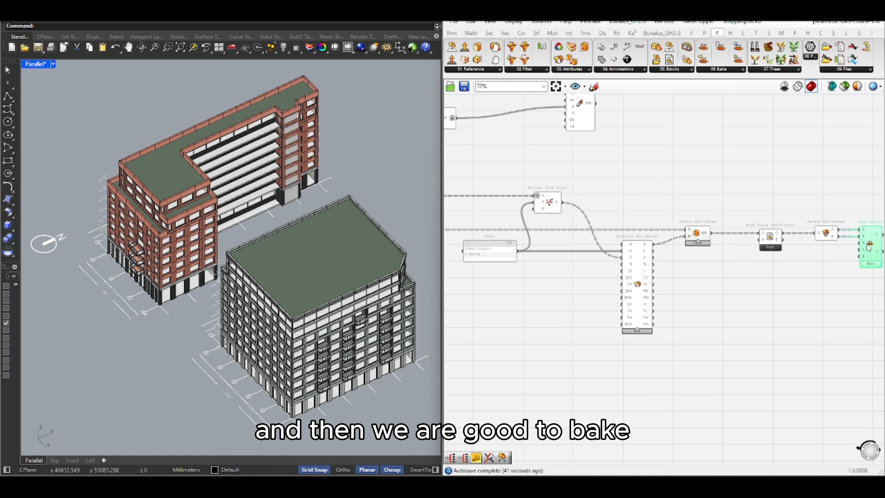
right_drag(860, 266, 790, 274)
click(805, 274)
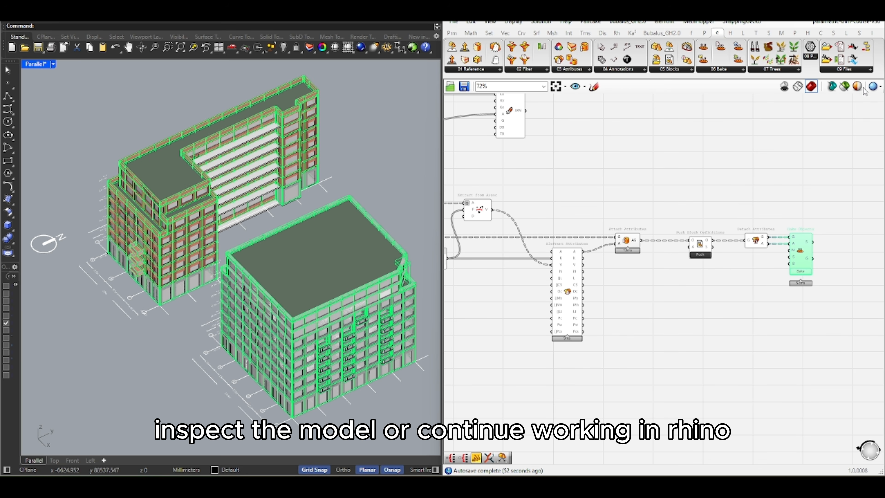
click(844, 86)
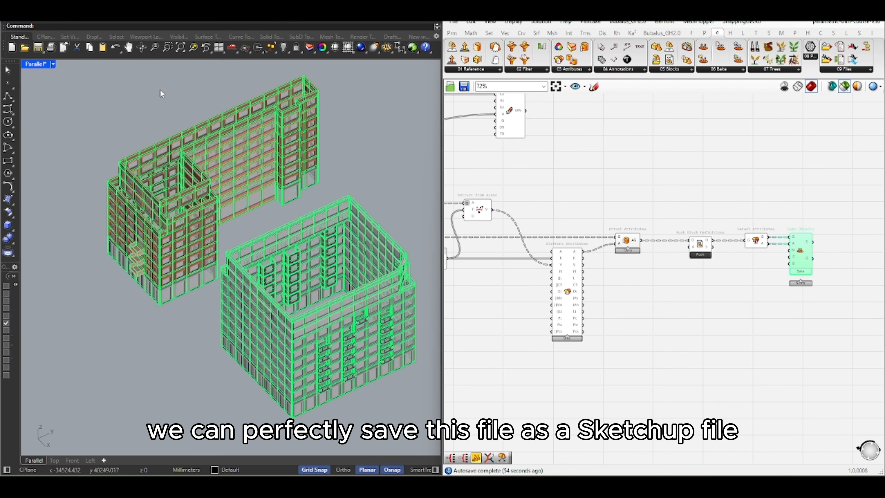
click(459, 158)
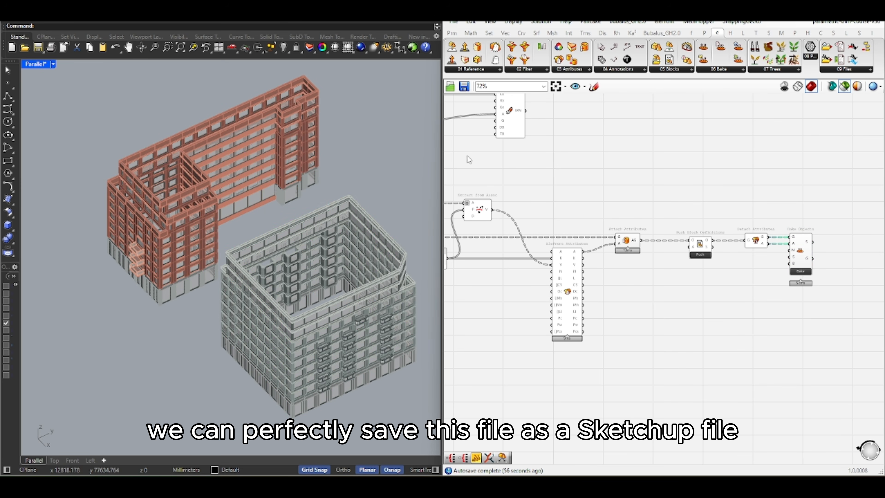
click(53, 64)
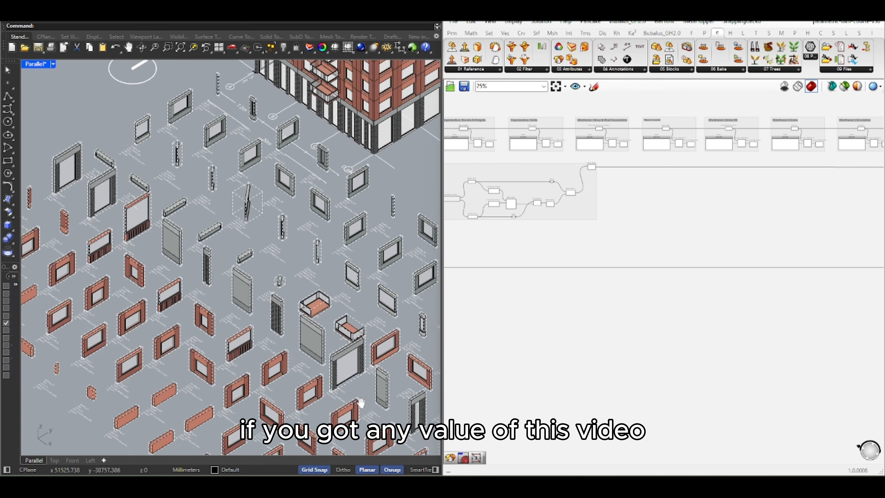
right_drag(361, 403, 167, 271)
right_drag(843, 198, 658, 200)
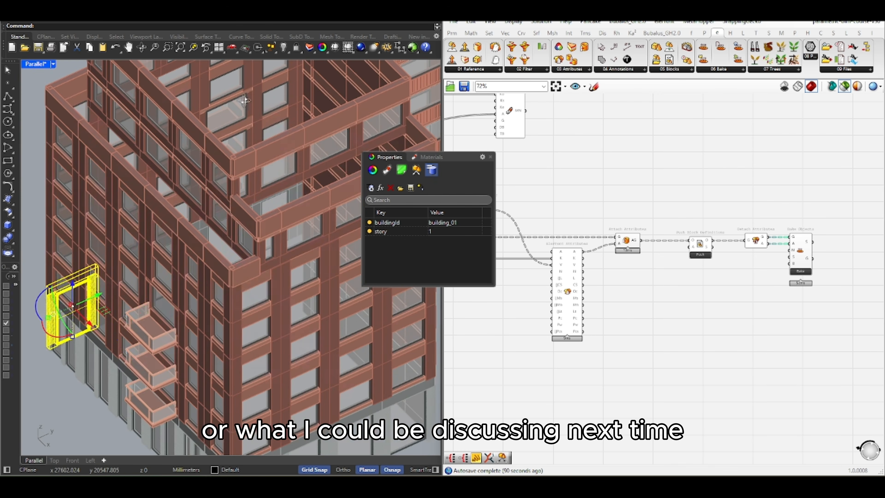
Check a baked balcony block's attributes and object properties, open it for block editing and display its inner object's attribute user text.
click(150, 326)
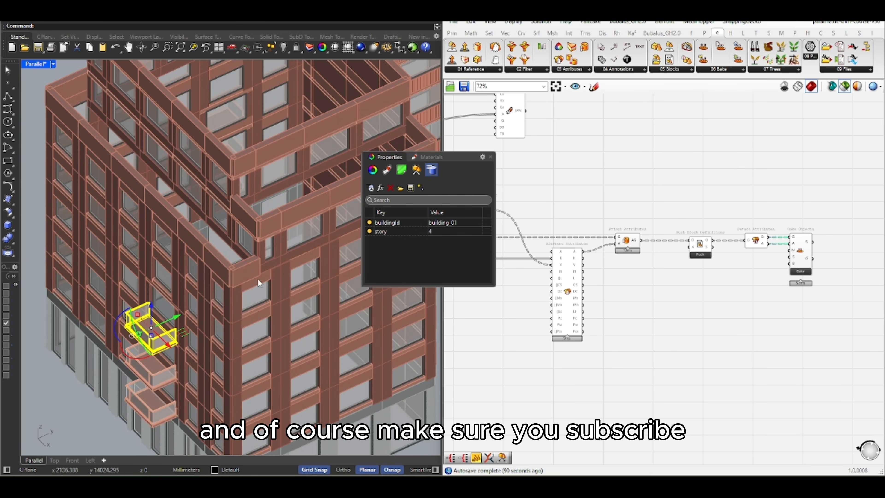
click(373, 170)
double_click(159, 333)
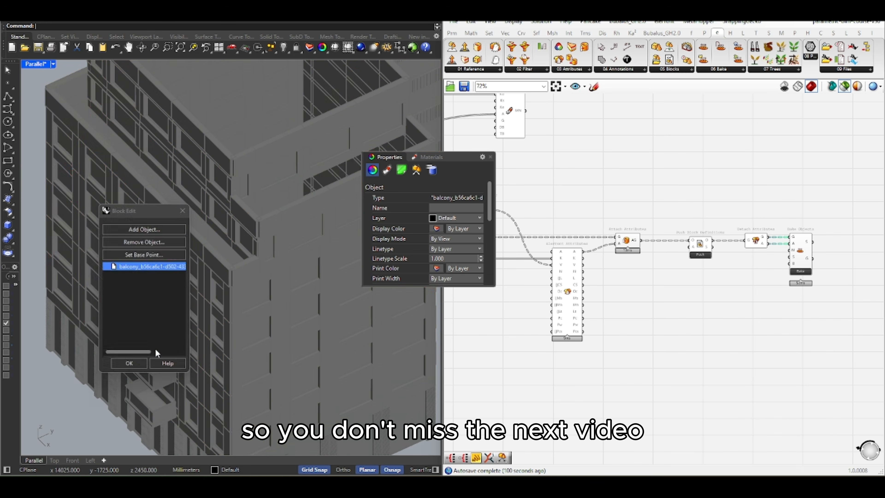
drag(103, 206, 89, 75)
click(373, 184)
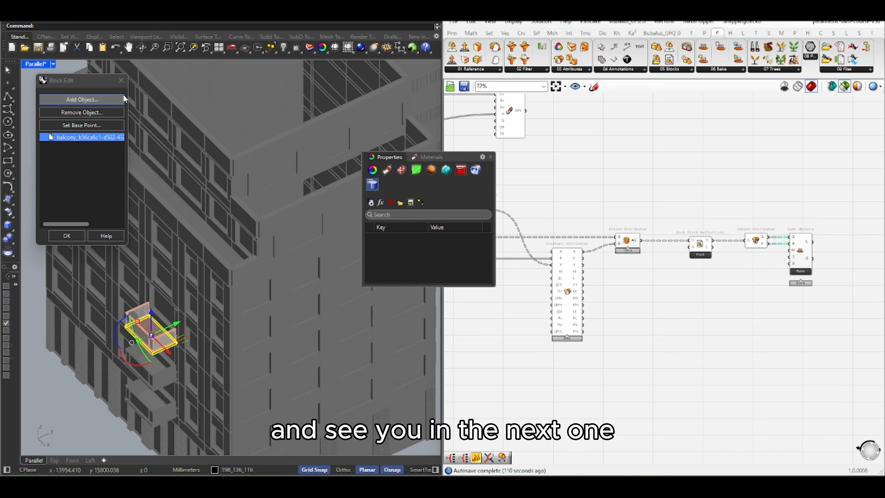